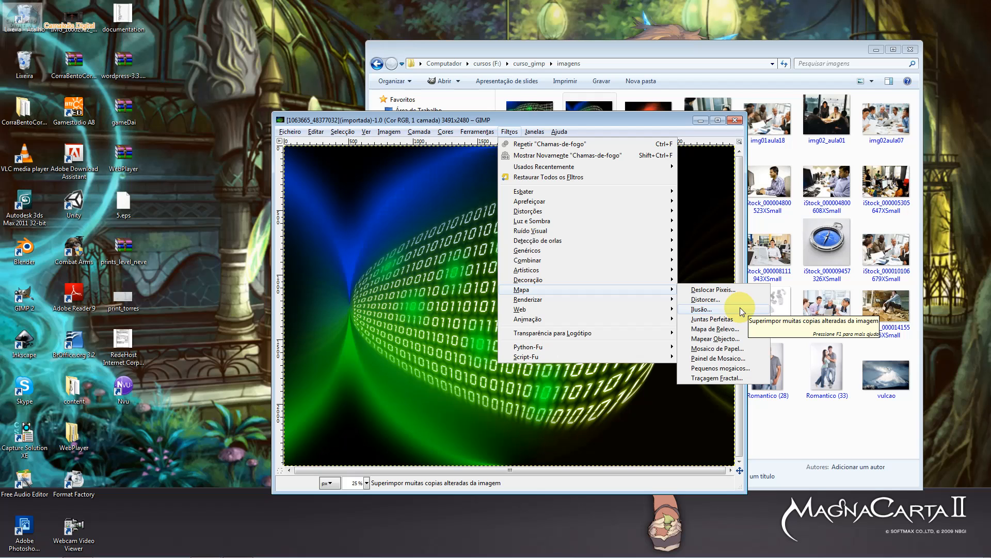
- Open the Ilusão filter for the binary sphere image and preview different numbers of divisions, ending at 8
left_click(740, 308)
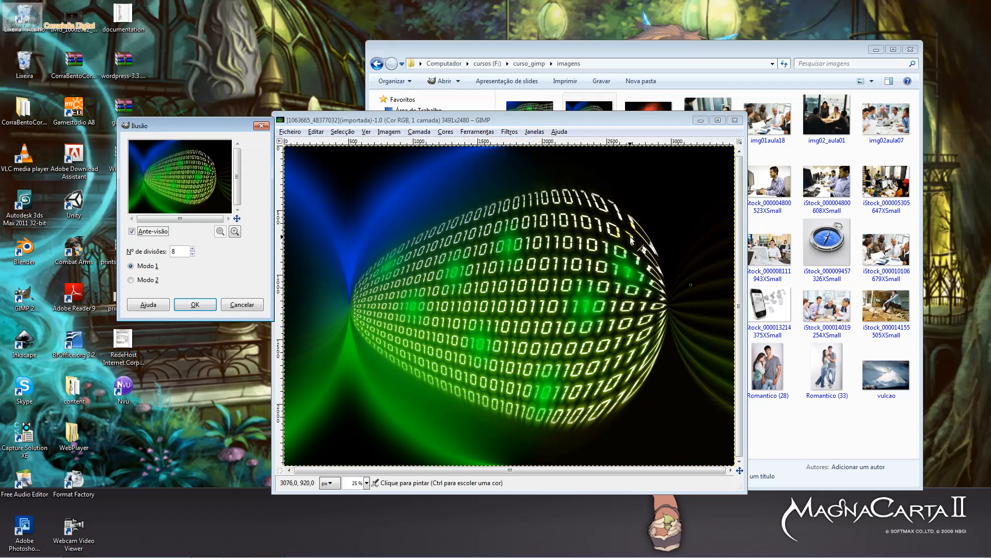
left_click_drag(203, 126, 397, 196)
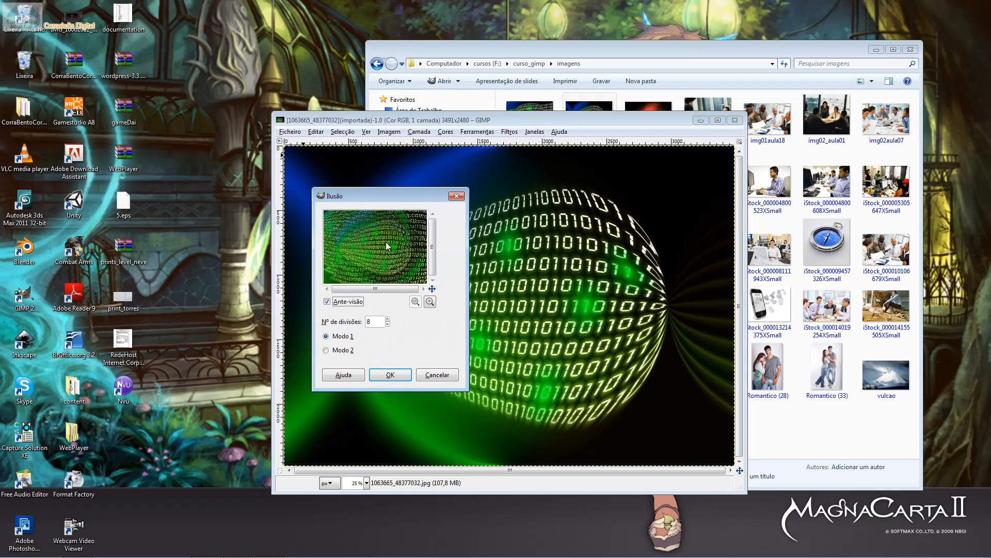
left_click(387, 325)
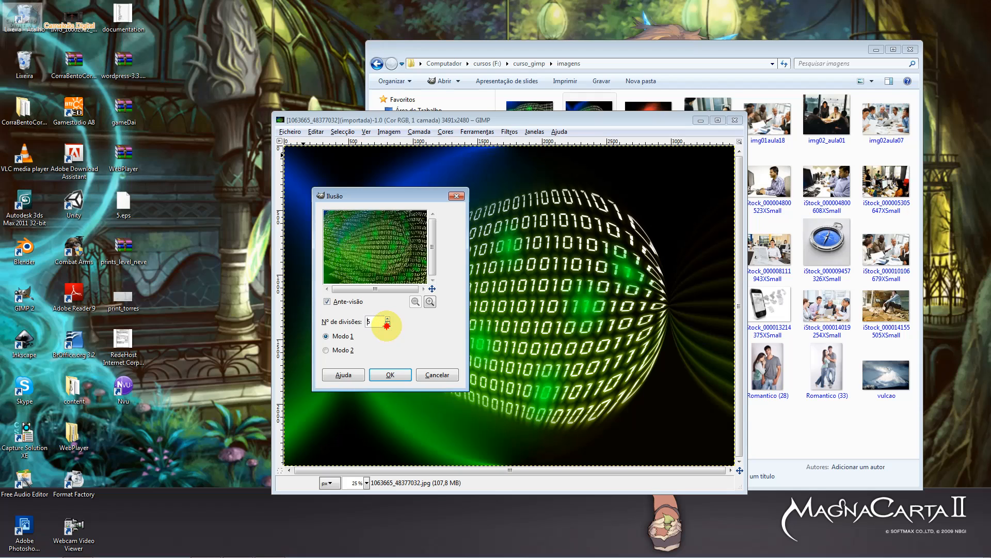
left_click(388, 325)
left_click(387, 326)
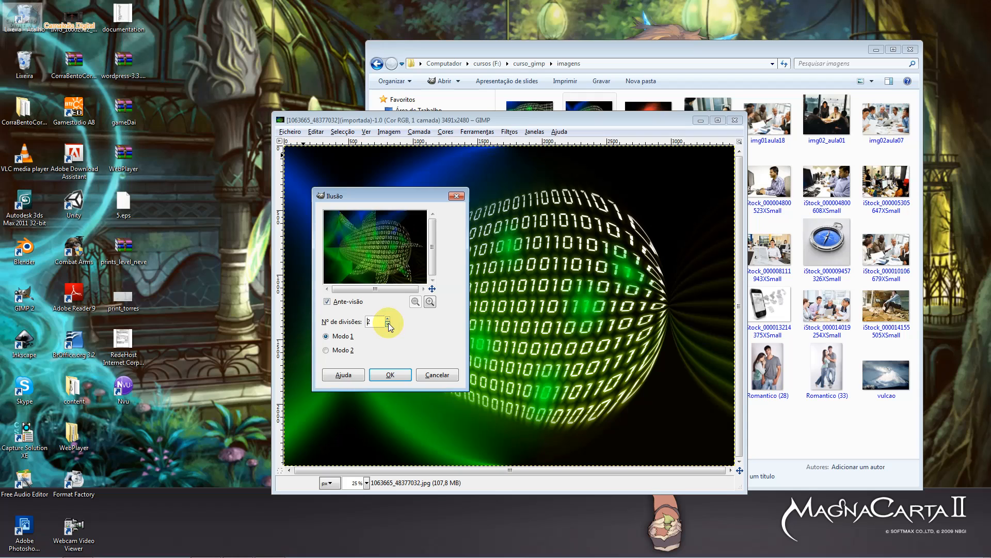
left_click(388, 324)
left_click(387, 319)
left_click(389, 318)
left_click(389, 319)
left_click(389, 319)
- Try the Ilusão filter on the image with Modo 2 and 8 divisions, and undo it
left_click(351, 353)
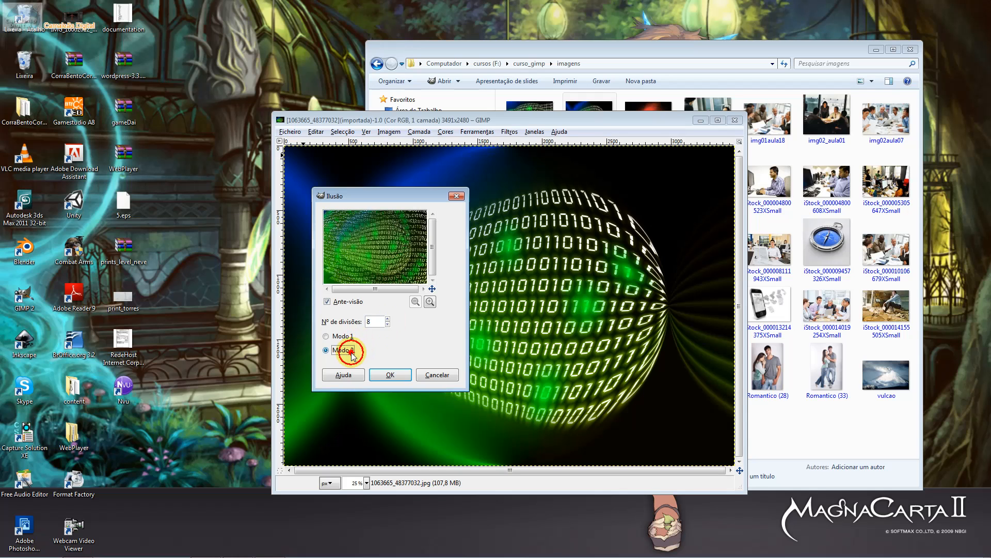
left_click(391, 374)
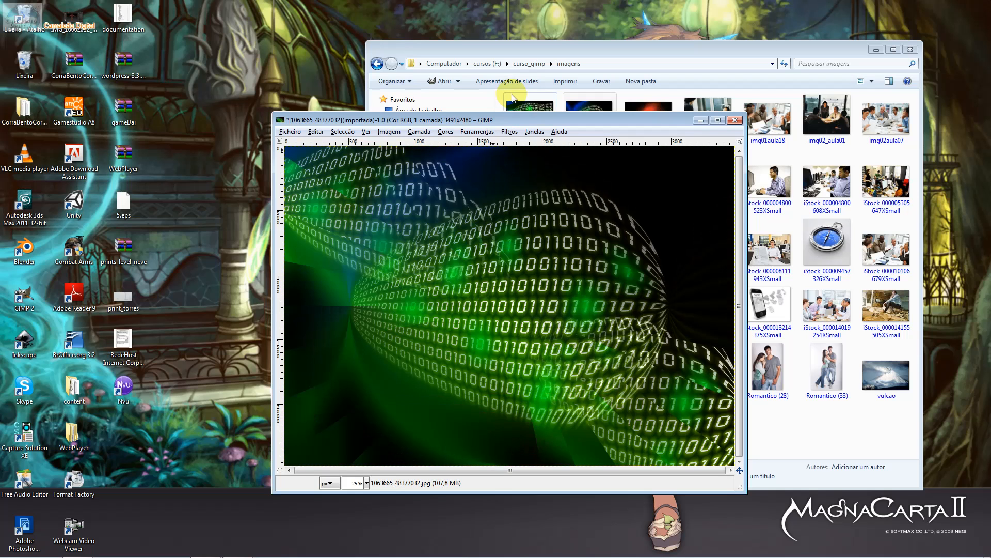
key("ctrl+z")
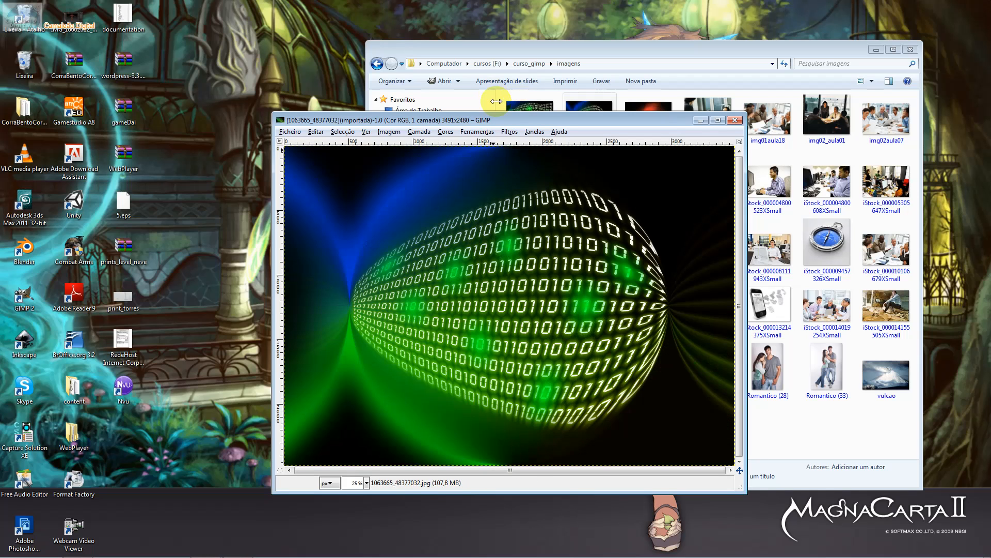
- Try the Ilusão filter again with Modo 1 and 8 divisions, and undo it
left_click(509, 132)
mouse_move(611, 270)
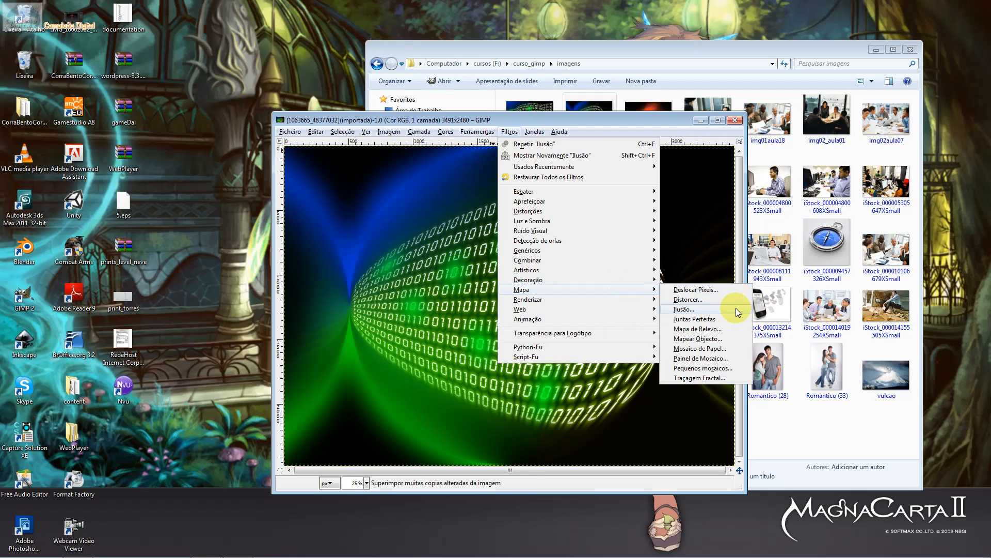
left_click(736, 309)
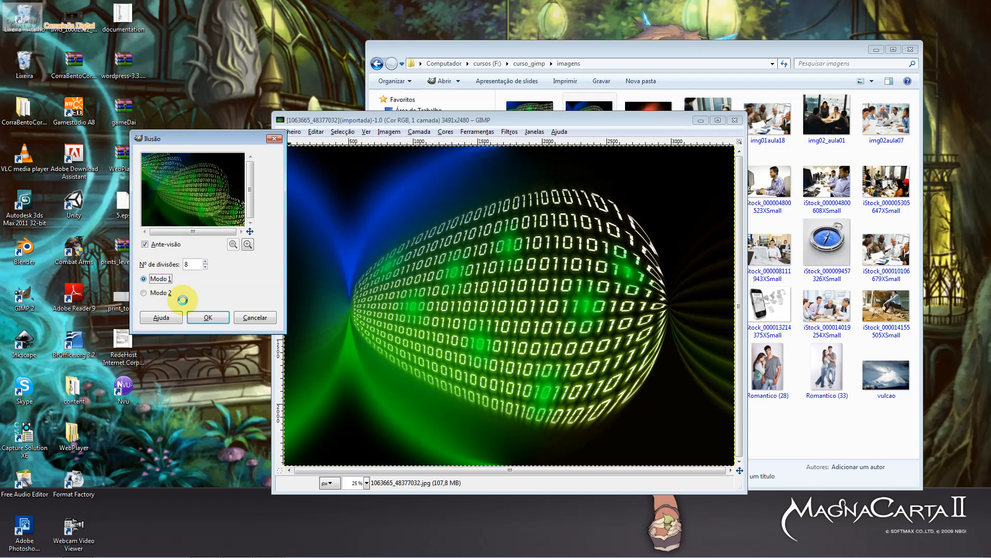
left_click(203, 314)
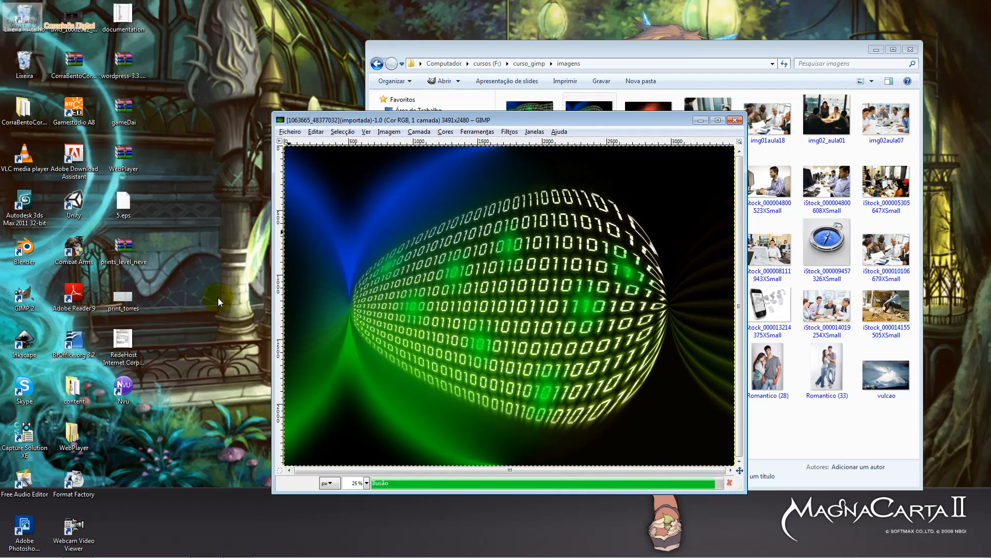
key("ctrl+z")
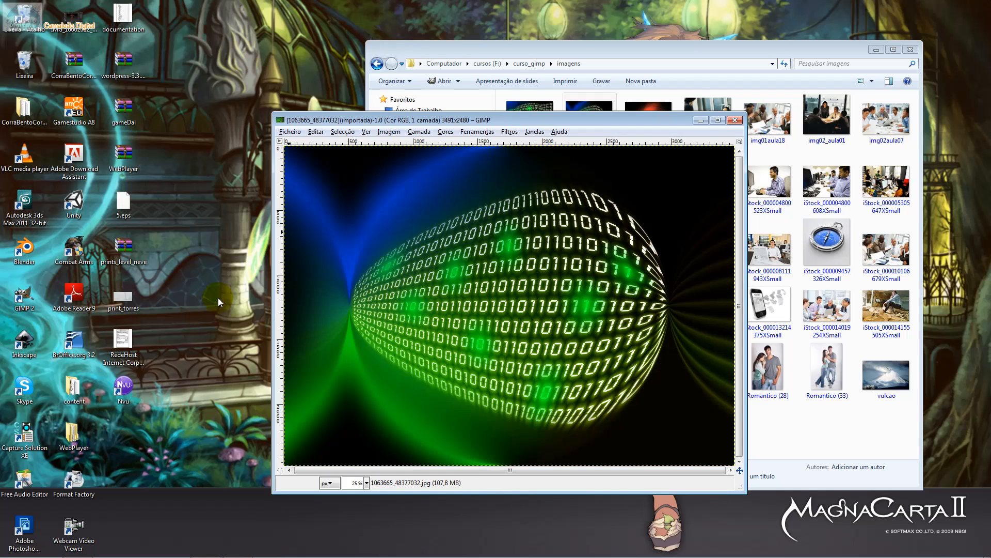
- Apply the Juntas Perfeitas map filter to the binary sphere image and close it after viewing it in an enlarged window
left_click(504, 132)
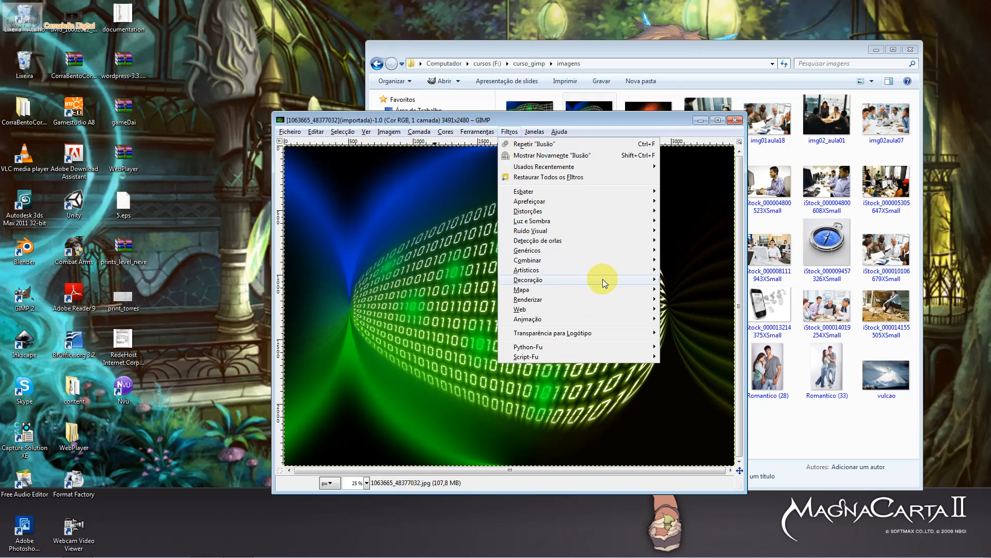
mouse_move(600, 289)
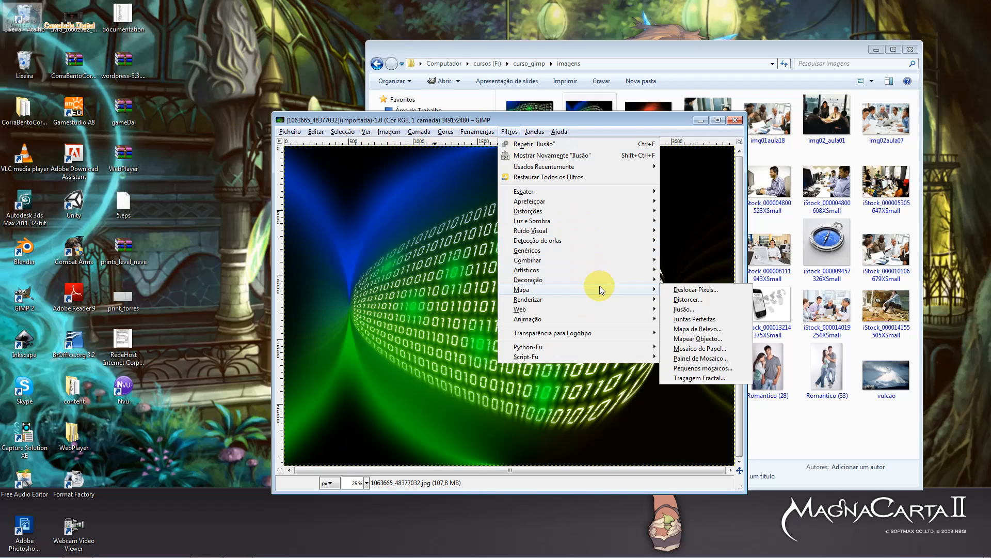
left_click(730, 323)
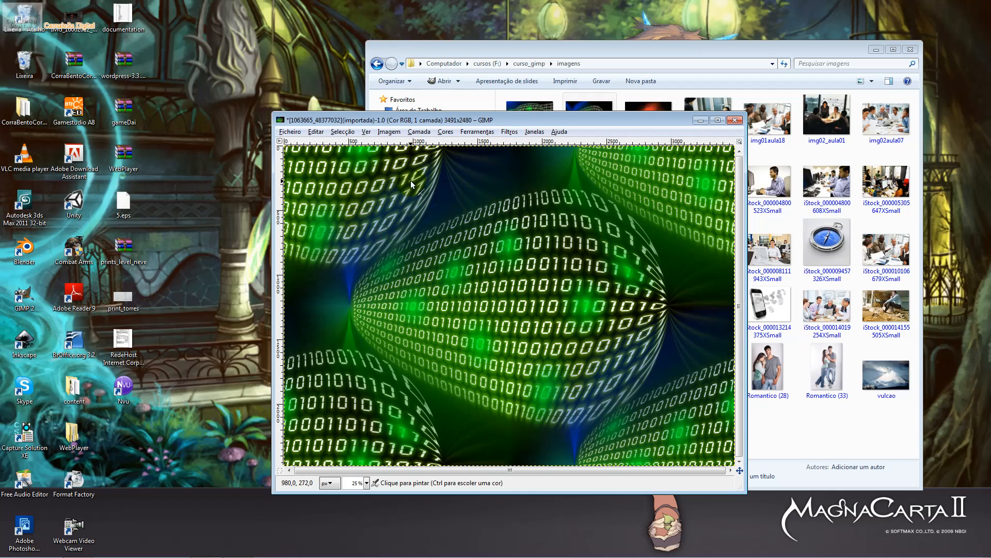
left_click_drag(272, 492, 172, 539)
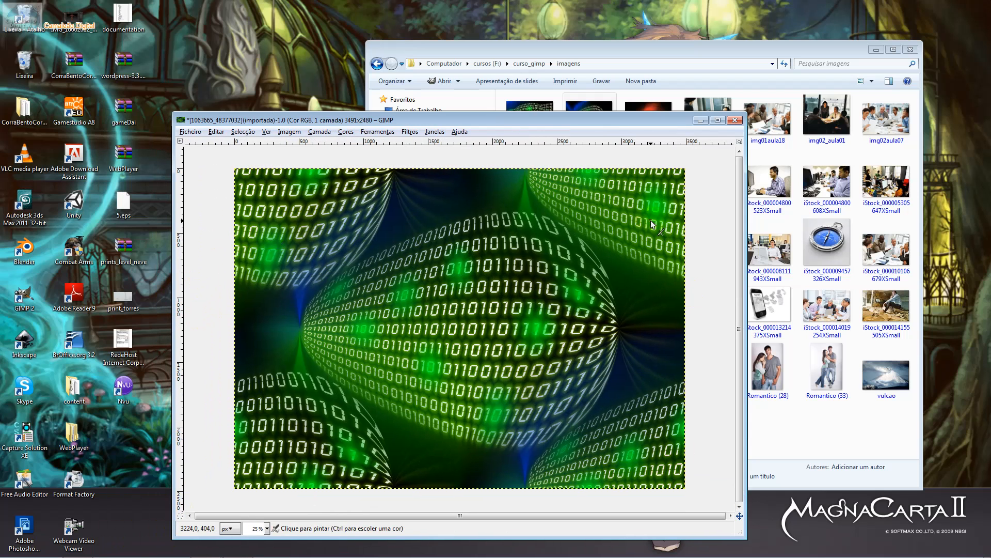
left_click(729, 121)
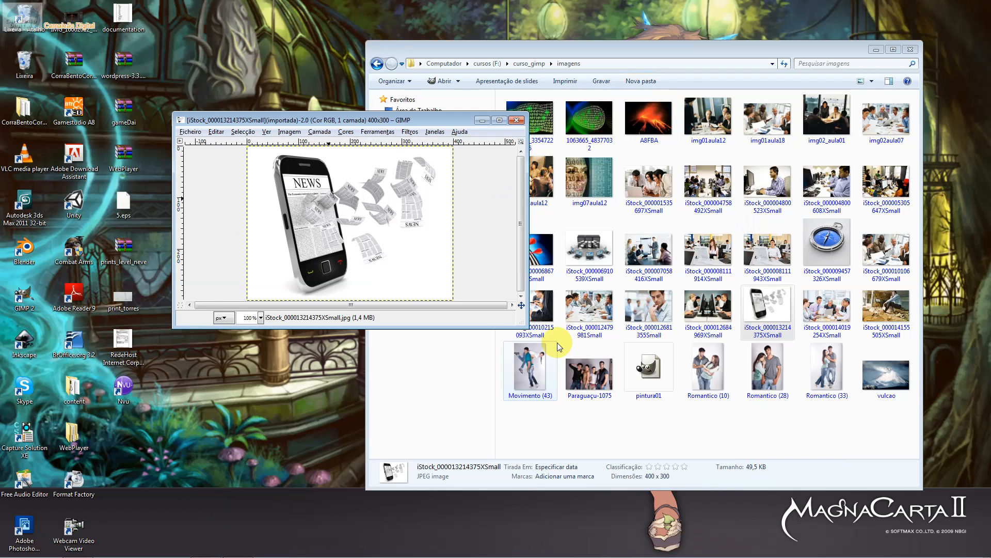
- Open the Mapa de Relevo filter for the phone image and compare its preview switched on and off
left_click(409, 132)
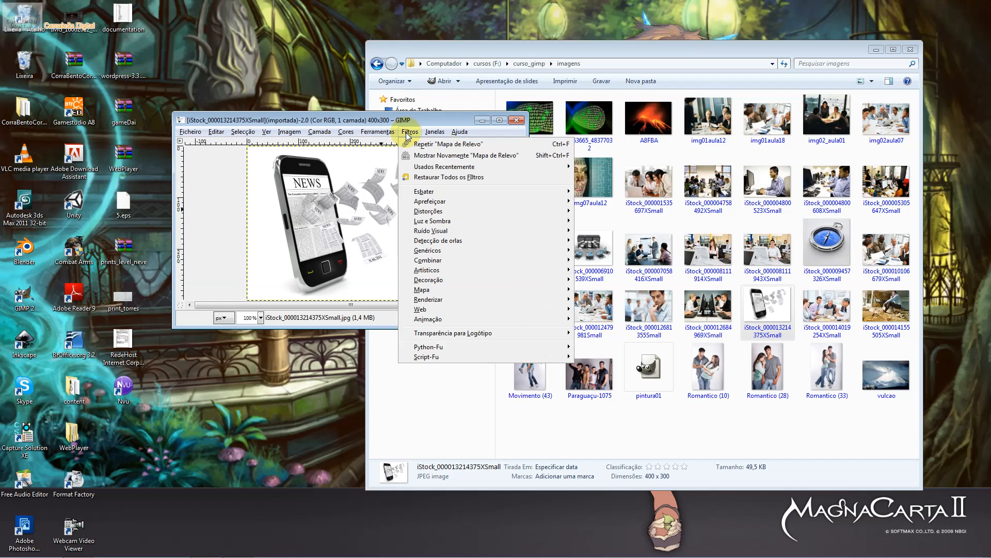
mouse_move(506, 290)
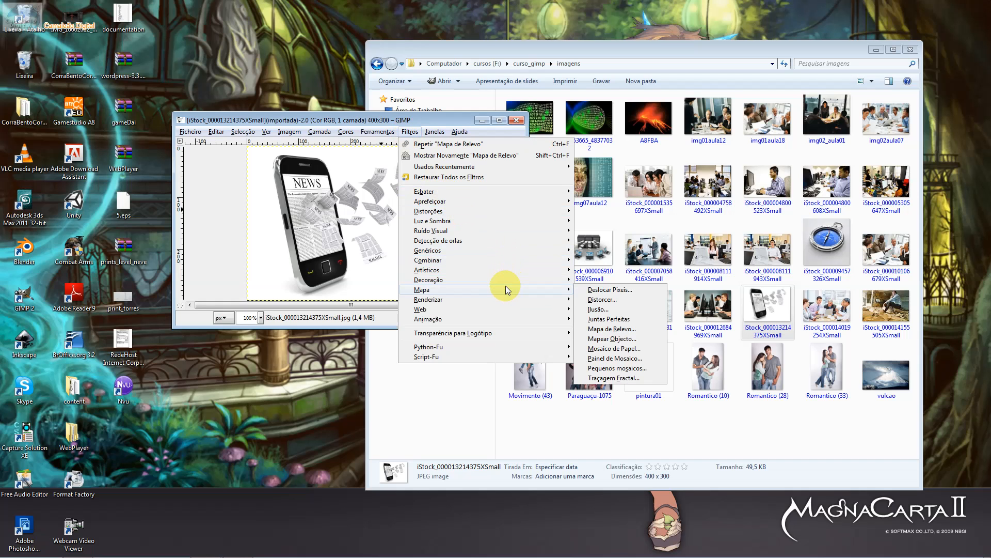
left_click(612, 330)
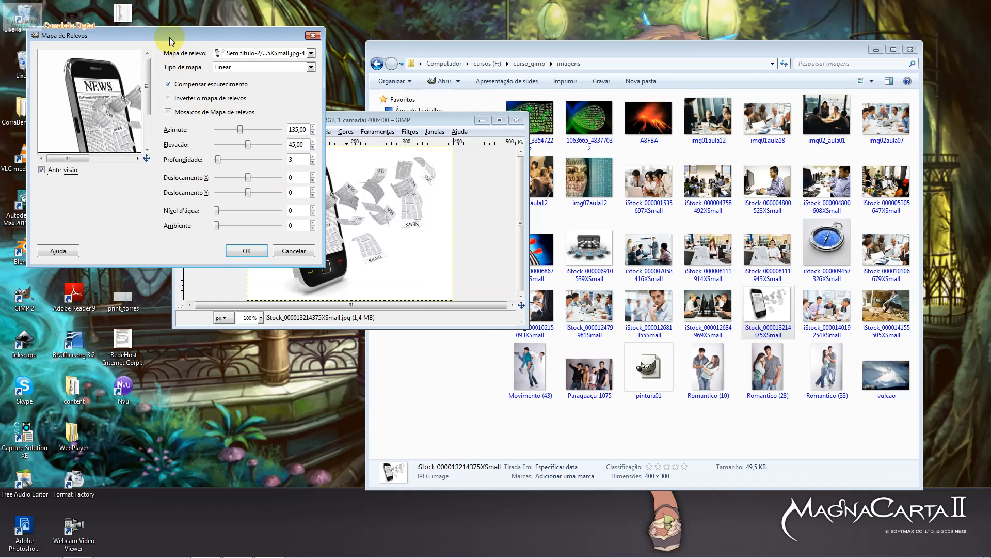
left_click_drag(171, 45, 640, 186)
left_click_drag(570, 285, 560, 255)
left_click(524, 320)
left_click(524, 321)
left_click(524, 320)
left_click(524, 320)
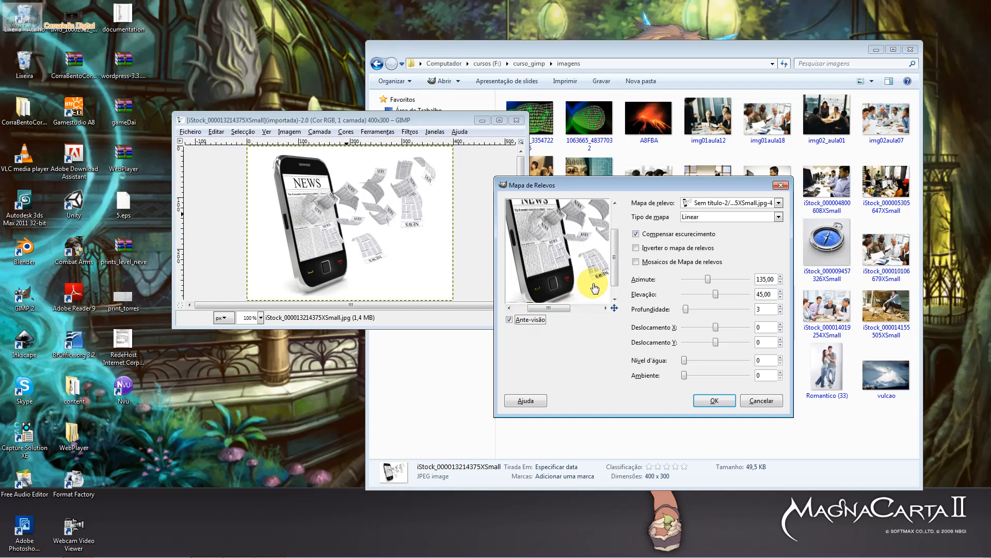
- Try the inverted relief map and relief map tiling options in the preview, leaving both disabled
left_click_drag(593, 220, 599, 243)
left_click(650, 251)
left_click(650, 251)
left_click(651, 252)
left_click(652, 255)
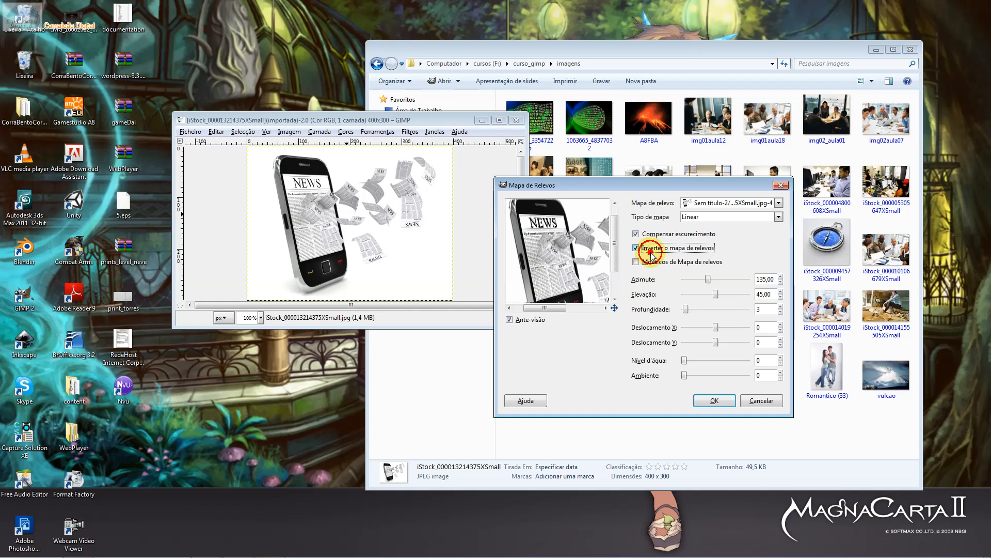
left_click(652, 262)
left_click(652, 262)
- Set the relief map's azimuth to 122,93, elevation to 65,26, depth to 8, X offset to -40 and Y offset to -138
left_click_drag(708, 279, 716, 328)
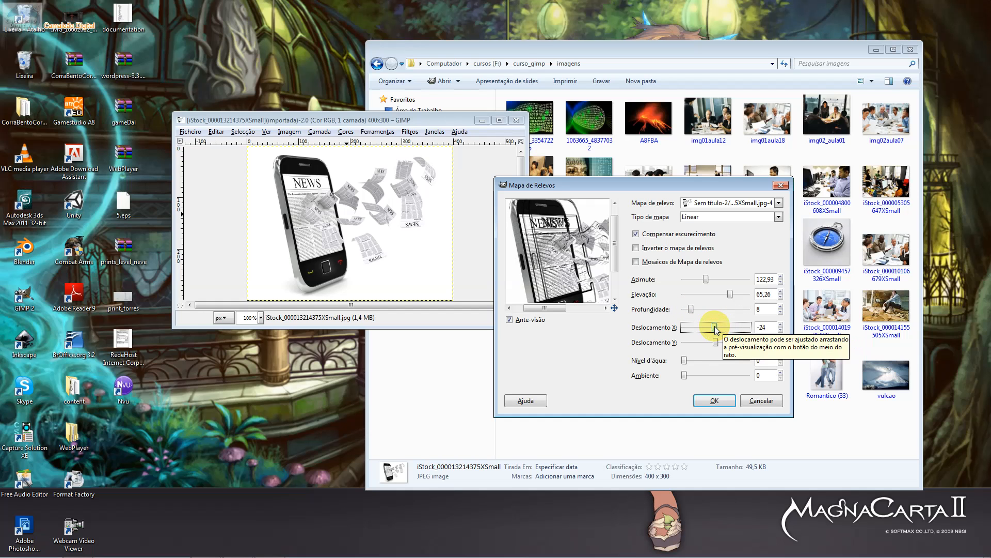
left_click_drag(594, 288, 579, 262)
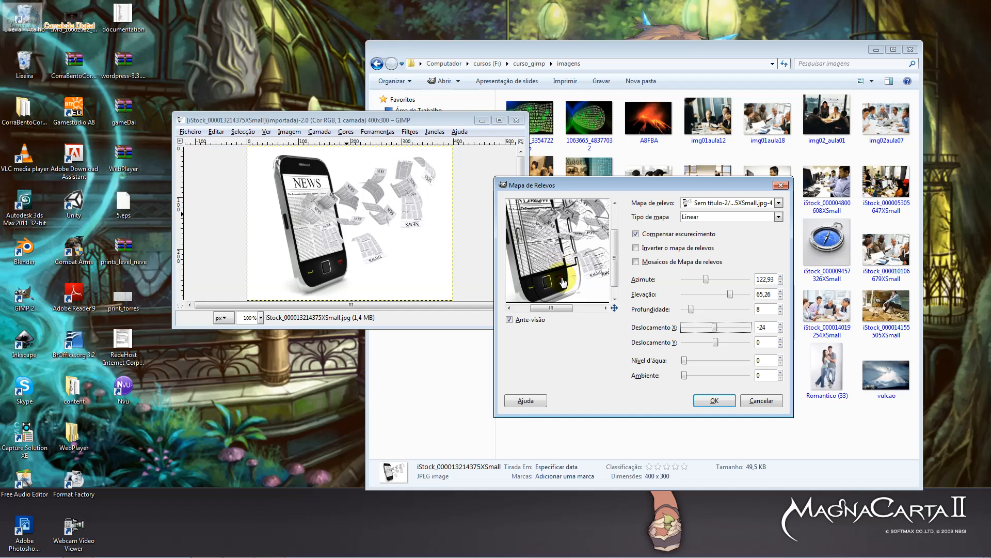
mouse_move(715, 327)
left_mouse_down()
mouse_move(721, 342)
mouse_move(712, 342)
left_mouse_up()
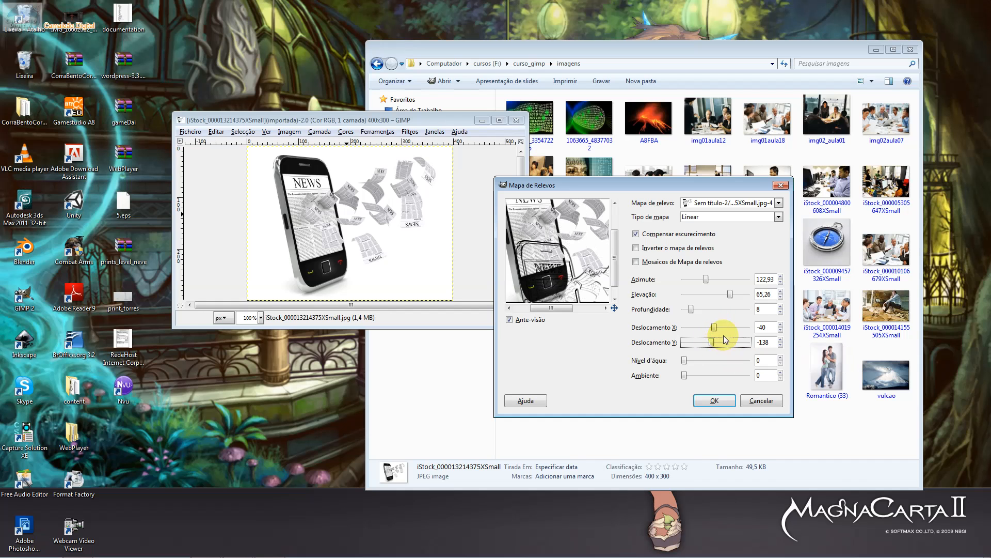
- Reset the relief map's X and Y offsets to 0
left_click(756, 326)
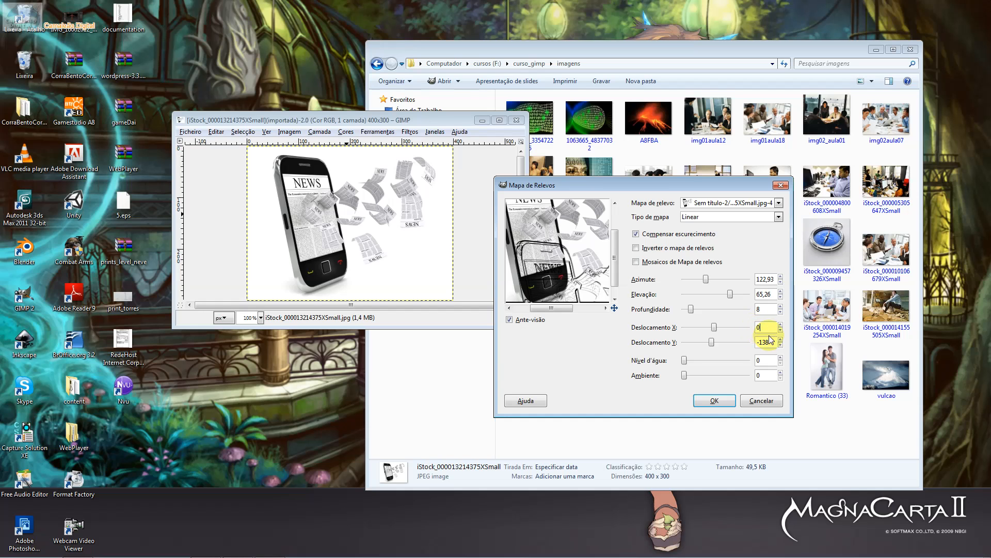
type("0")
left_click(767, 340)
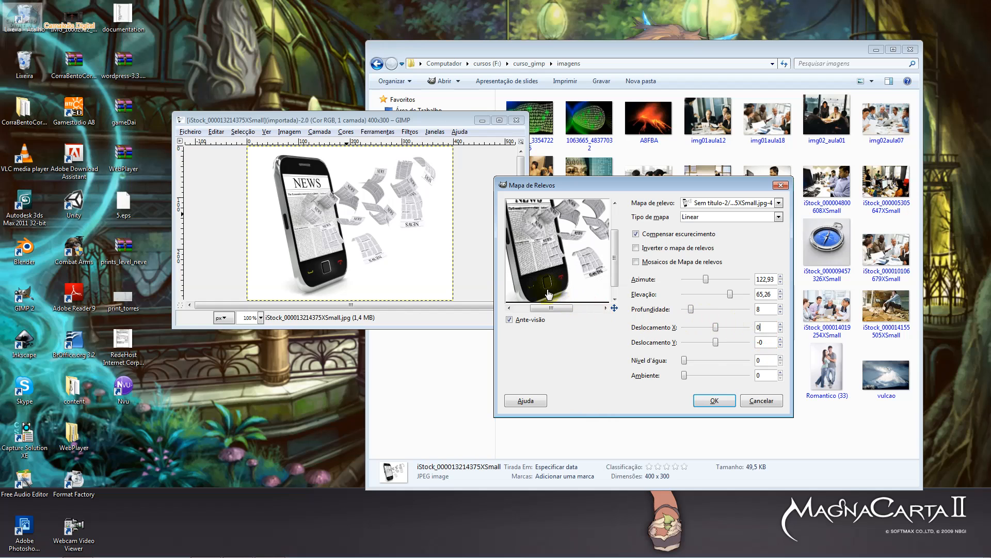
- Try X and Y offsets of 1 for the relief map in the preview and return both to 0
double_click(754, 325)
type("1")
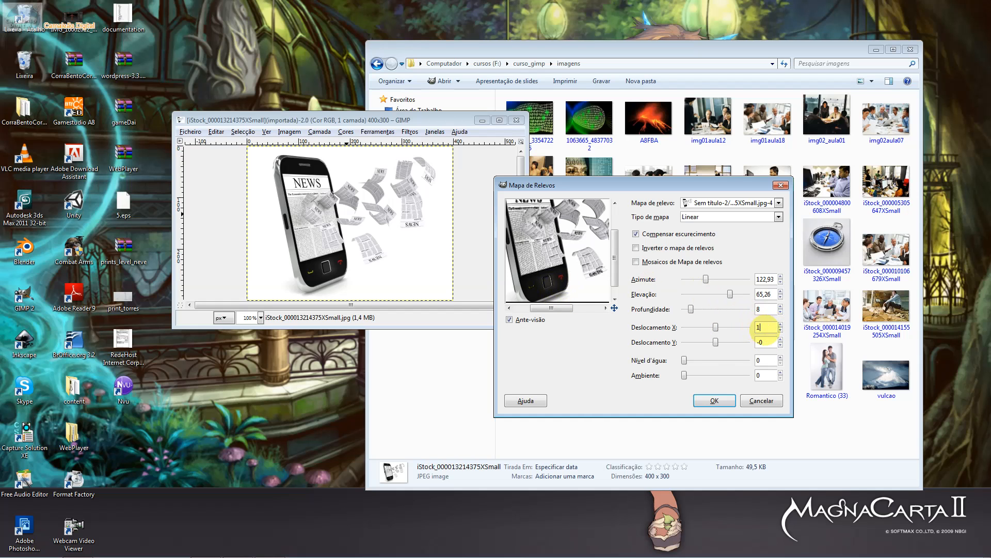
double_click(768, 341)
type("1")
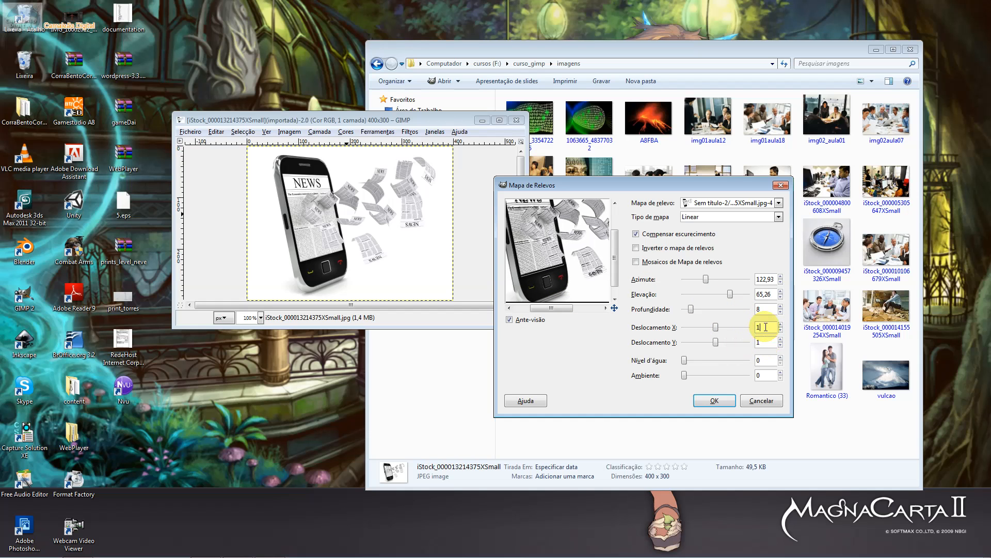
mouse_move(546, 256)
left_mouse_down()
mouse_move(572, 267)
mouse_move(550, 259)
left_mouse_up()
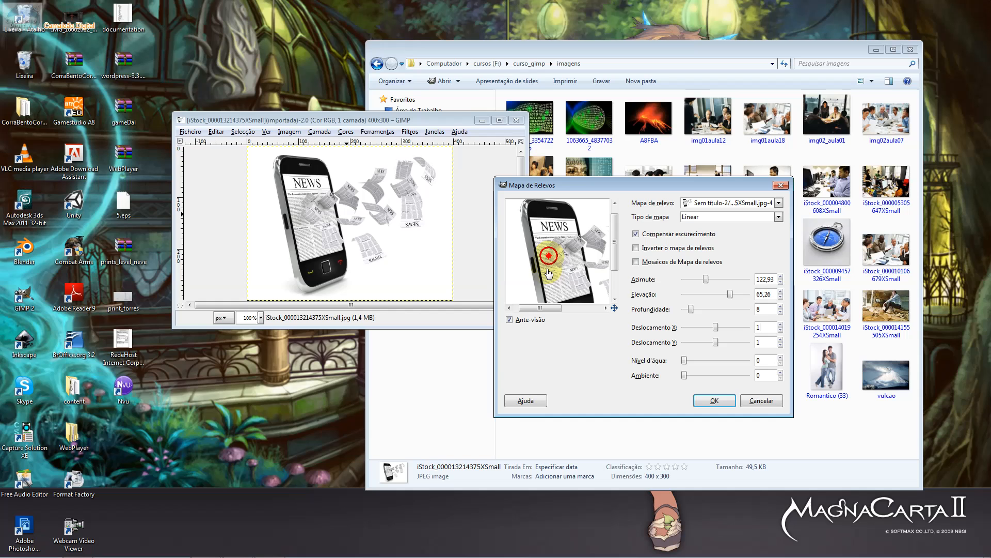
double_click(758, 326)
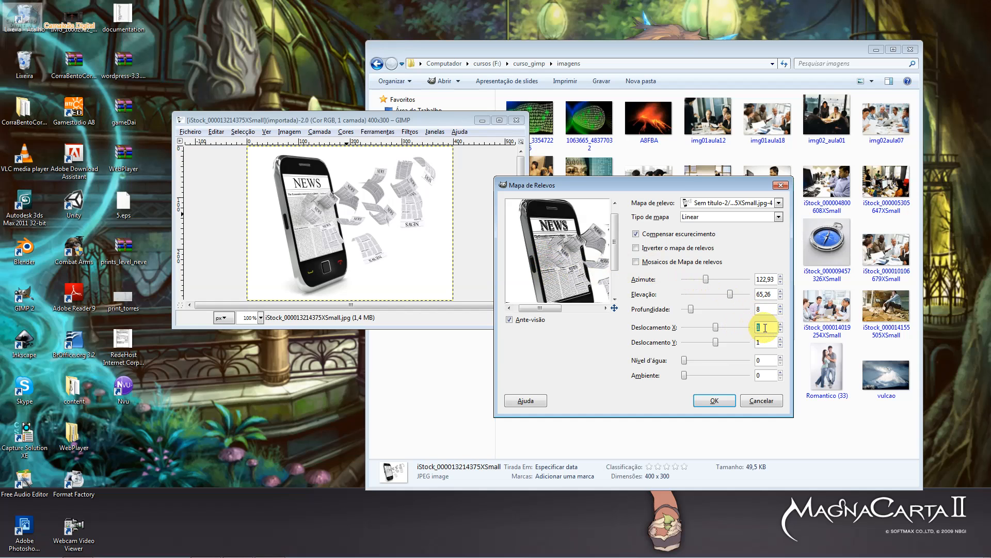
type("0")
double_click(765, 341)
type("0")
- Set the water level to 21 and the ambient value to 10, and apply the relief map to the phone image
left_click(685, 360)
left_click_drag(684, 362, 729, 359)
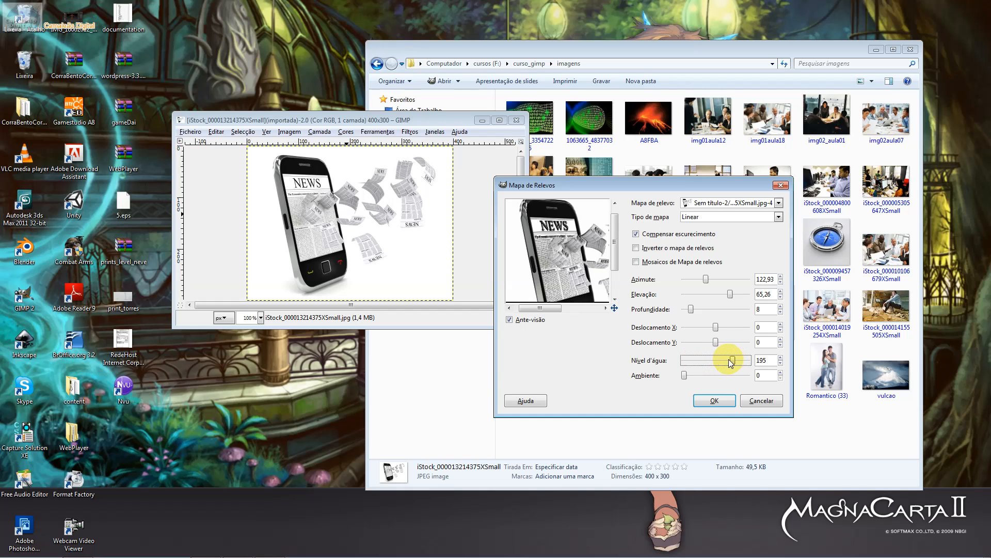
left_click_drag(729, 358, 683, 376)
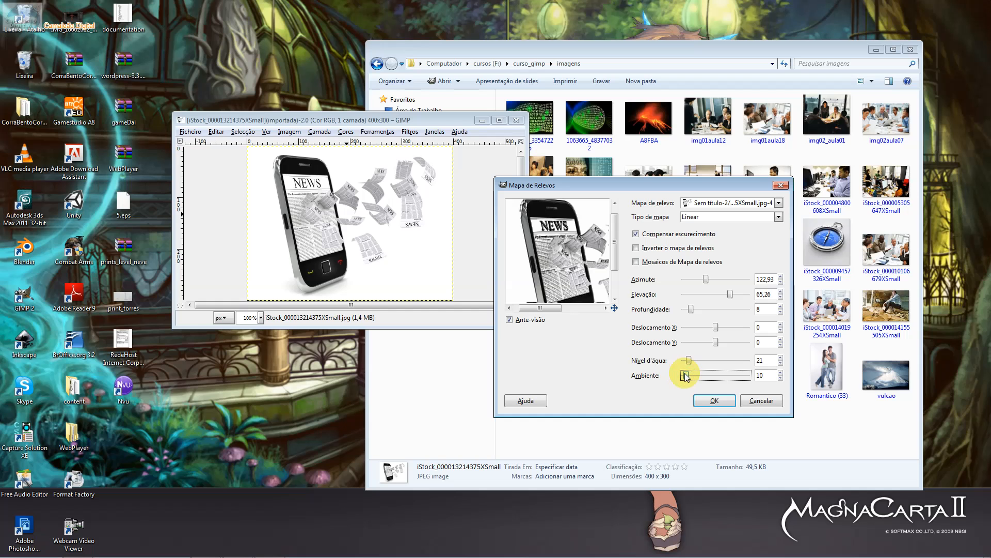
left_click_drag(552, 259, 546, 248)
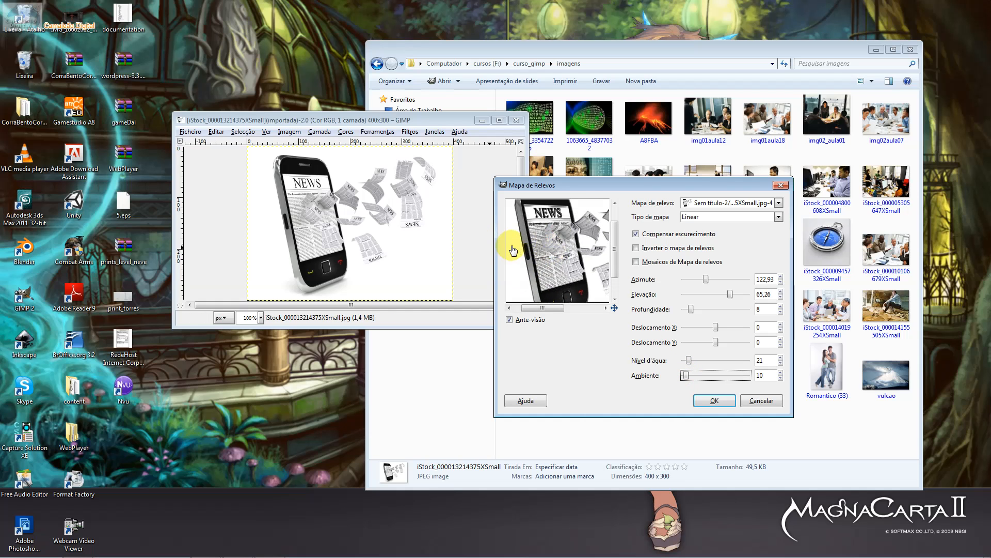
left_click(713, 401)
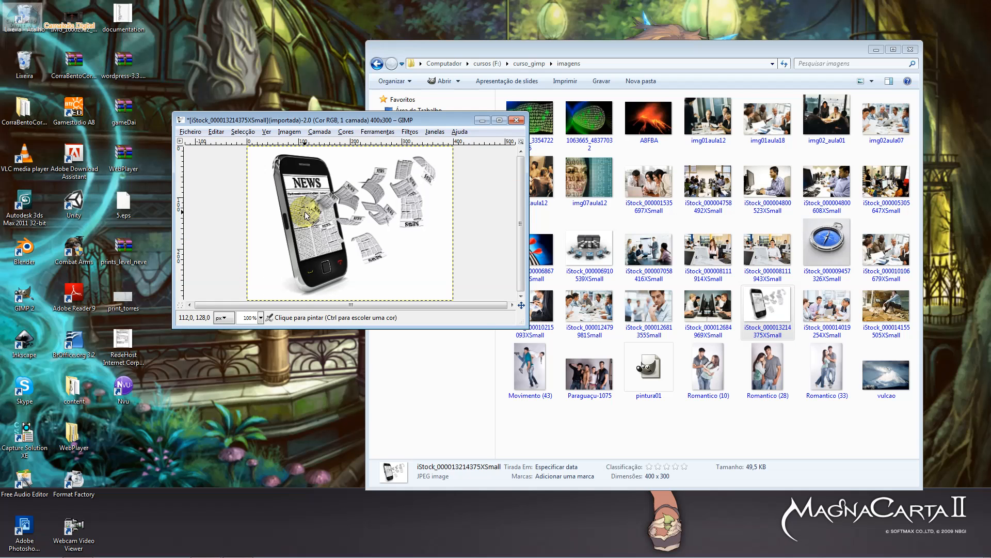
- Close the phone image without saving and open the img02_aula01 photo from the imagens folder in GIMP
left_click(516, 120)
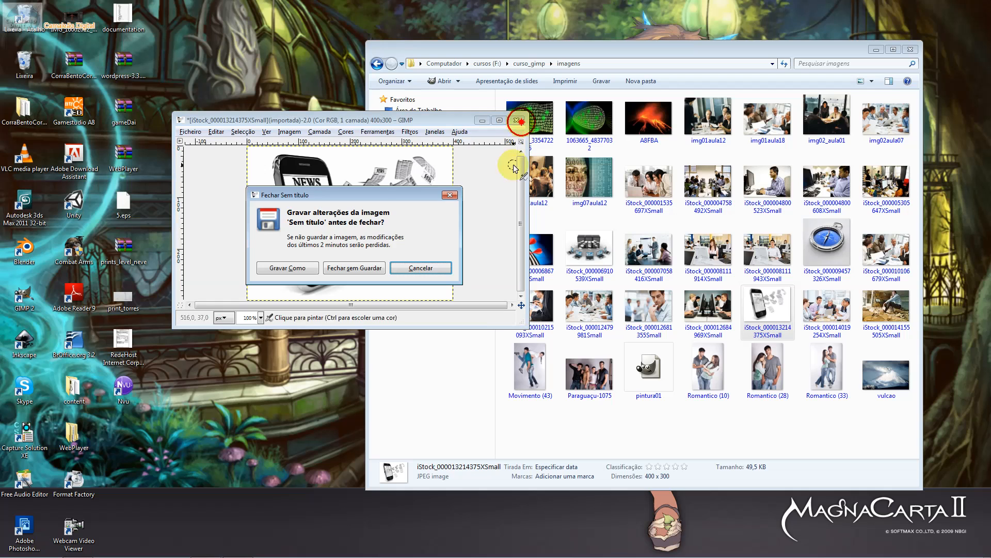
left_click(360, 268)
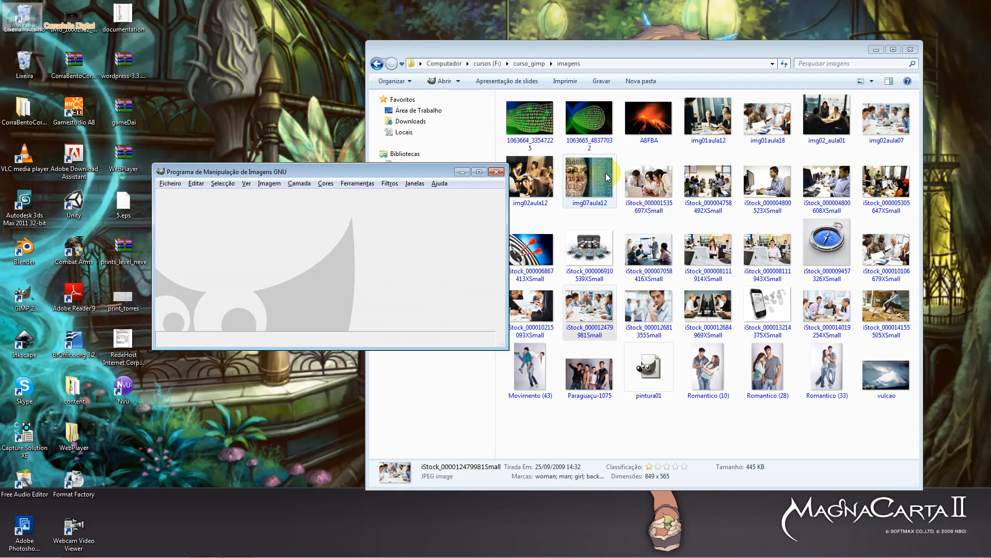
left_click_drag(817, 109, 367, 233)
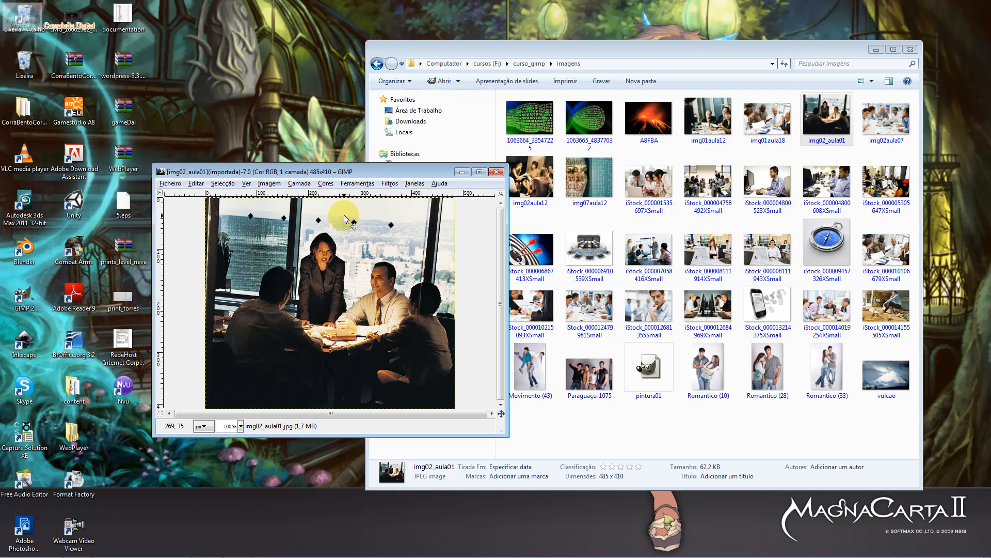
- Start the Mapear Objecto filter on the meeting photo with the wireframe shown in the preview
left_click(390, 183)
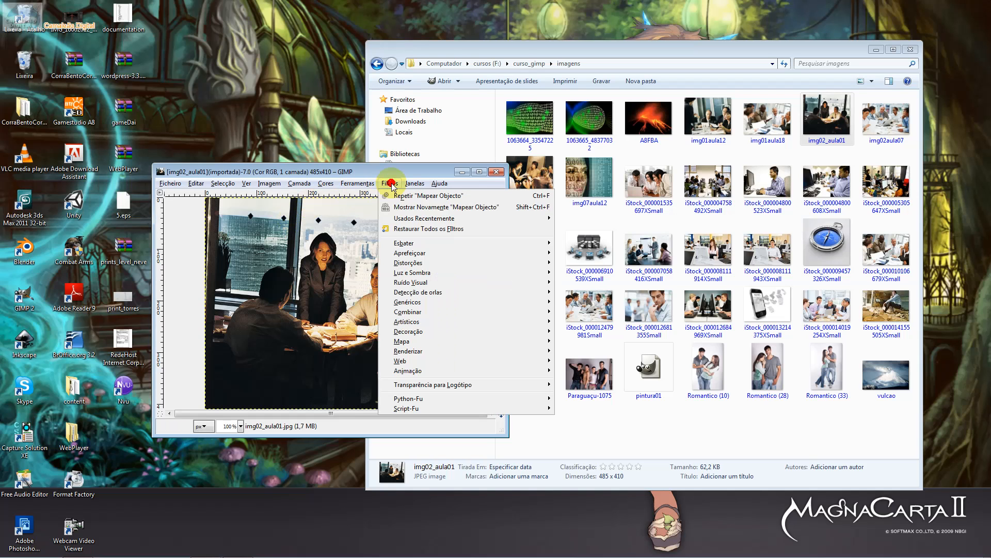
mouse_move(451, 339)
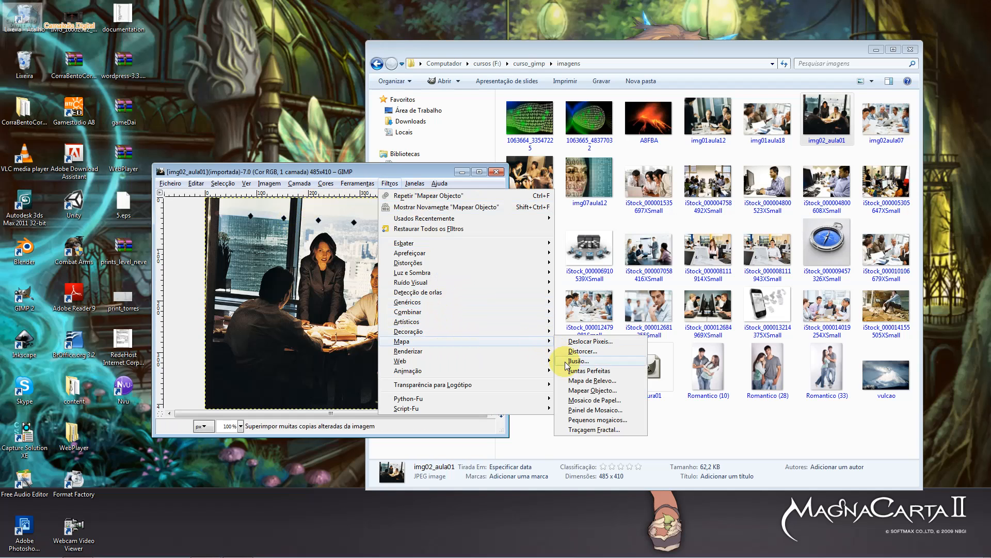
left_click(624, 394)
left_click_drag(142, 154, 140, 183)
left_click(133, 254)
left_click(133, 254)
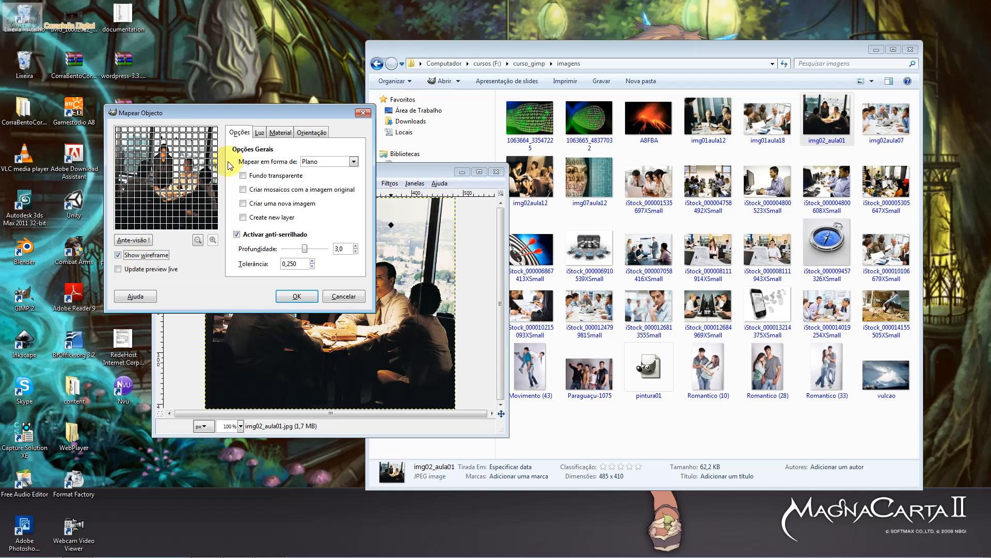
- Examine the light source colour and the material intensity and reflectivity settings of the Mapear Objecto filter
left_click(260, 132)
left_click(331, 175)
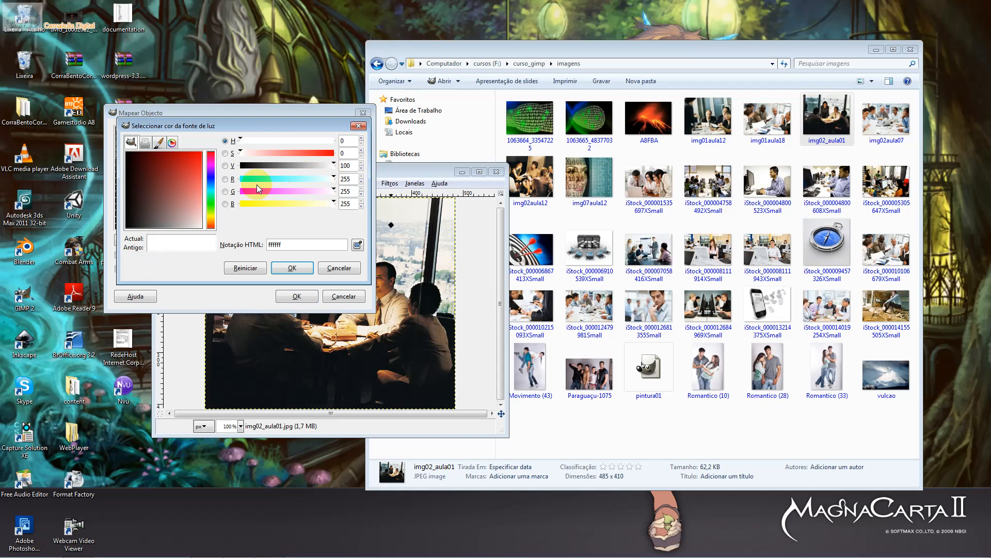
left_click(307, 266)
left_click(279, 132)
double_click(284, 177)
double_click(296, 206)
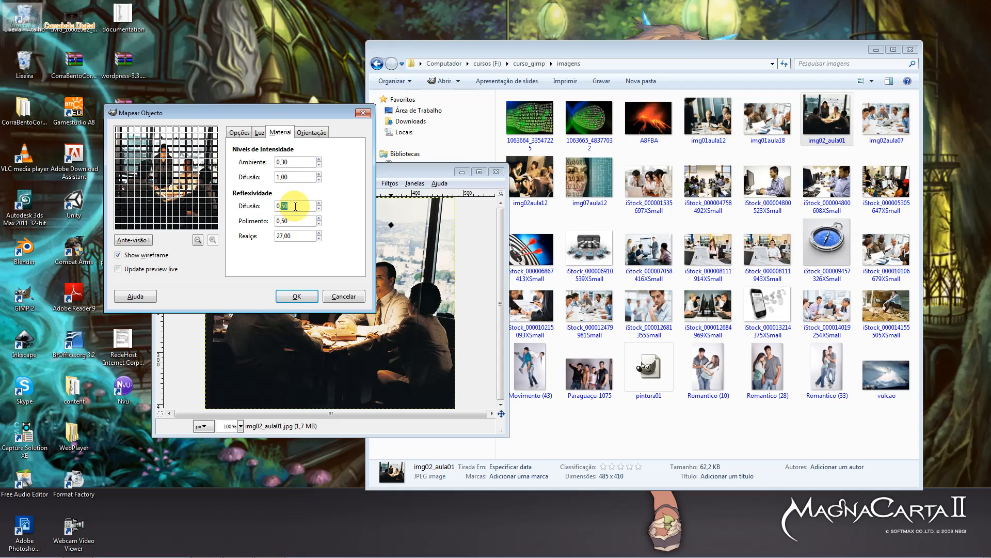
left_click(290, 228)
- Shift and rotate the mapped plane by adjusting its orientation values in the Mapear Objecto filter
left_click(302, 132)
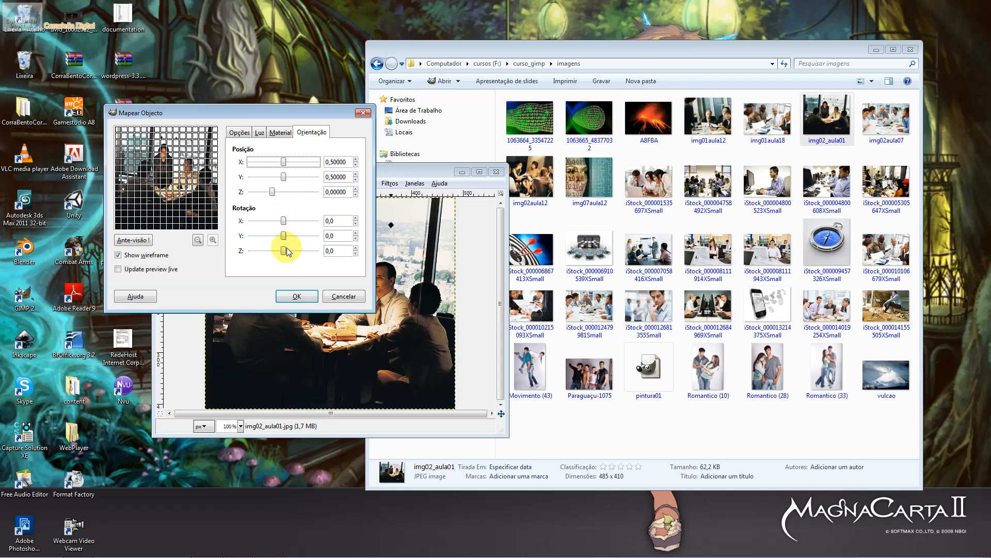
left_click_drag(285, 164, 268, 233)
- Try the background, mosaic and new-image options, leave only Create new layer enabled, and apply the plane mapping
left_click(239, 132)
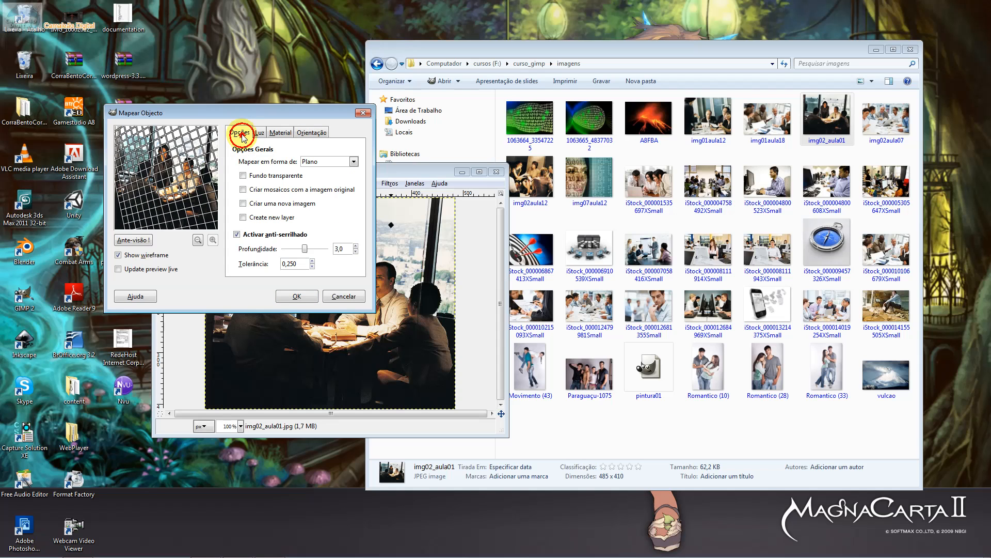
left_click(256, 178)
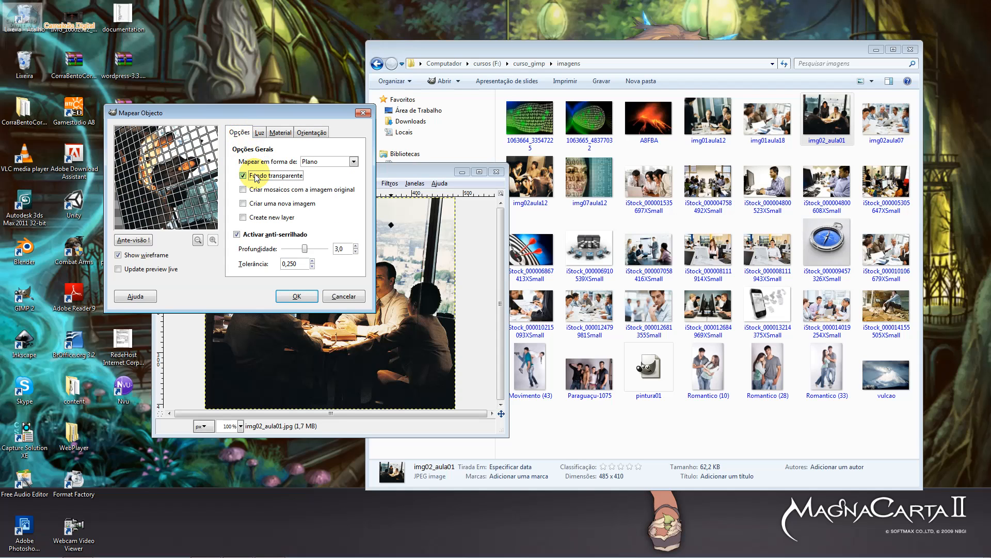
left_click(271, 175)
left_click(272, 190)
left_click(273, 190)
left_click(275, 204)
left_click(275, 217)
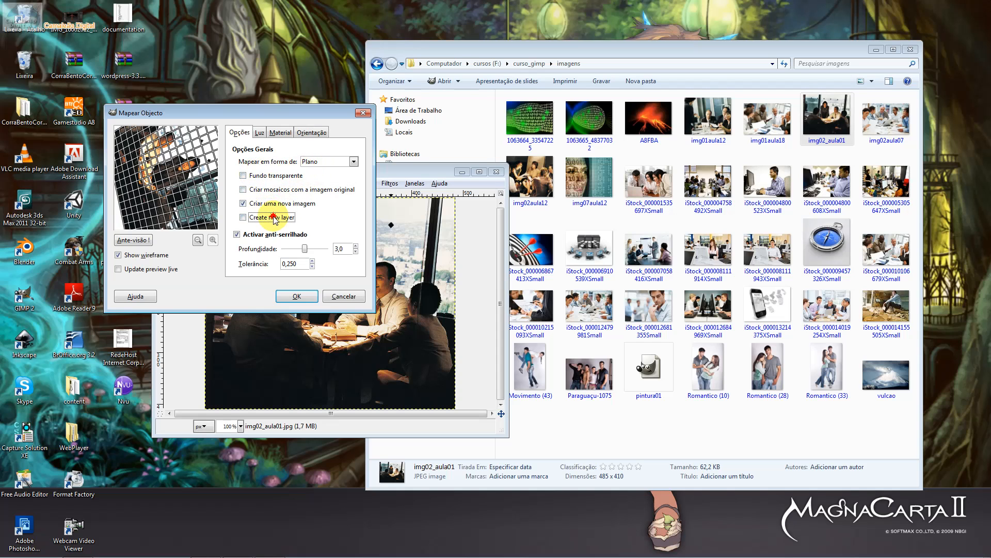
left_click(276, 204)
left_click(297, 296)
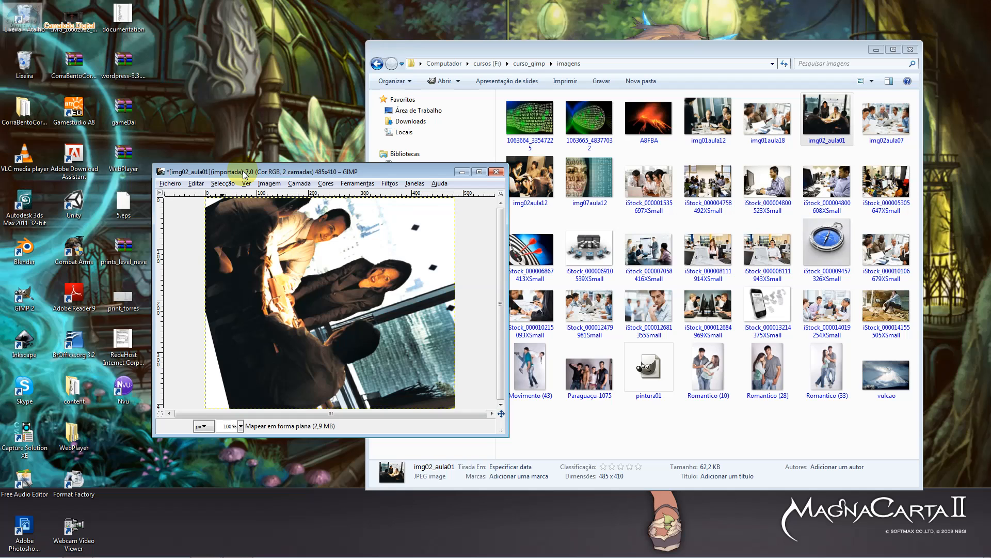
- Undo the object mapping on the photo and reopen the Mapear Objecto filter
key("ctrl+z")
left_click(382, 183)
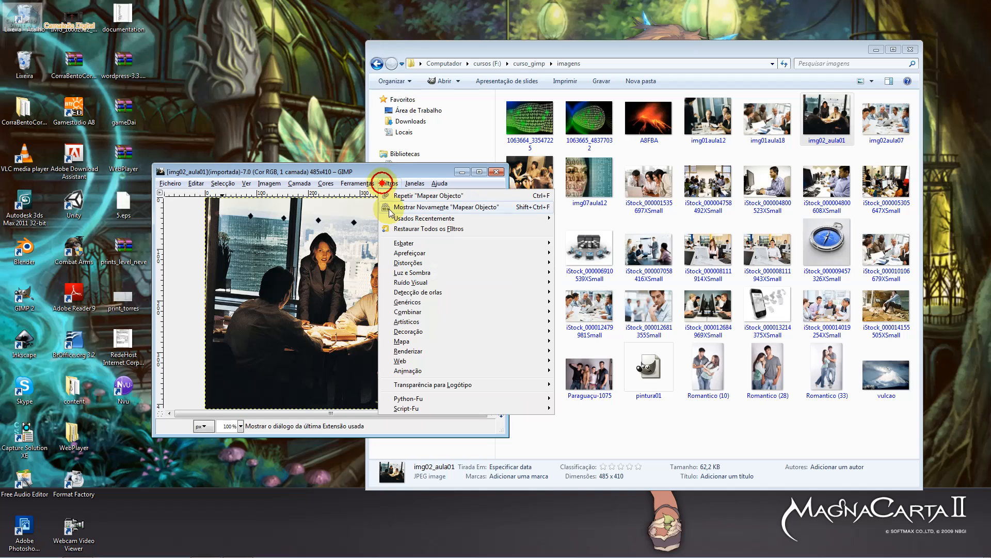
mouse_move(469, 341)
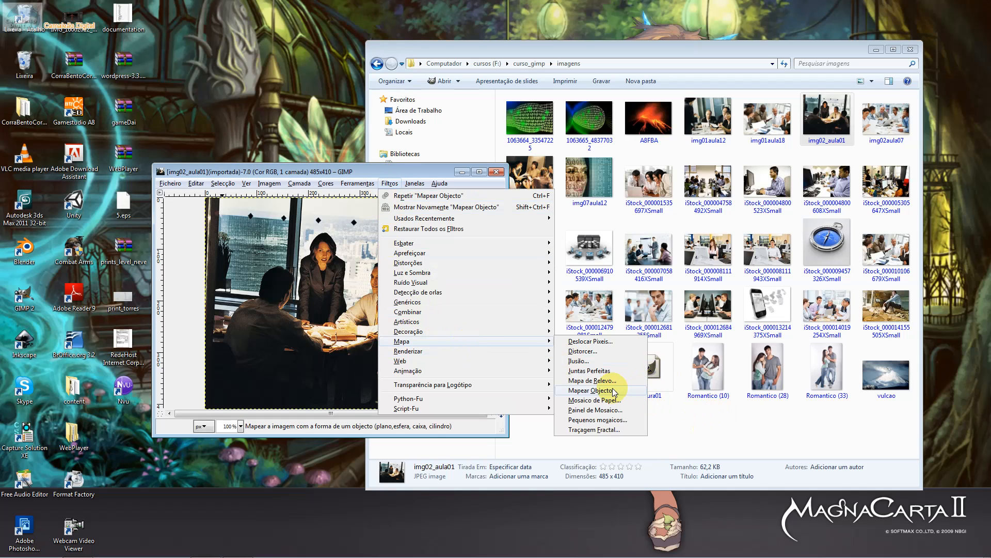
left_click(591, 390)
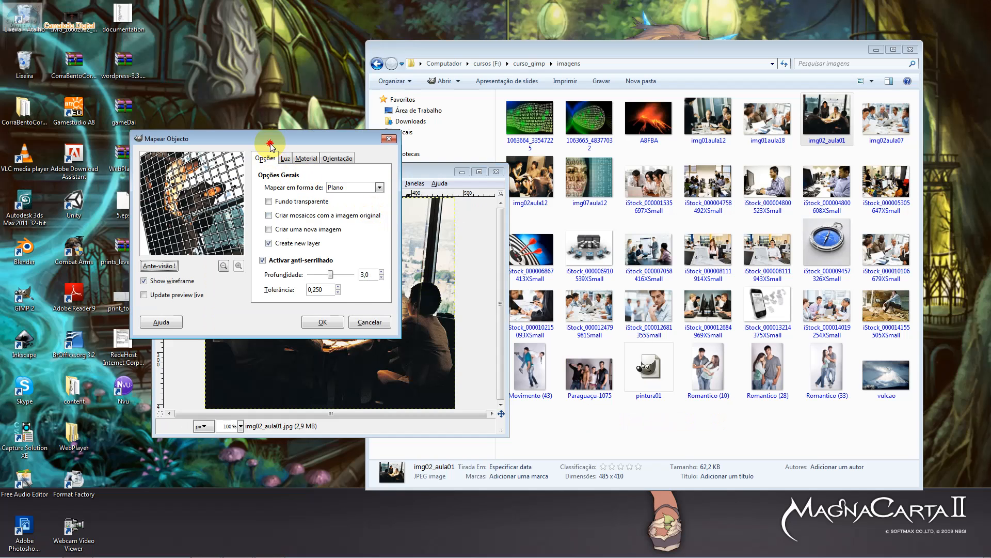
left_click_drag(270, 144, 598, 201)
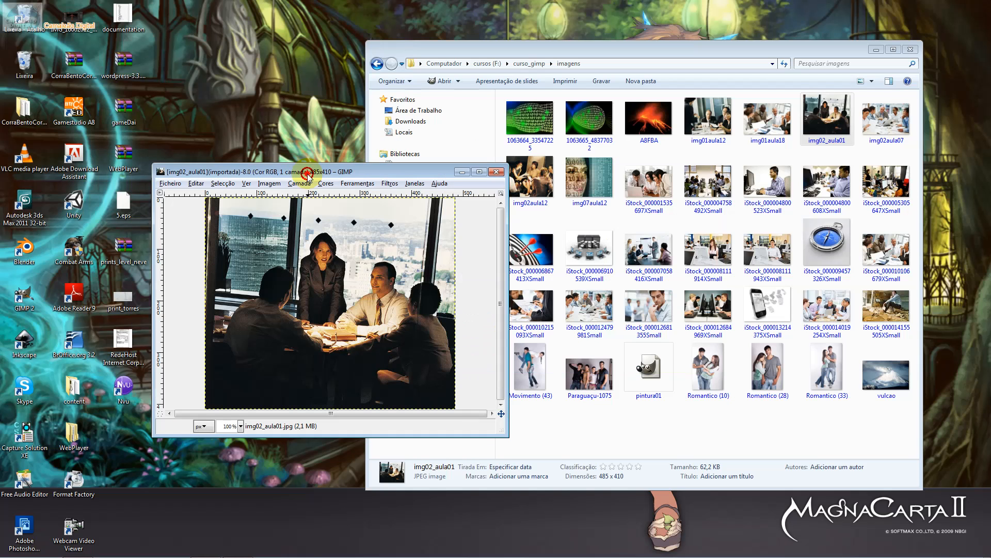
- Reopen Mapear Objecto for the photo and set the plane's position to X 0,45313, Y 0,52344 and Z 0,31250
left_click(391, 184)
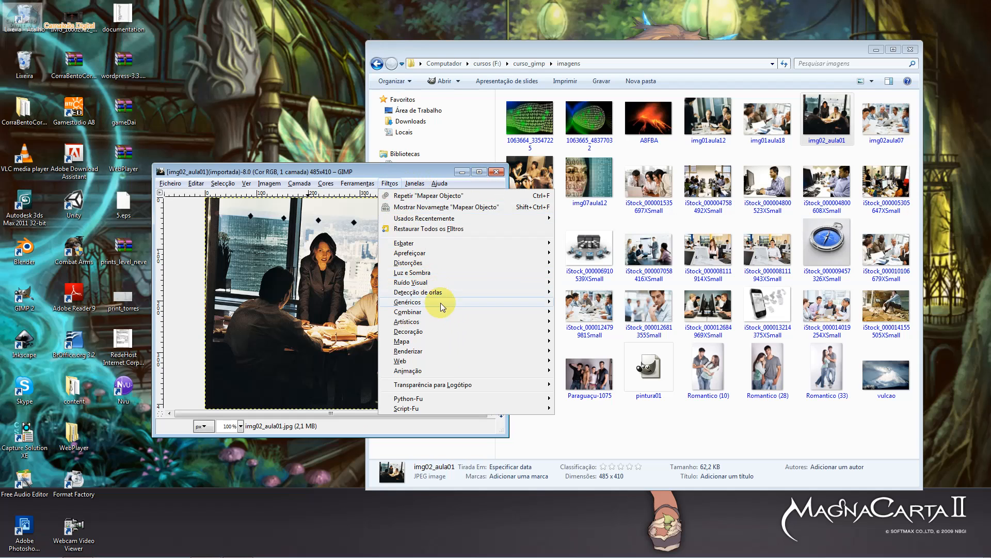
mouse_move(494, 342)
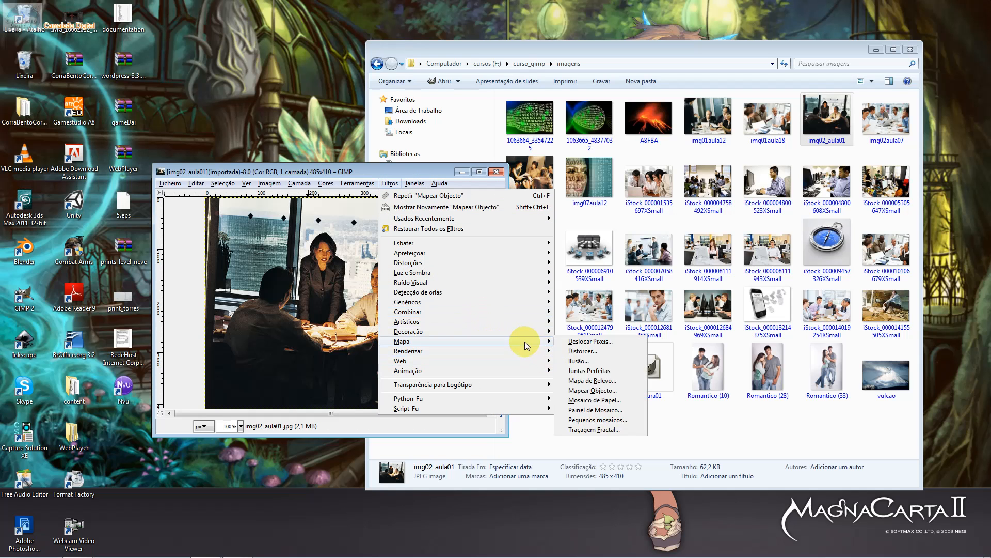
left_click(593, 391)
left_click_drag(150, 38, 529, 136)
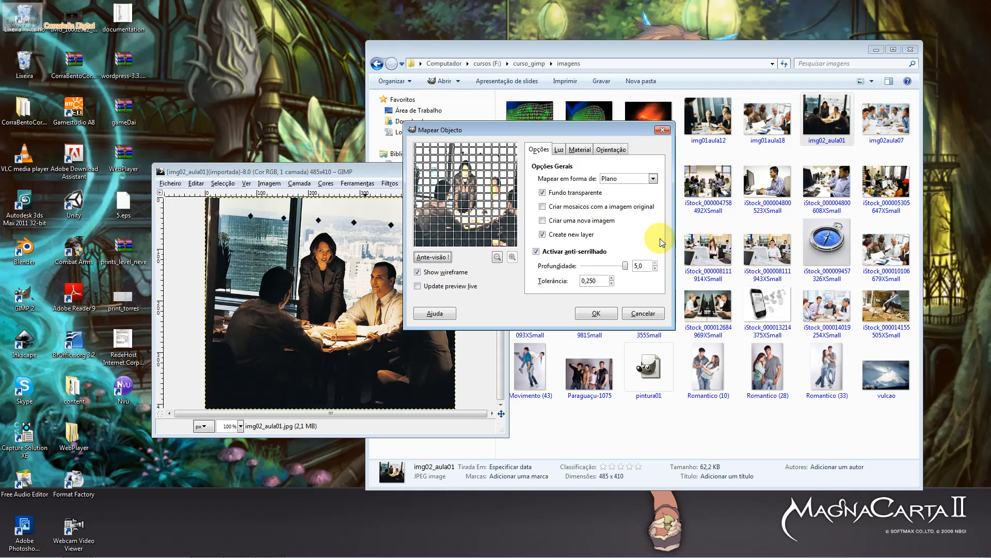
left_click(611, 150)
mouse_move(591, 184)
left_mouse_down()
mouse_move(583, 179)
mouse_move(584, 195)
left_mouse_up()
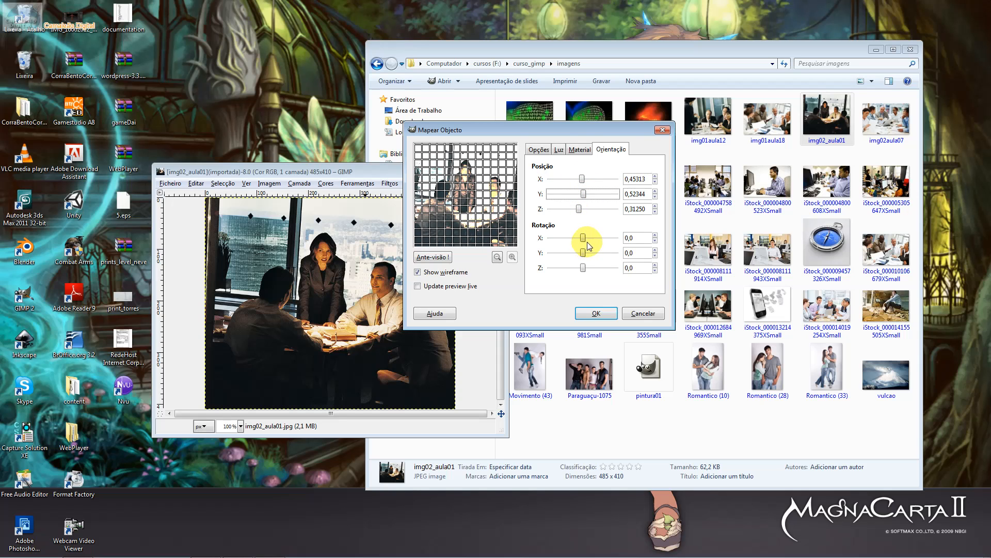
- Try Sem luz as the light source type and settle on Luz direcional
left_click(559, 149)
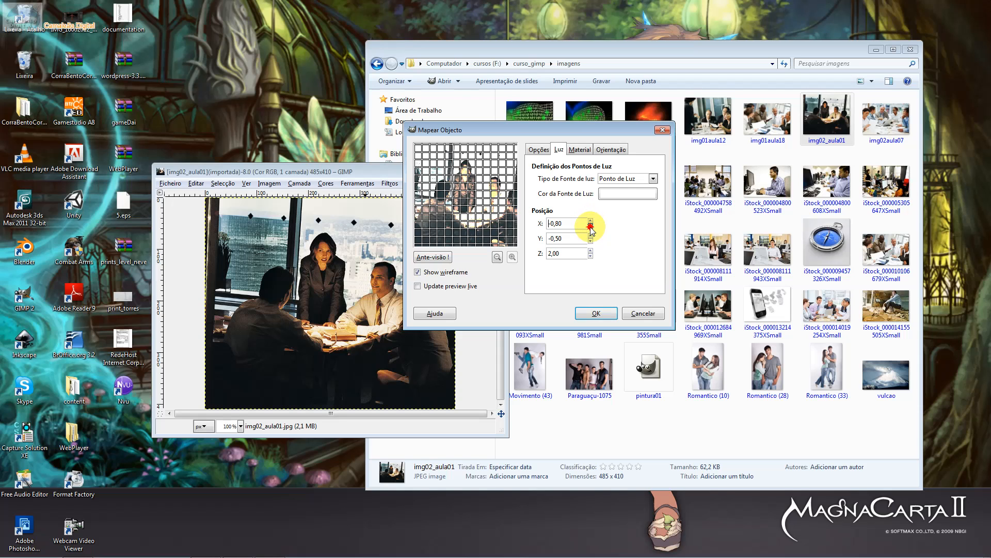
left_click(627, 180)
left_click(622, 204)
left_click(620, 178)
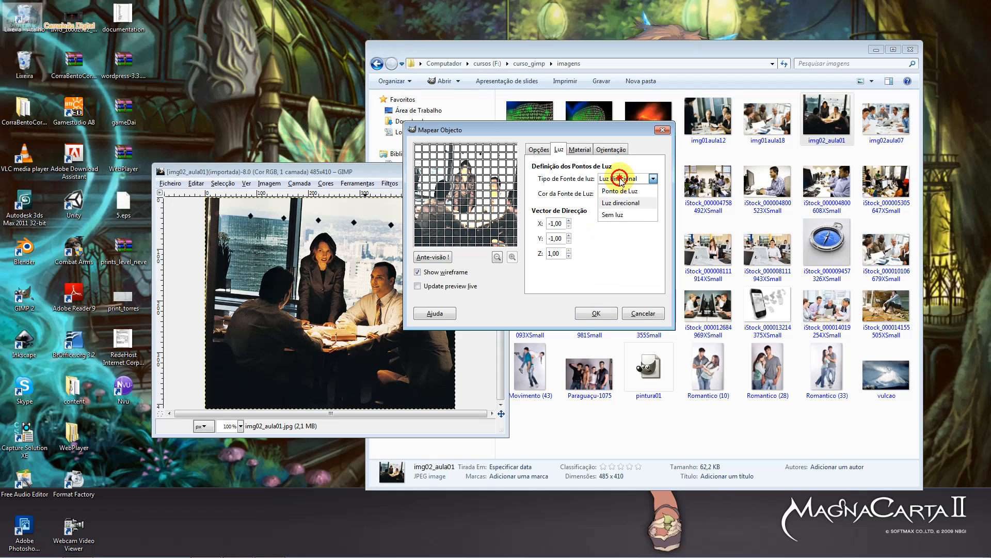
left_click(622, 201)
left_click(620, 180)
left_click(616, 213)
left_click(621, 179)
left_click(616, 201)
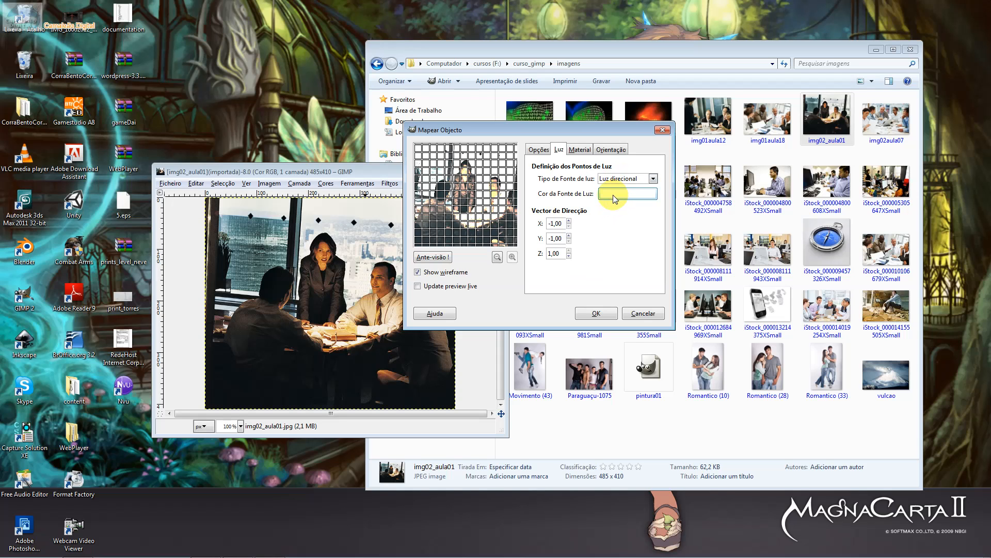
left_click(555, 238)
left_click_drag(555, 238, 547, 253)
- Try other mapping shapes in the filter's general options and return to Plano with Fundo transparente enabled
left_click(538, 149)
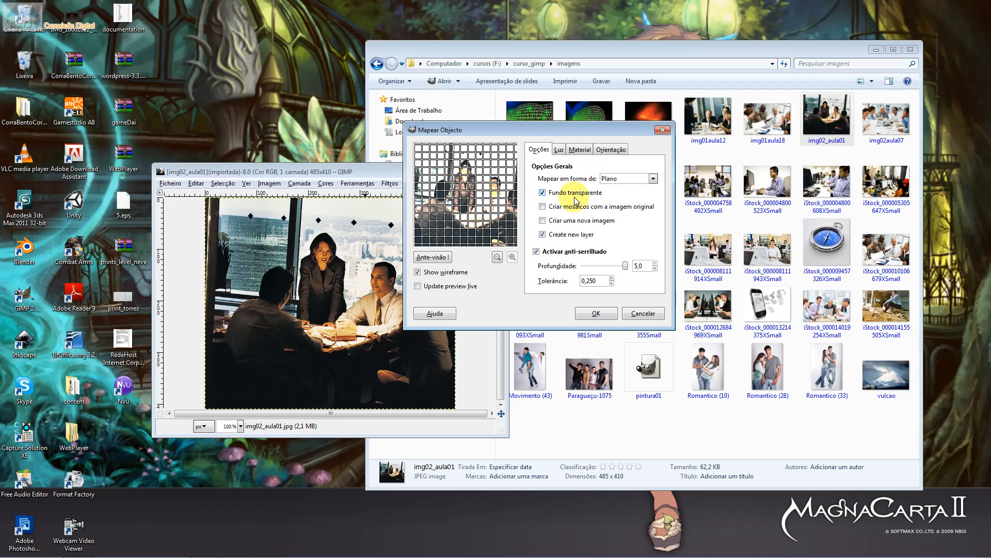
left_click(588, 196)
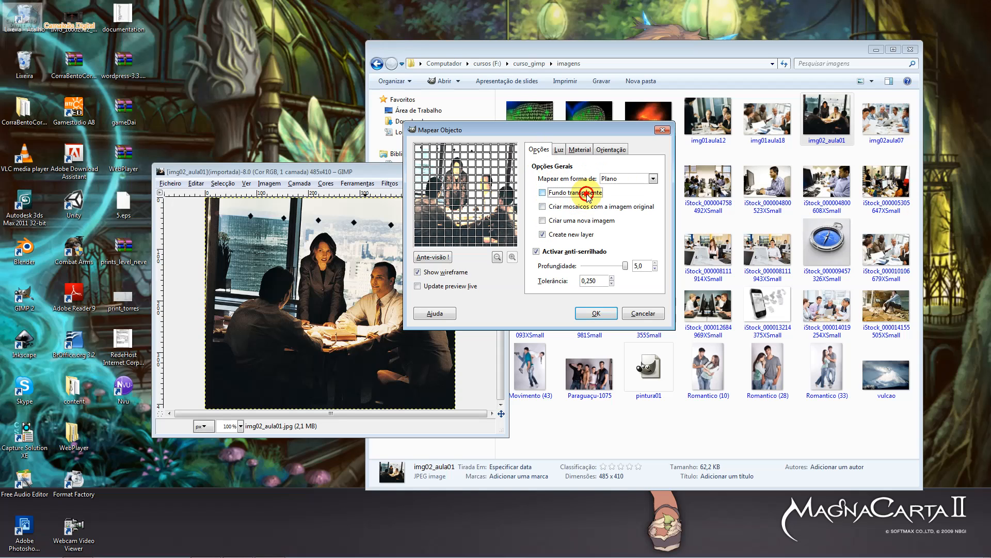
left_click(615, 178)
left_click(621, 189)
left_click(620, 180)
left_click(634, 217)
left_click(614, 179)
left_click(626, 224)
left_click(615, 180)
left_click(615, 191)
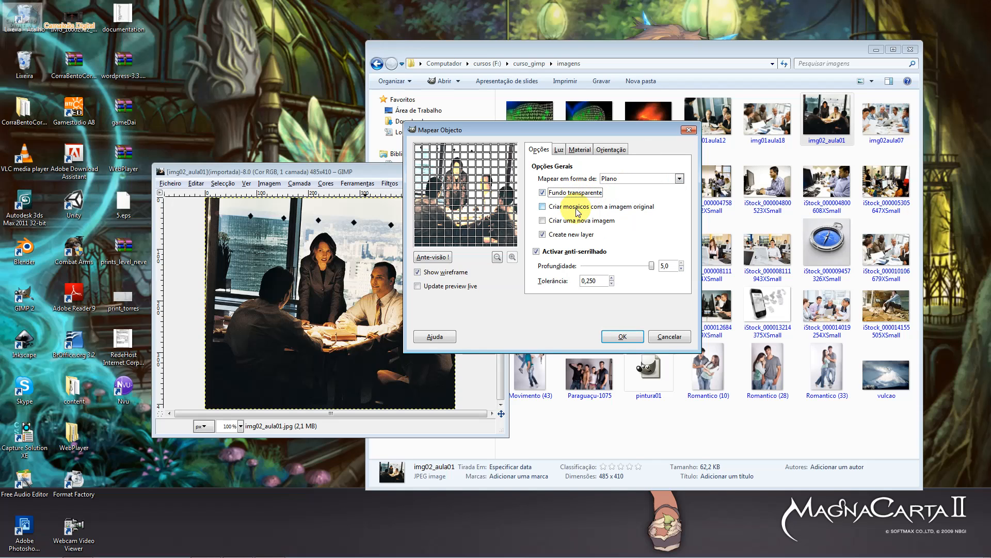
- Apply the plane mapping with directional light to the meeting photo and undo it
left_click(623, 336)
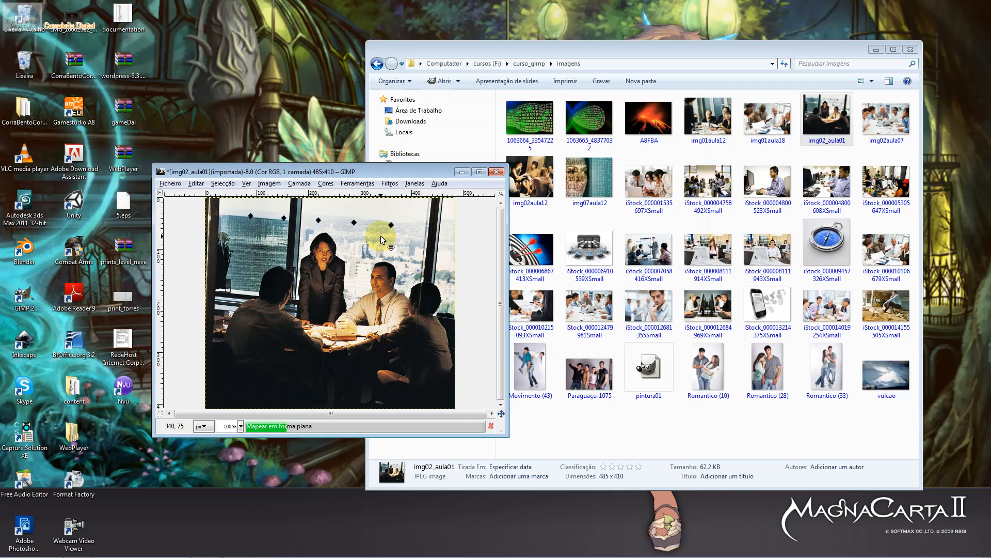
left_click_drag(360, 174, 524, 164)
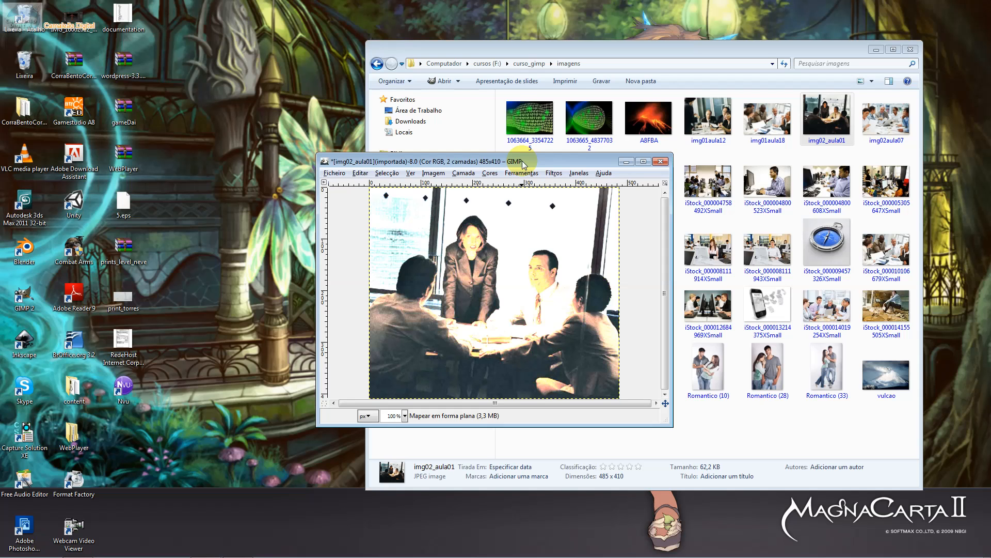
key("ctrl+z")
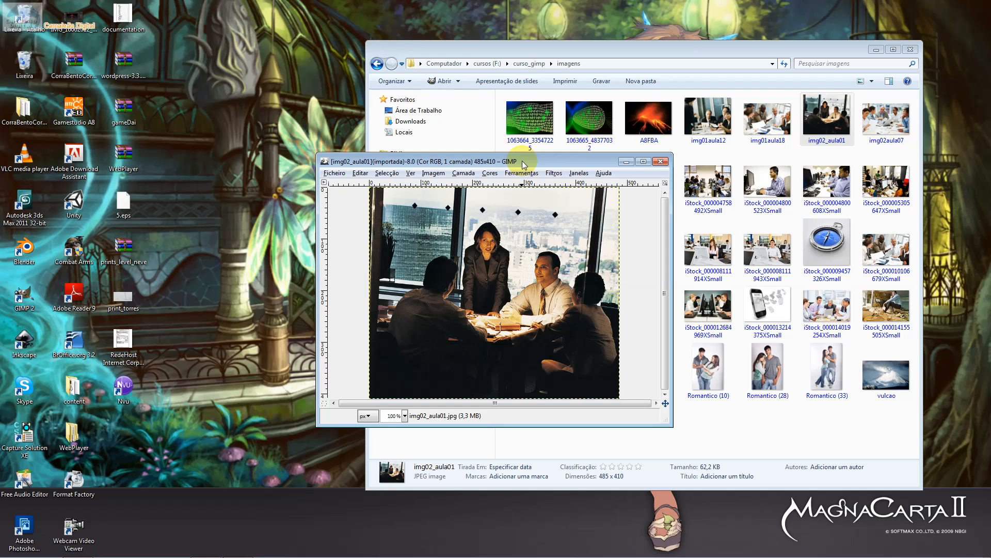
- Duplicate the meeting photo, place the copy beside the original and open Mapear Objecto for the copy
key("ctrl+d")
left_click_drag(198, 48, 741, 139)
left_click(819, 152)
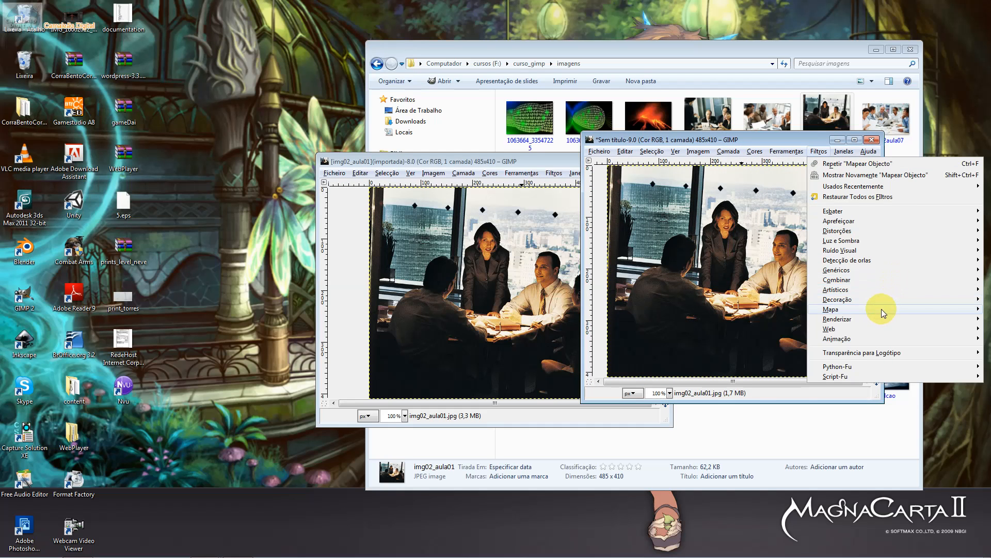
mouse_move(881, 310)
left_click(753, 358)
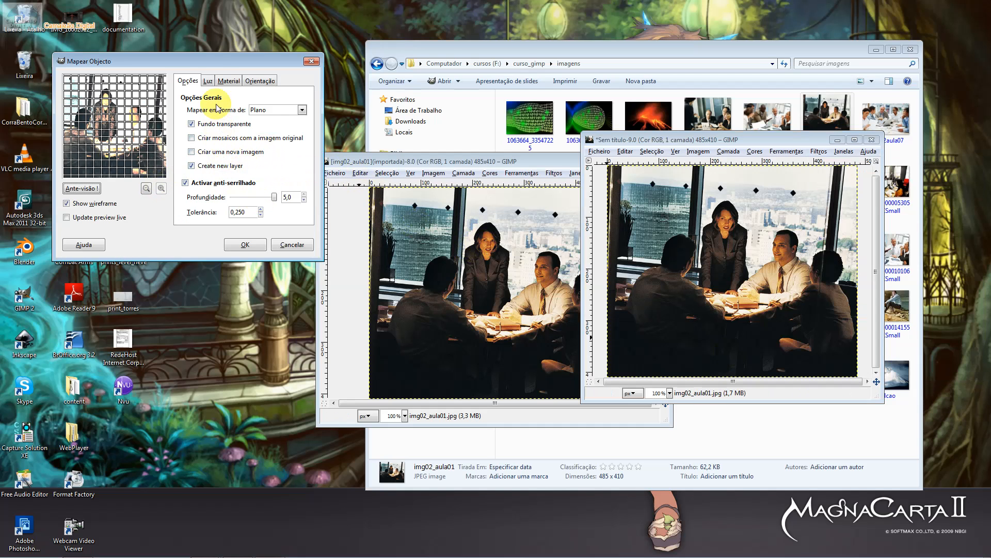
- Set the directional light's colour to the olive yellow b3b23d
left_click(208, 80)
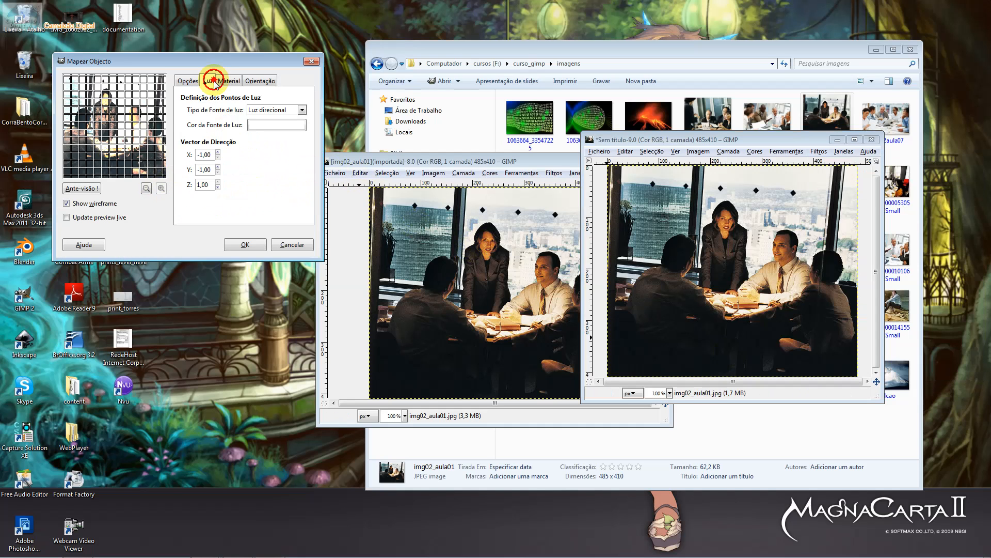
left_click(257, 130)
left_click_drag(131, 129, 161, 167)
left_click(127, 125)
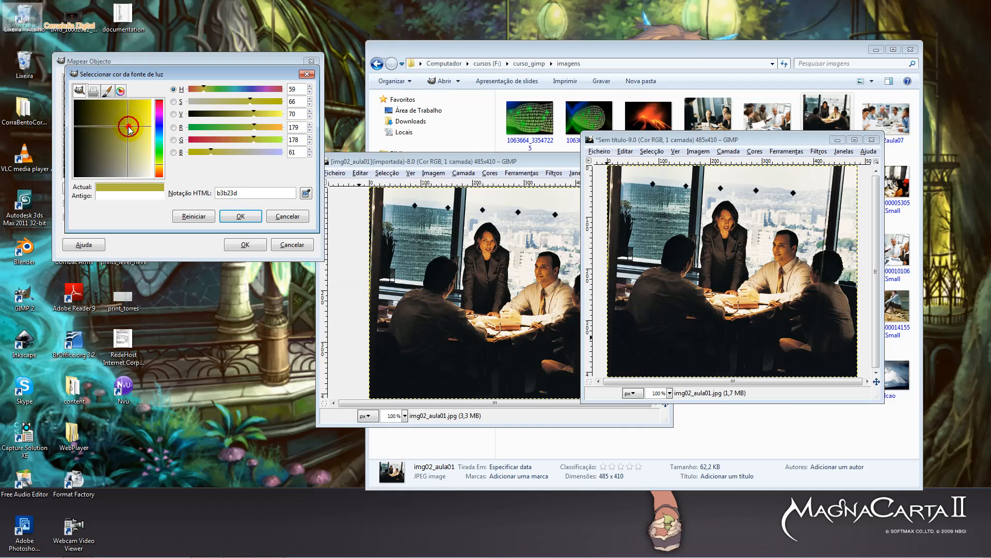
left_click(240, 219)
- Set the material's ambient intensity to 0,50, diffuse intensity to 0,20 and Realce to 10,00
left_click(229, 80)
double_click(241, 111)
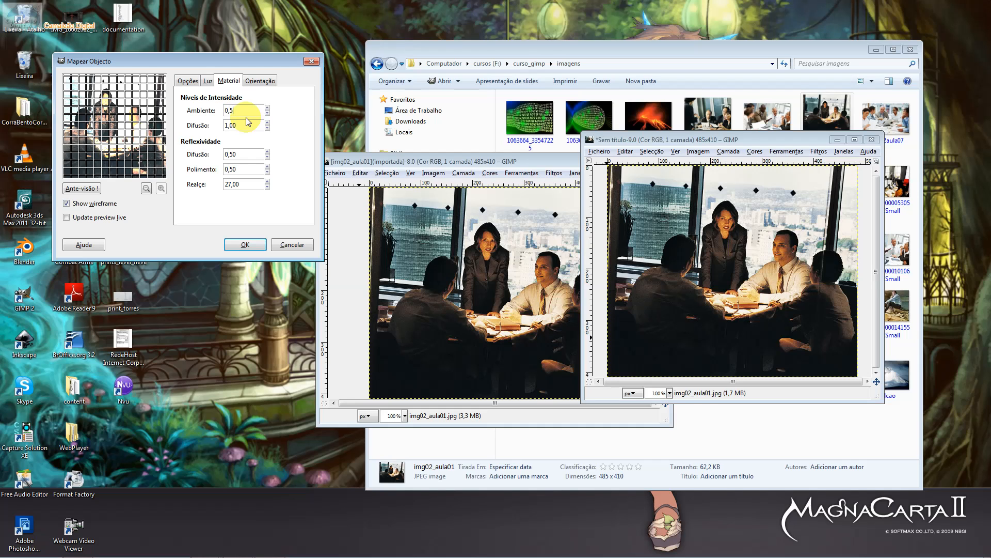
double_click(241, 126)
type("0")
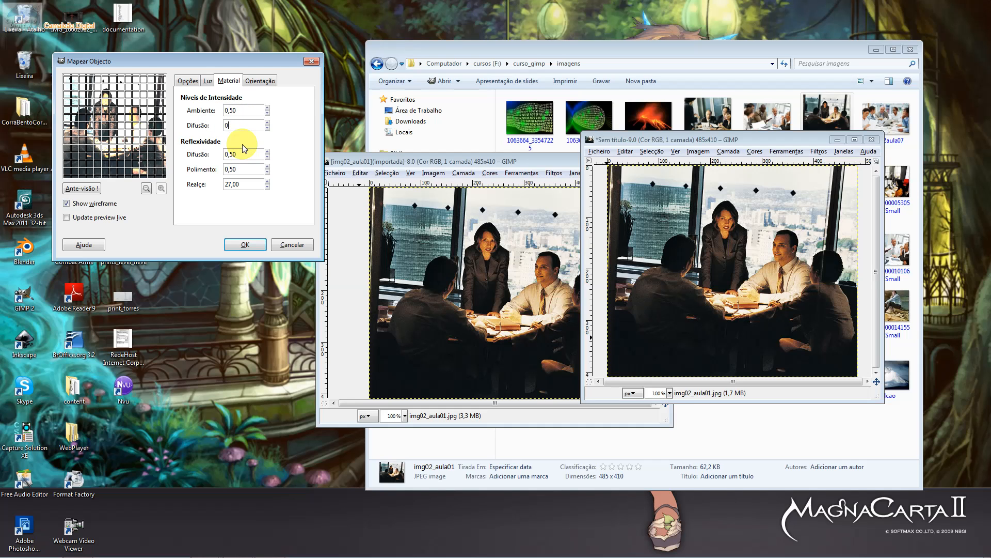
type(",2")
double_click(242, 154)
left_click(244, 167)
double_click(244, 166)
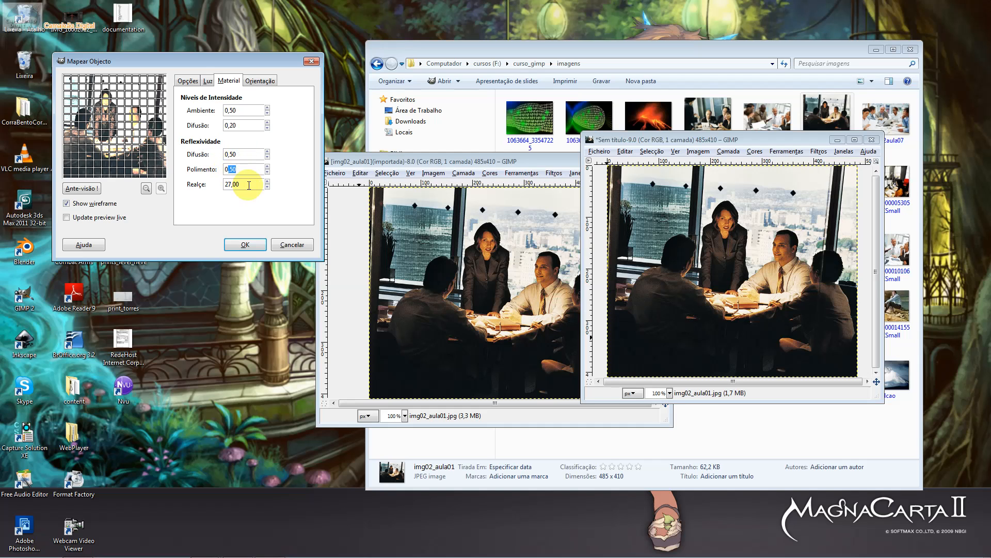
key("Tab")
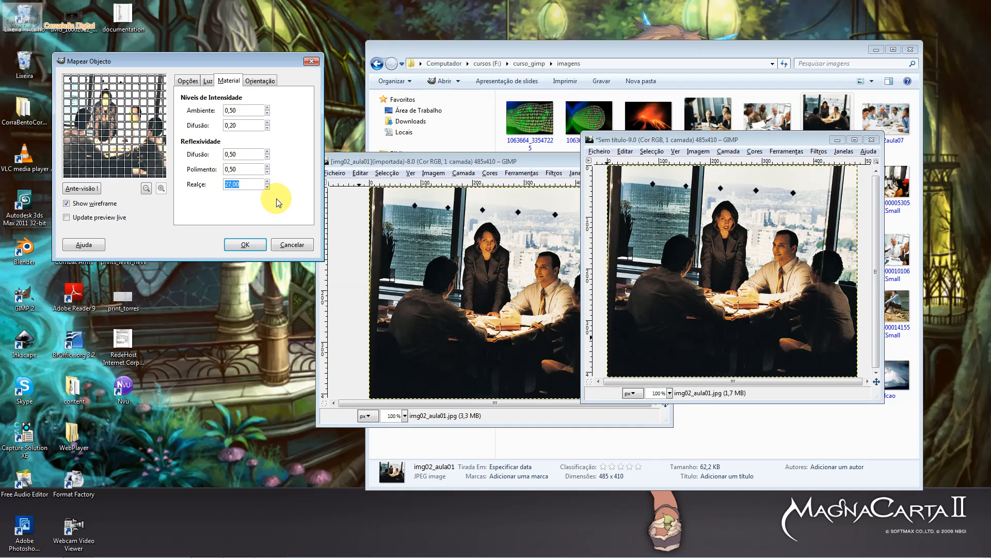
- Look at the position and rotation settings and check the mapped photo in the preview at a smaller and larger scale
left_click(260, 81)
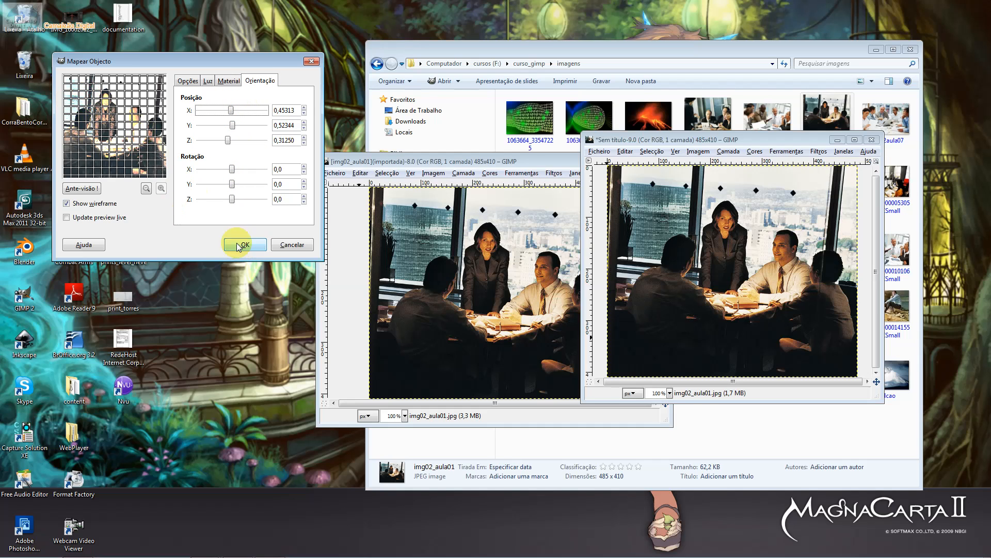
left_click(147, 189)
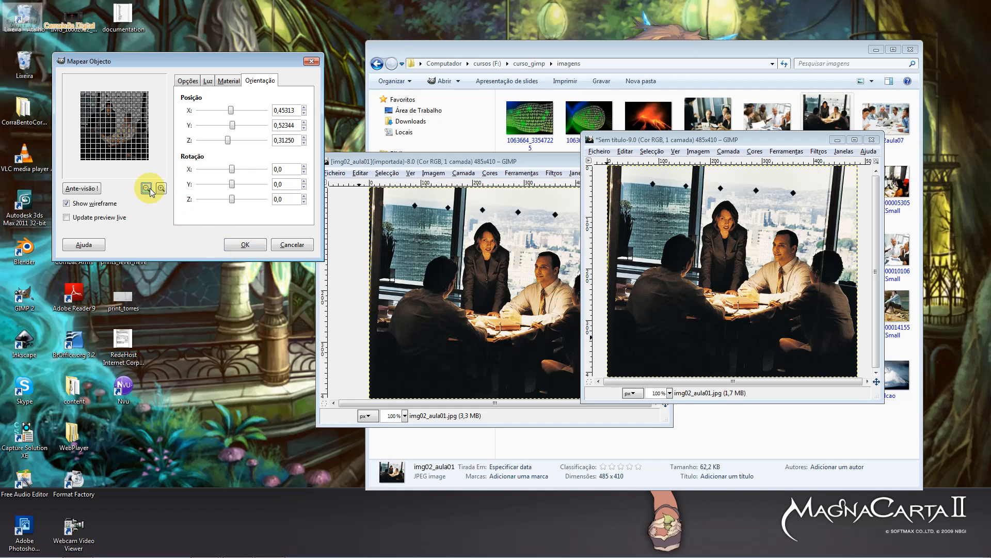
left_click(161, 190)
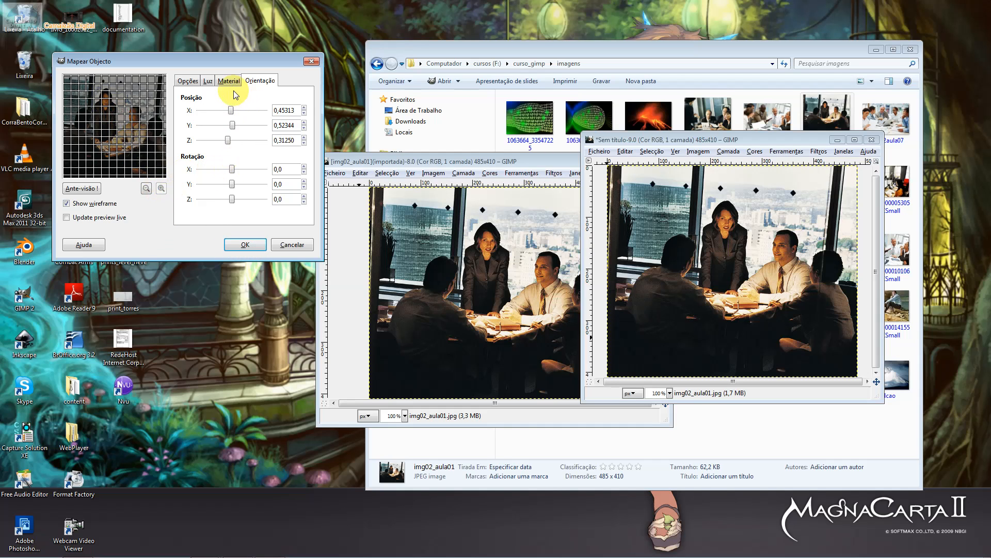
- Move the filter dialog nearer the photos and set the directional light's colour to white, ffffff
left_click(208, 81)
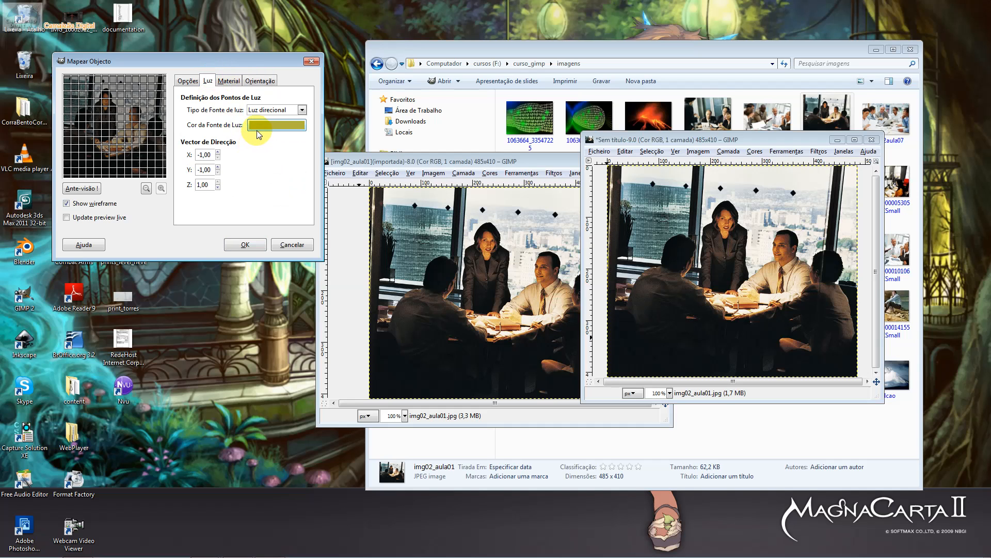
left_click_drag(236, 61, 446, 213)
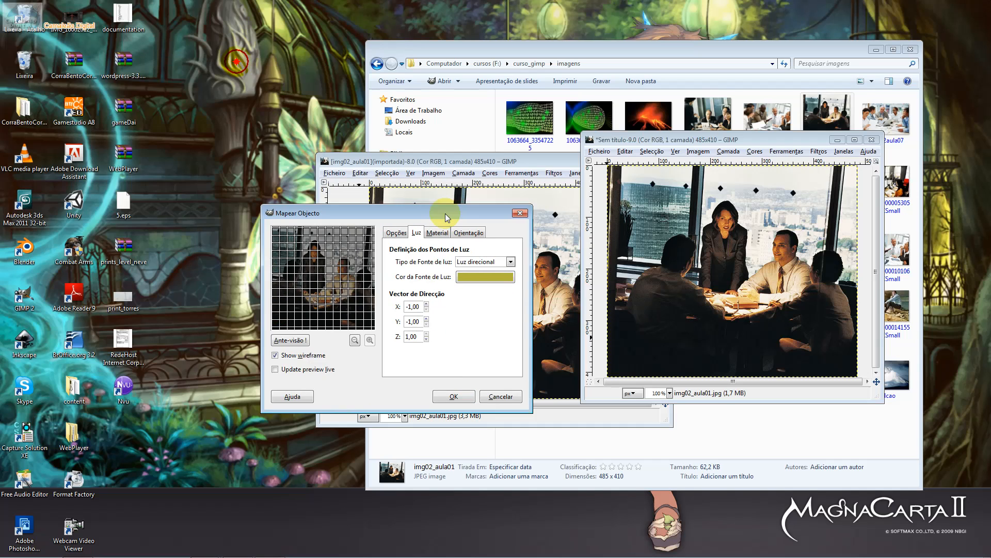
left_click(466, 282)
left_click_drag(148, 155, 159, 184)
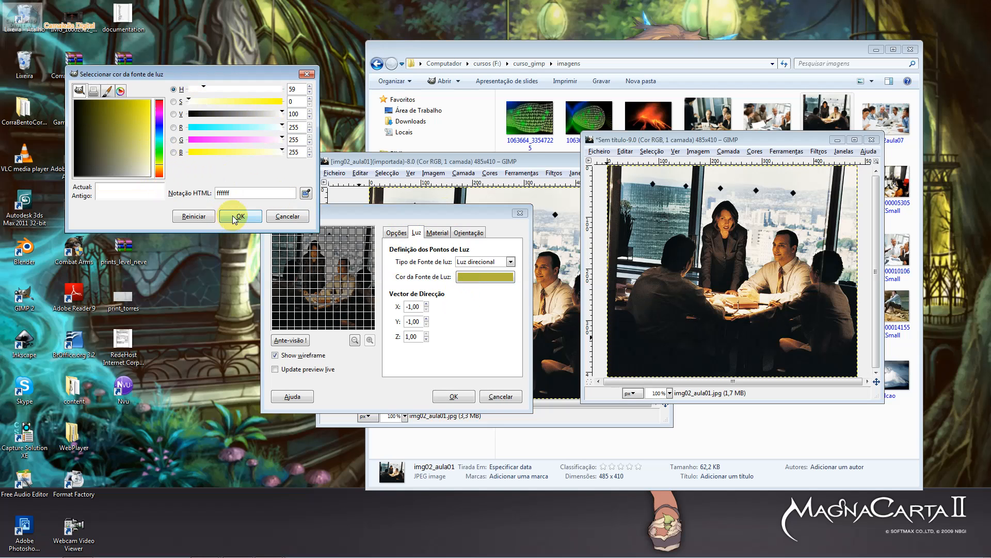
left_click(231, 218)
- Refresh the filter preview and try its zoom, wireframe and live update options
left_click(367, 340)
left_click(357, 338)
left_click(369, 338)
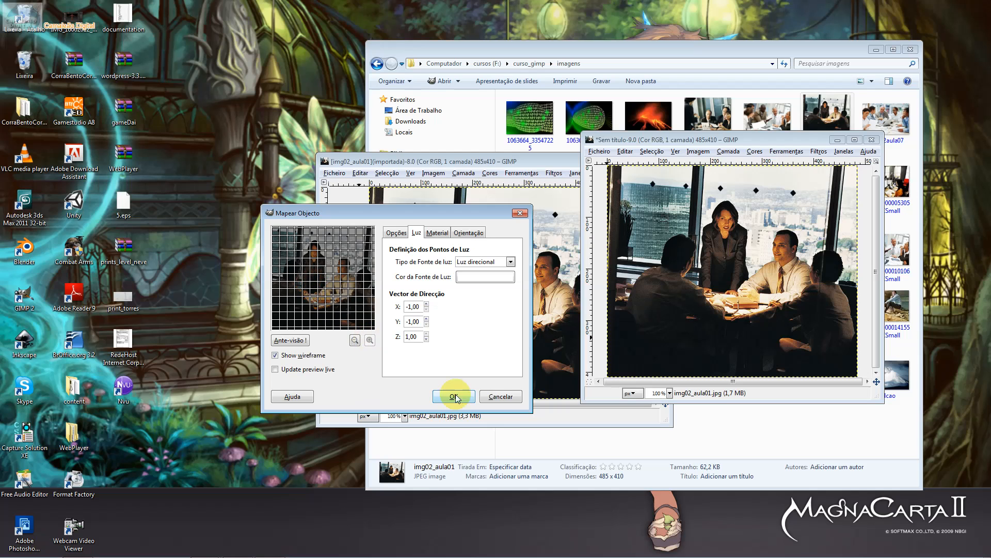
left_click(290, 339)
left_click(294, 353)
left_click(293, 353)
left_click(317, 369)
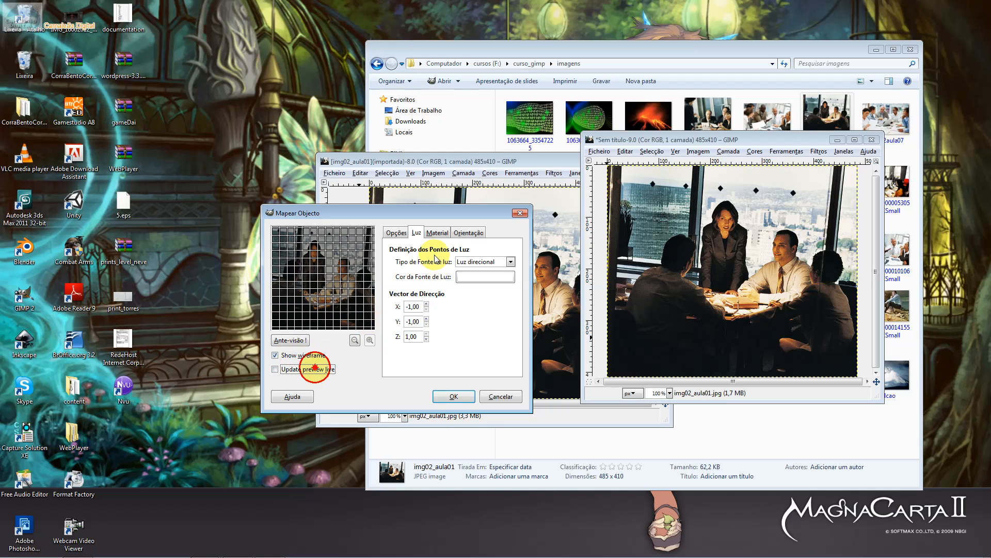
- Review the material and general options, apply the plane mapping to the duplicated photo and undo it
left_click(438, 232)
left_click(395, 232)
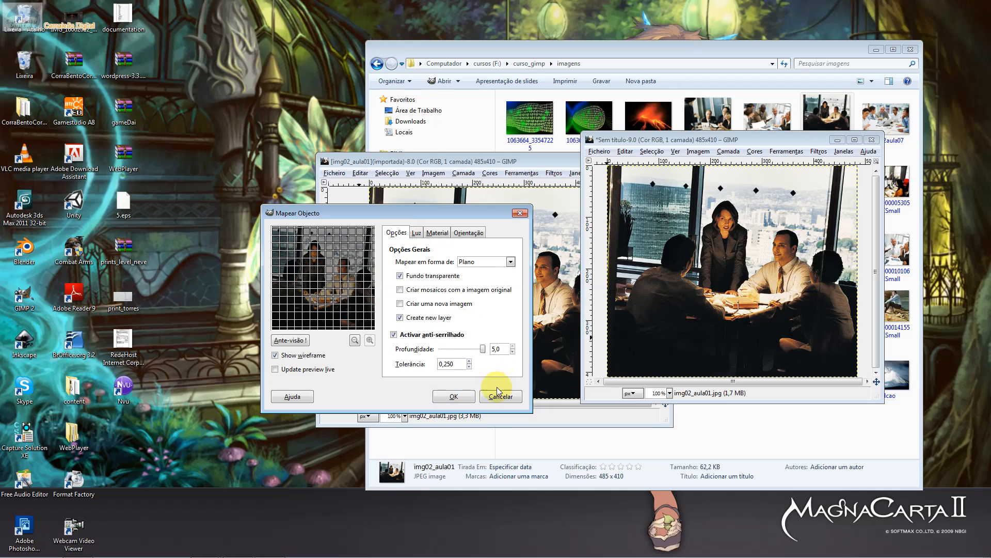
left_click(454, 396)
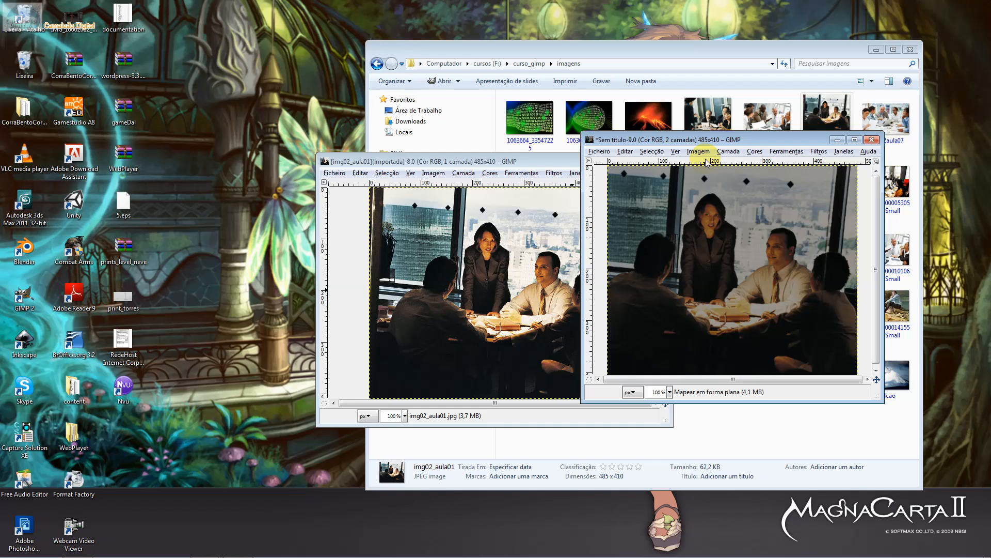
- Reopen Mapear Objecto for the duplicated photo and set the light direction vector's X and Y to 1,00
left_click(818, 152)
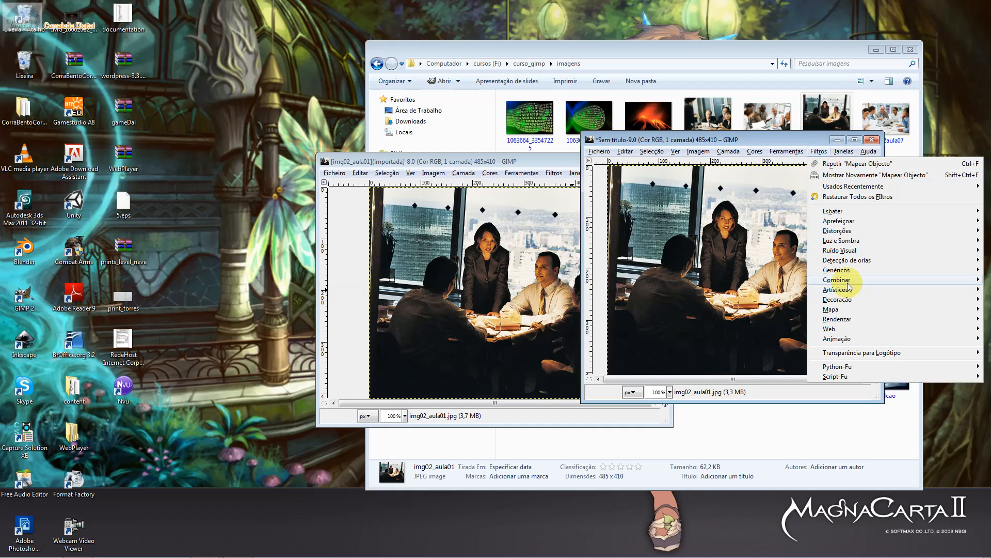
mouse_move(881, 307)
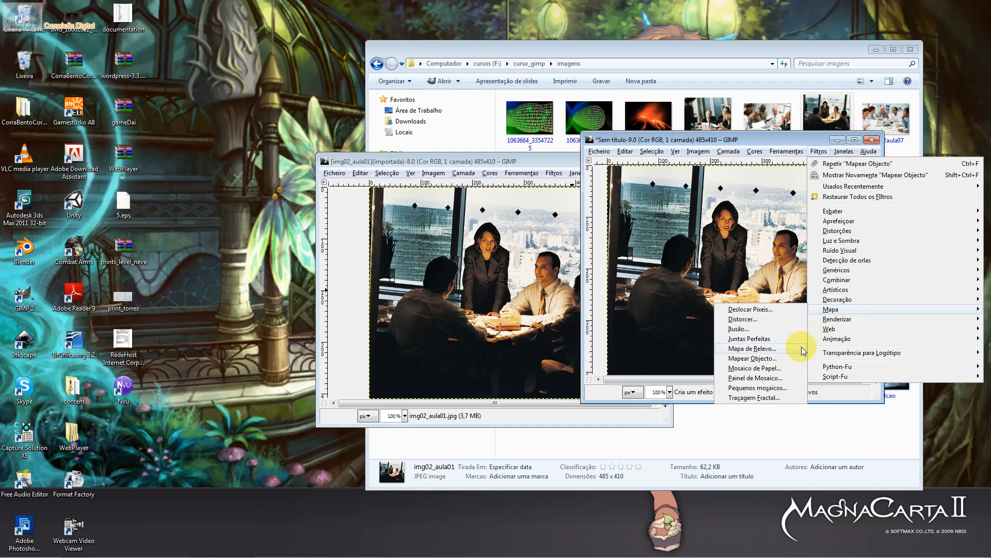
left_click(796, 358)
left_click(234, 106)
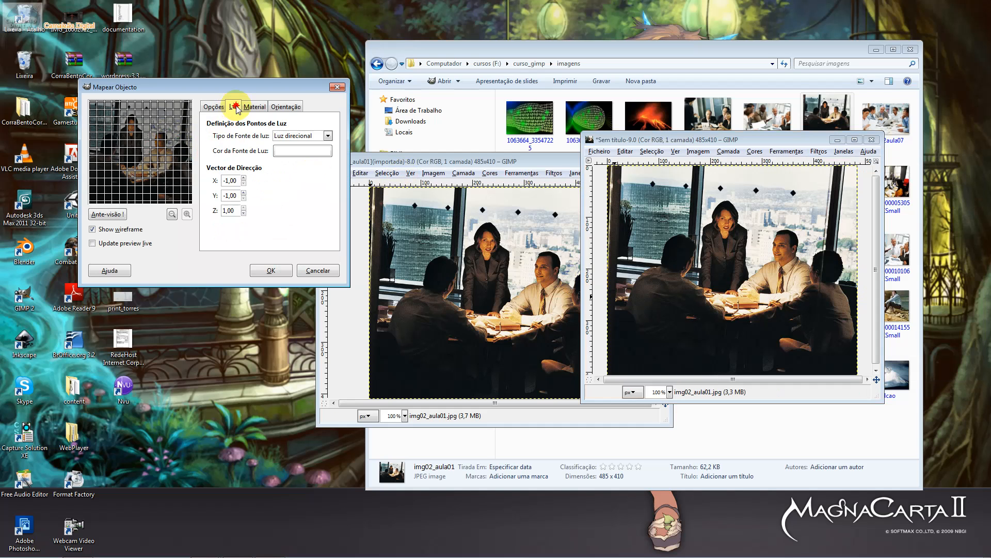
triple_click(236, 178)
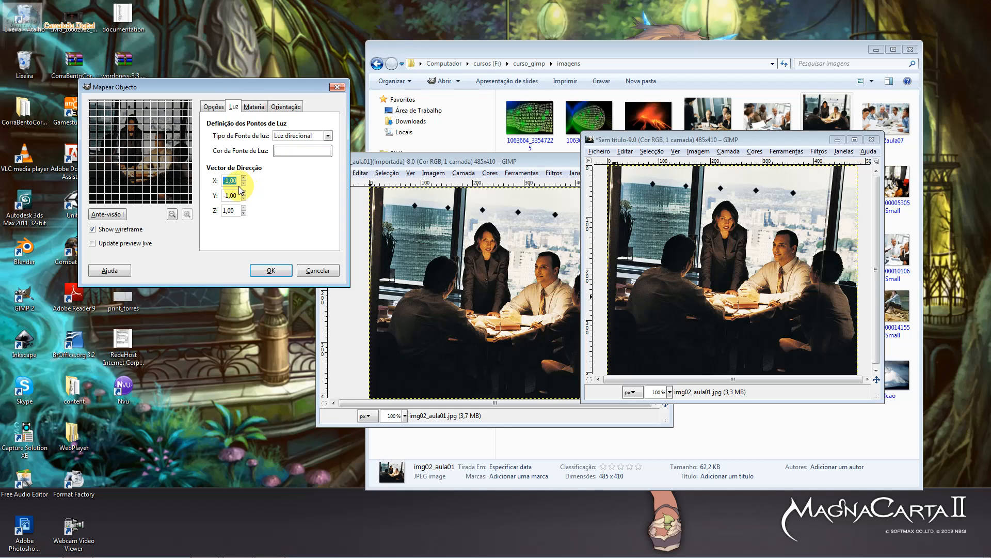
triple_click(236, 194)
type("2")
left_click(232, 208)
- Change the light source type to Ponto de Luz, apply the mapping and undo it
left_click(299, 138)
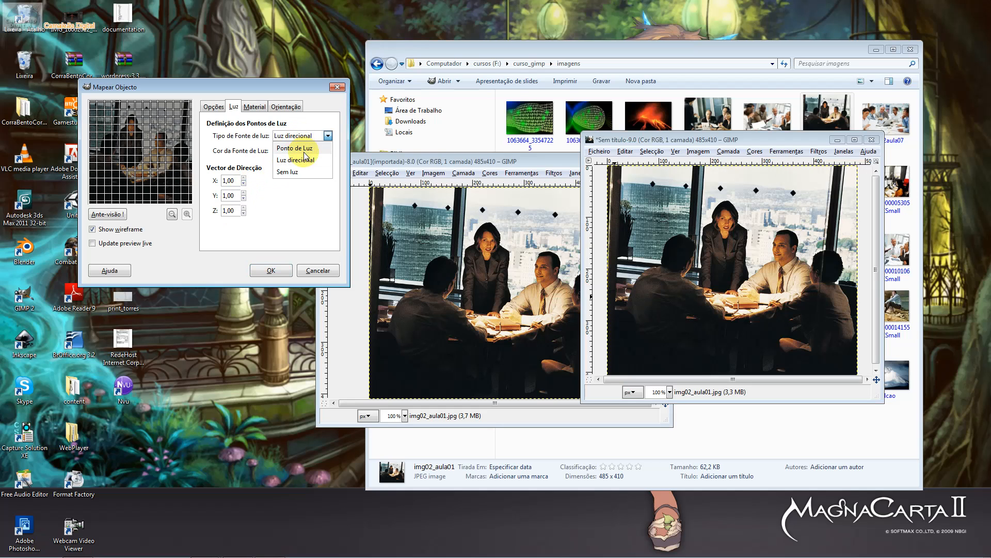
left_click(303, 153)
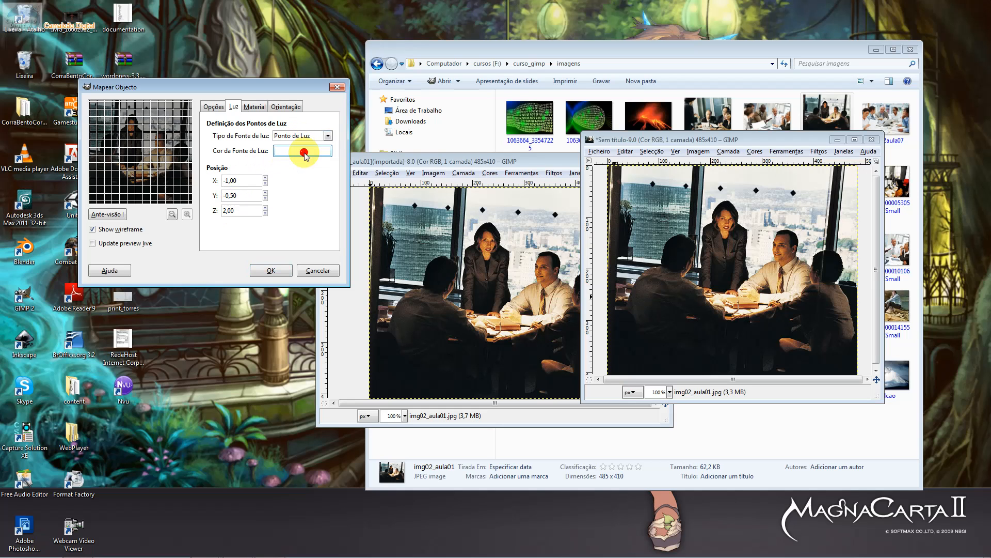
left_click(279, 269)
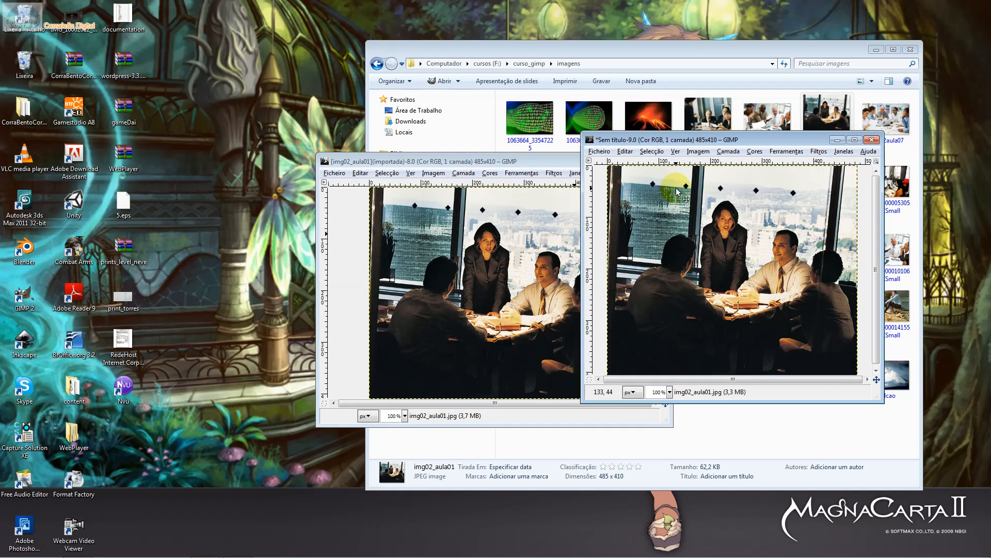
- Reopen Mapear Objecto for the duplicated photo and set the object's X position to 0,55312
left_click(821, 157)
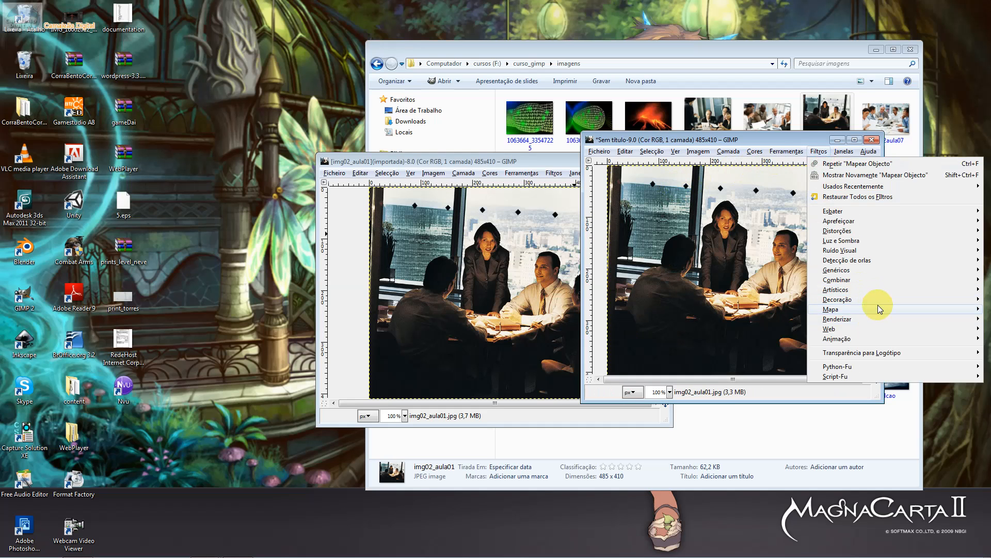
mouse_move(878, 307)
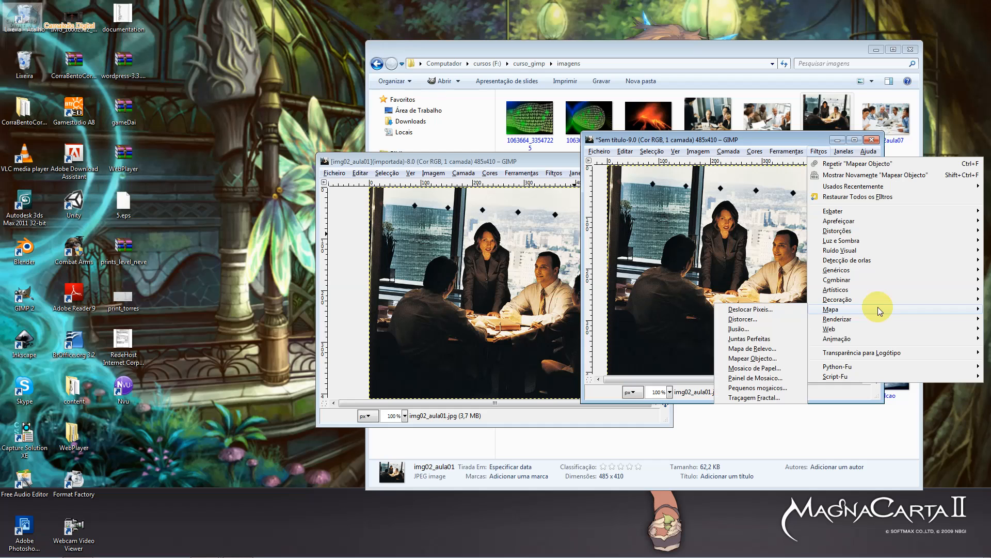
left_click(762, 361)
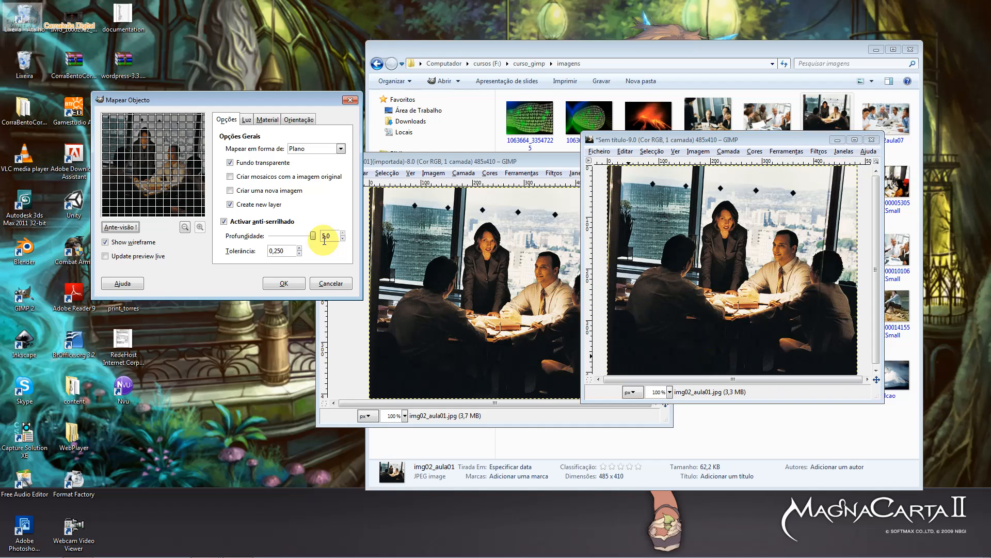
left_click(286, 112)
left_click(275, 149)
left_click(268, 149)
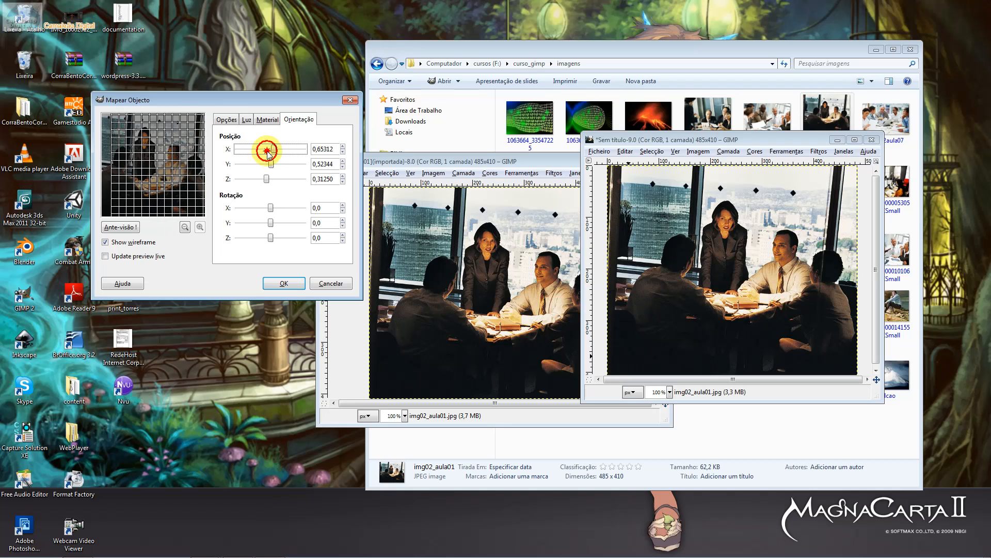
left_click(268, 151)
left_click(185, 226)
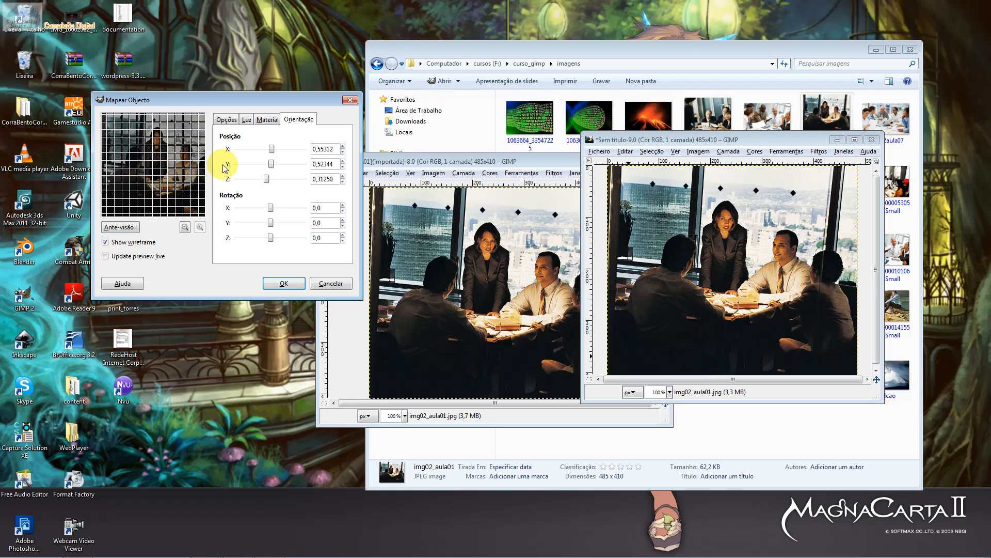
- Set the material's ambient intensity to 3, its diffuse intensity to 1 and its diffuse reflectivity to 1
left_click(267, 119)
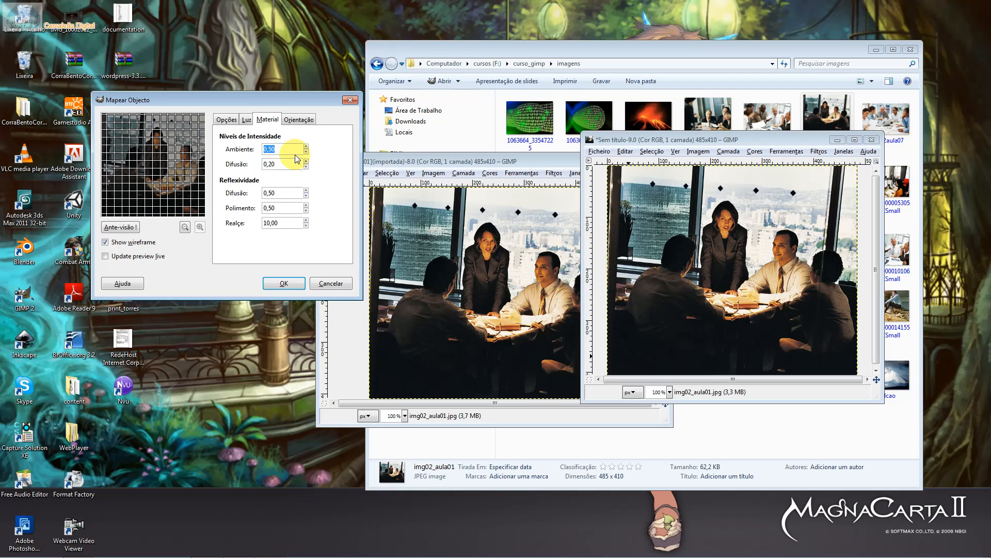
type("3")
left_click(288, 164)
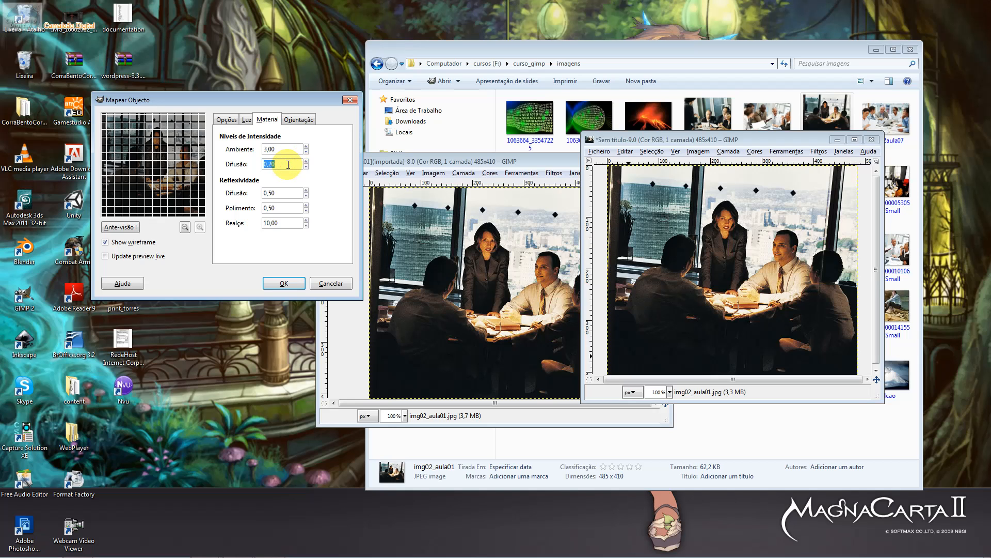
type("1")
left_click(280, 192)
type("1")
- Enable Criar uma nova imagem and apply the plane mapping to produce a separate image
left_click(226, 119)
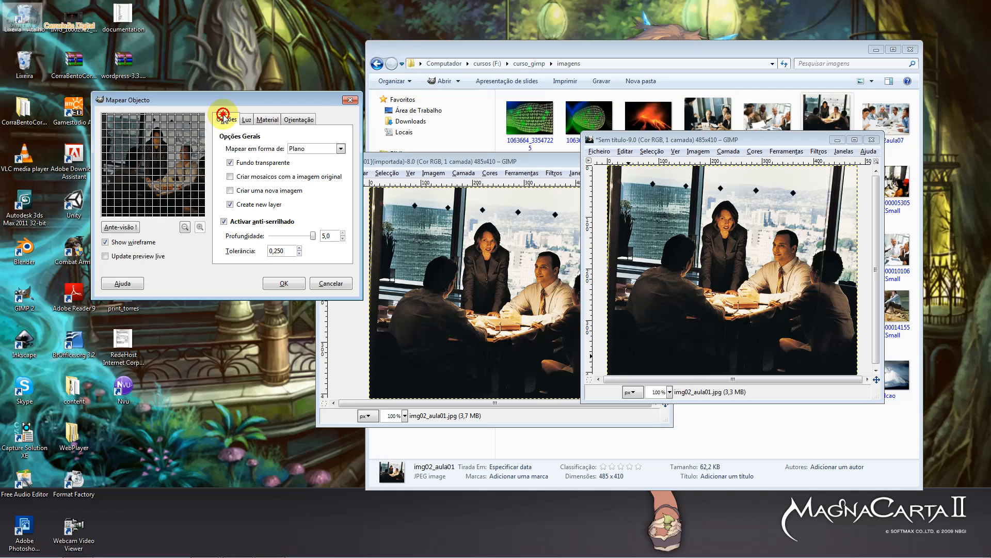
left_click(262, 190)
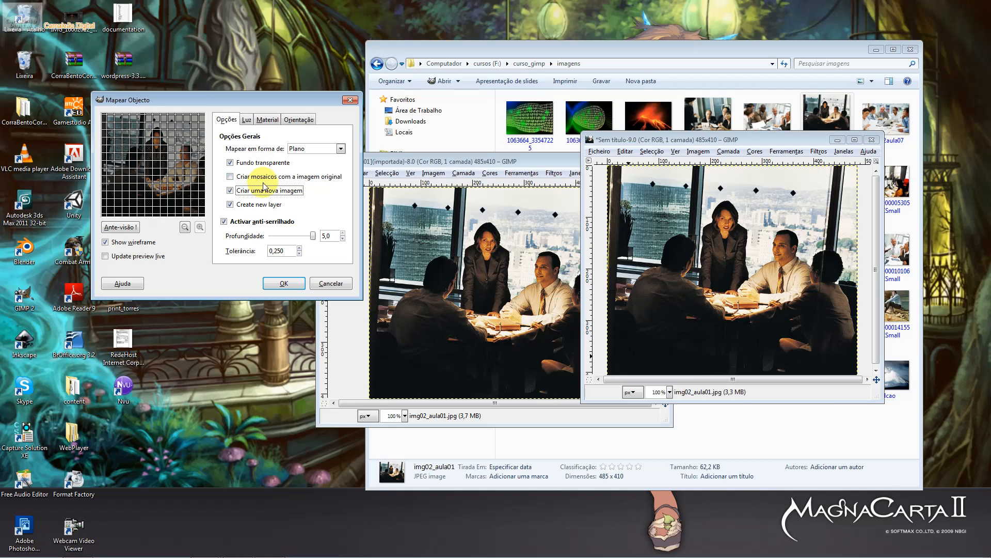
left_click(288, 283)
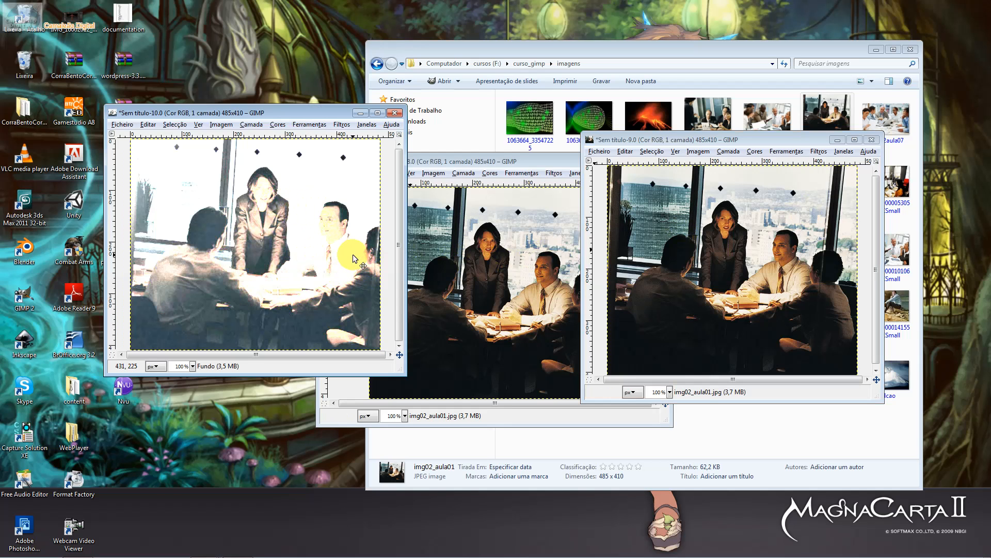
- Maximize the newly generated image and close it without saving
left_click(378, 113)
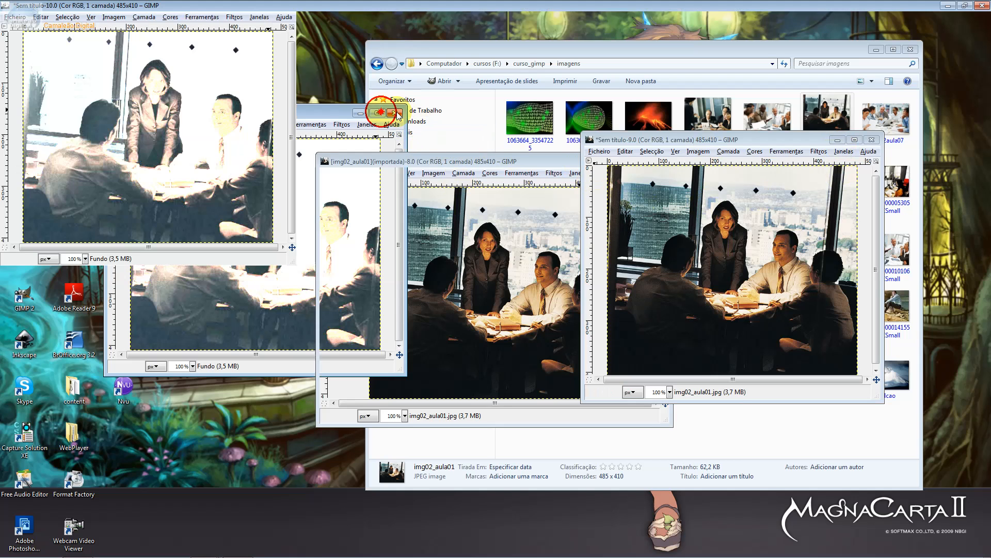
left_click(982, 5)
left_click(509, 325)
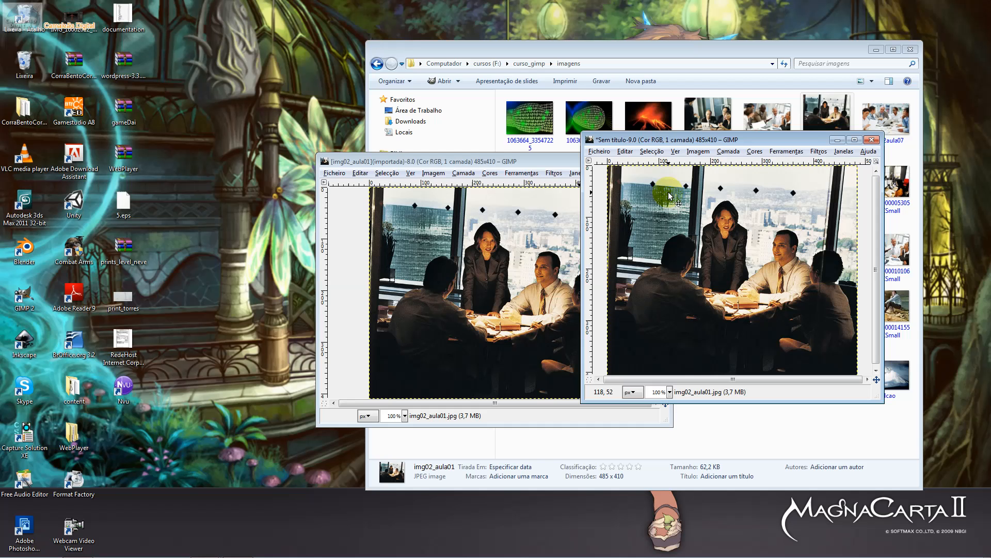
- Reopen Mapear Objecto for the duplicated photo and look through its options, light, orientation and material settings
left_click(818, 151)
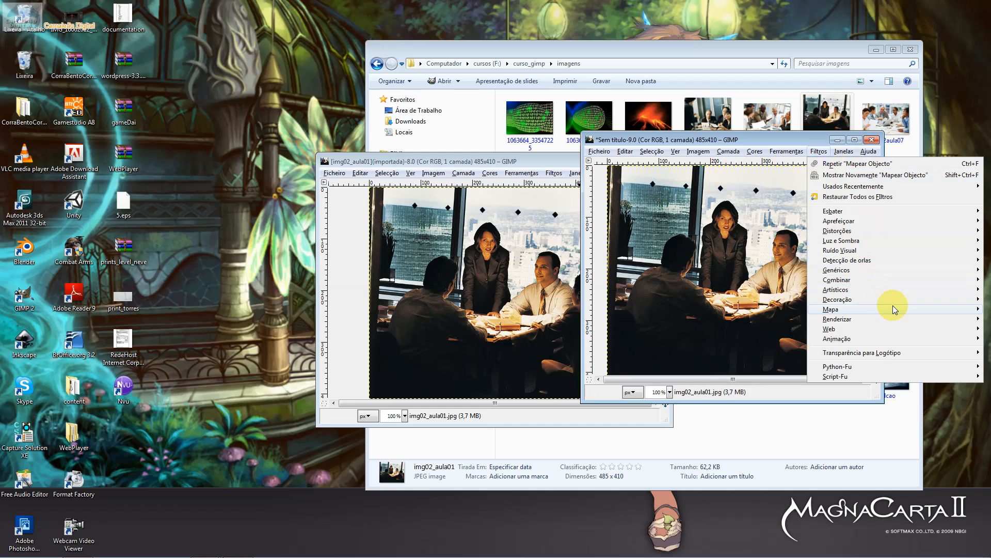
mouse_move(895, 308)
left_click(759, 369)
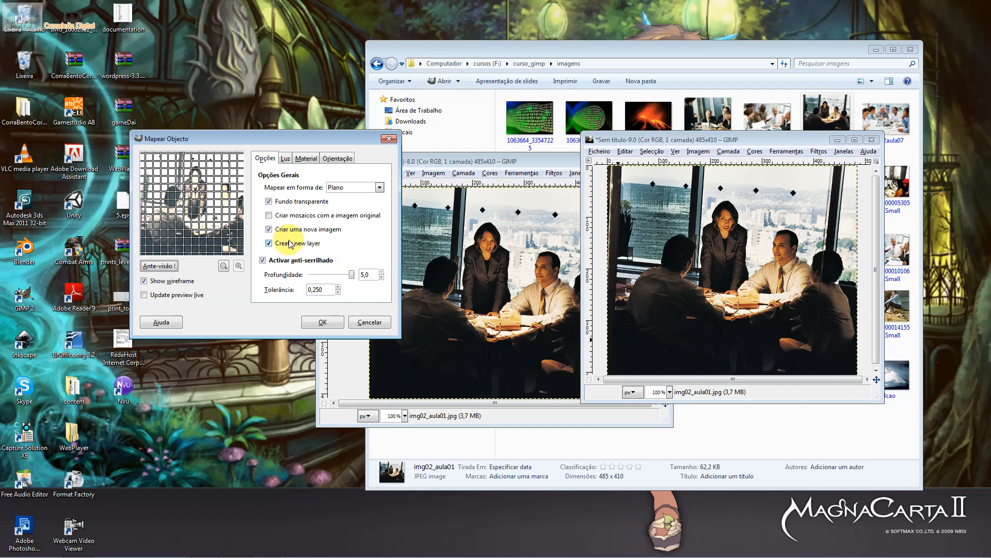
left_click(333, 154)
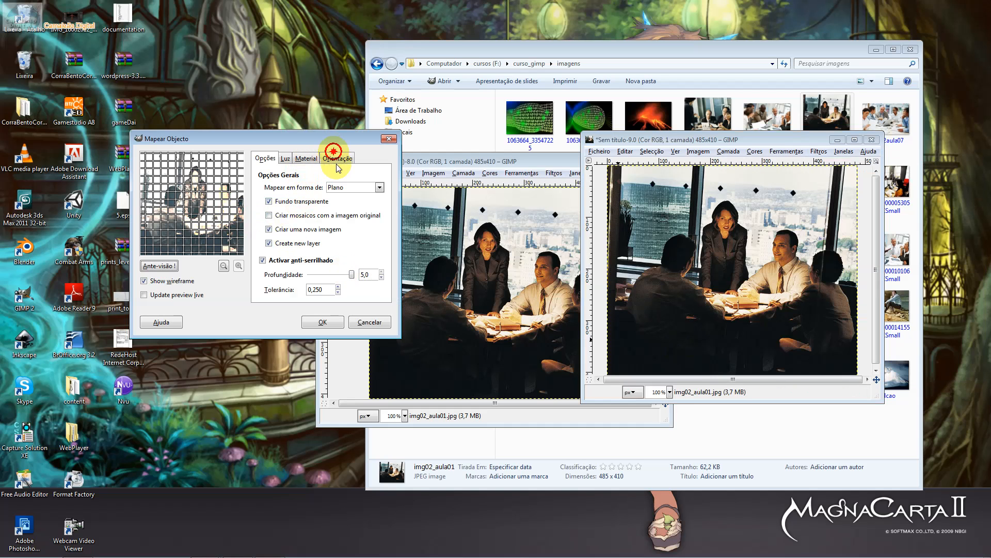
left_click(284, 158)
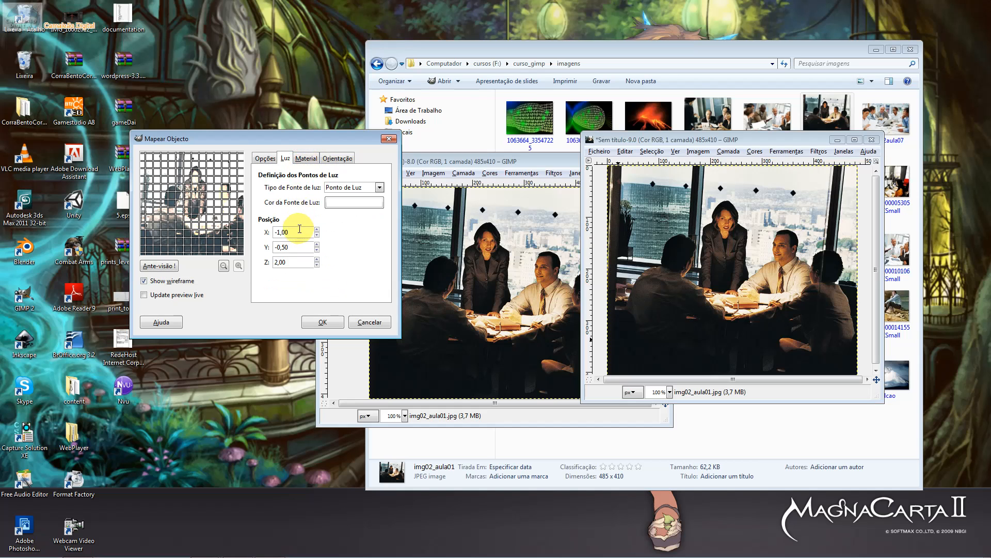
left_click(331, 159)
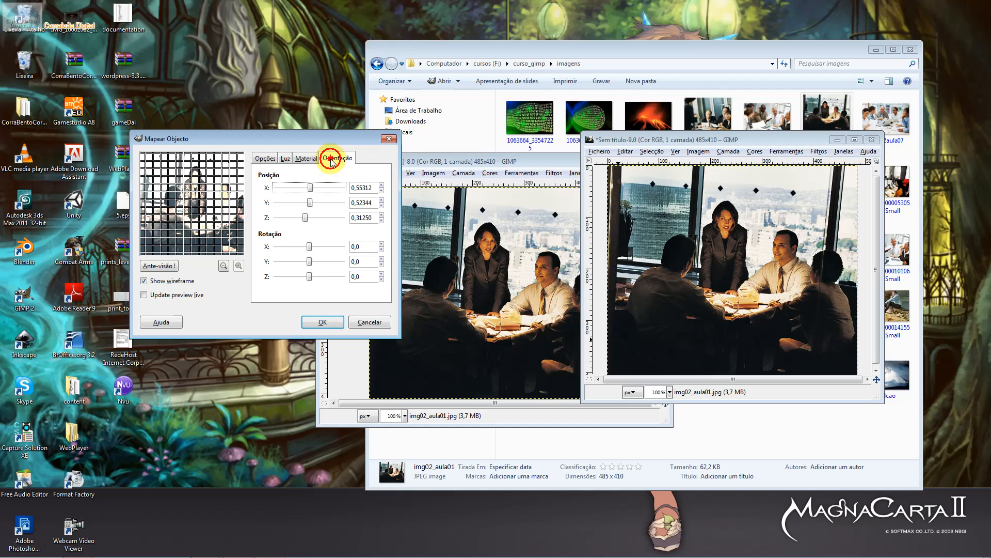
left_click(313, 160)
- Set the material's ambient intensity to 1, its diffuse intensity to 0,60 and its diffuse reflectivity to 0,50
left_click(321, 190)
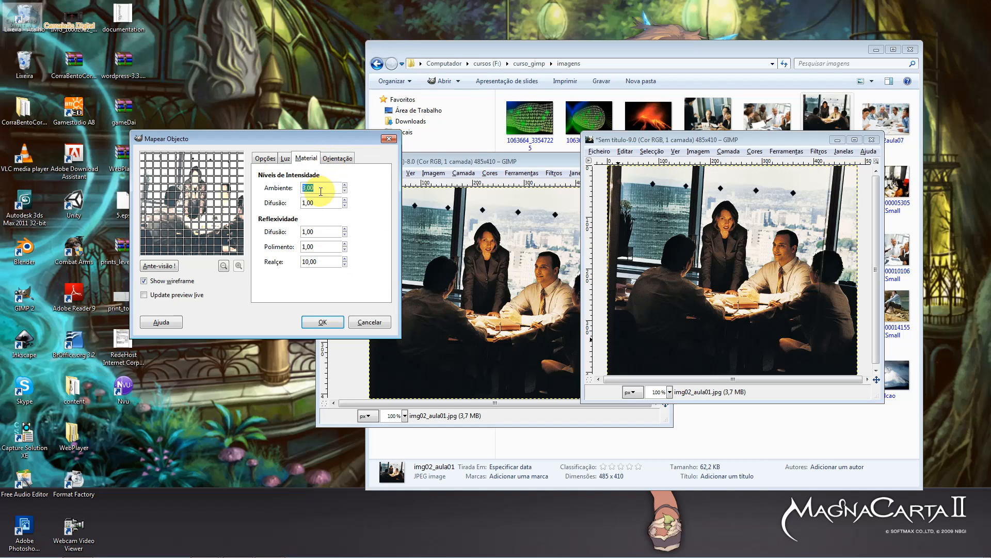
double_click(320, 190)
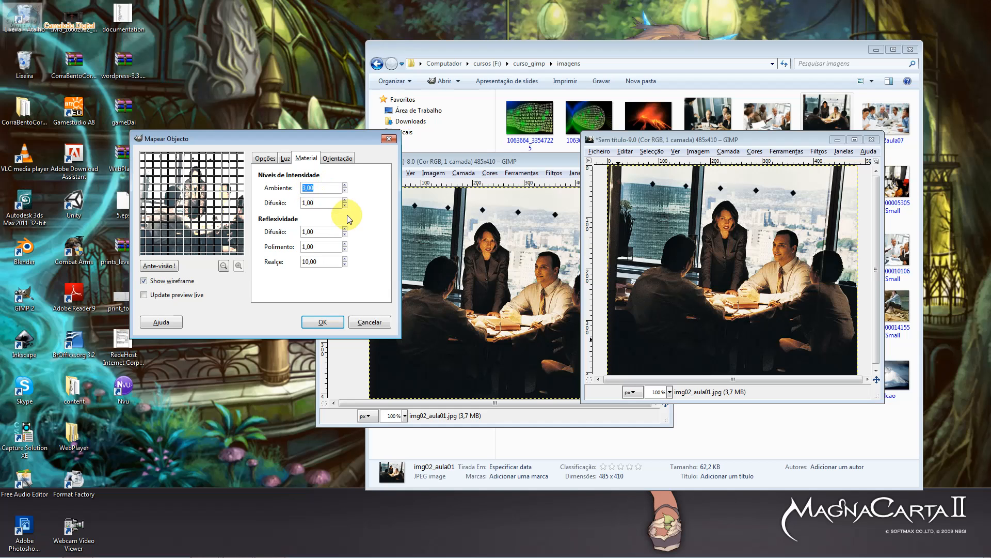
type("1")
left_click_drag(329, 205, 249, 198)
type("0")
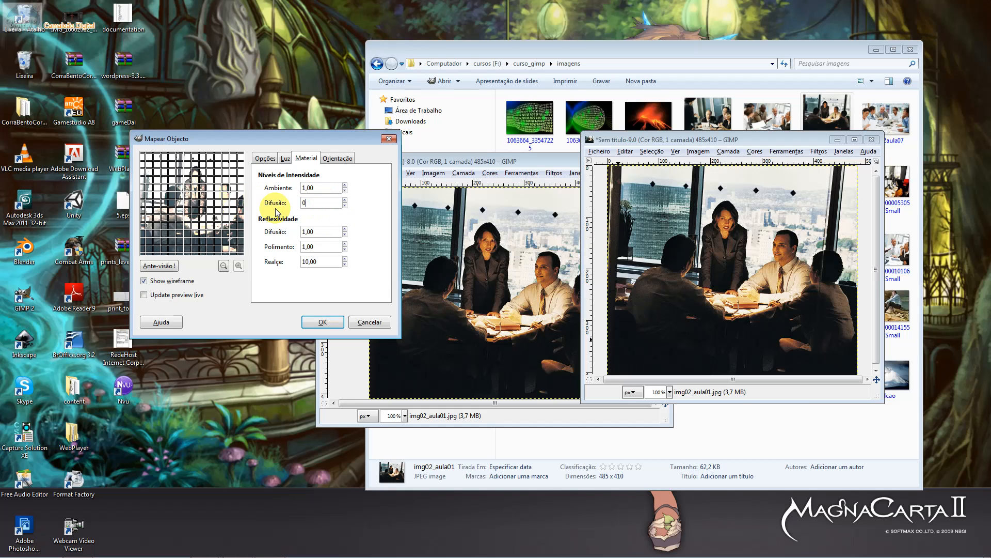
type(",60")
left_click_drag(317, 231, 251, 228)
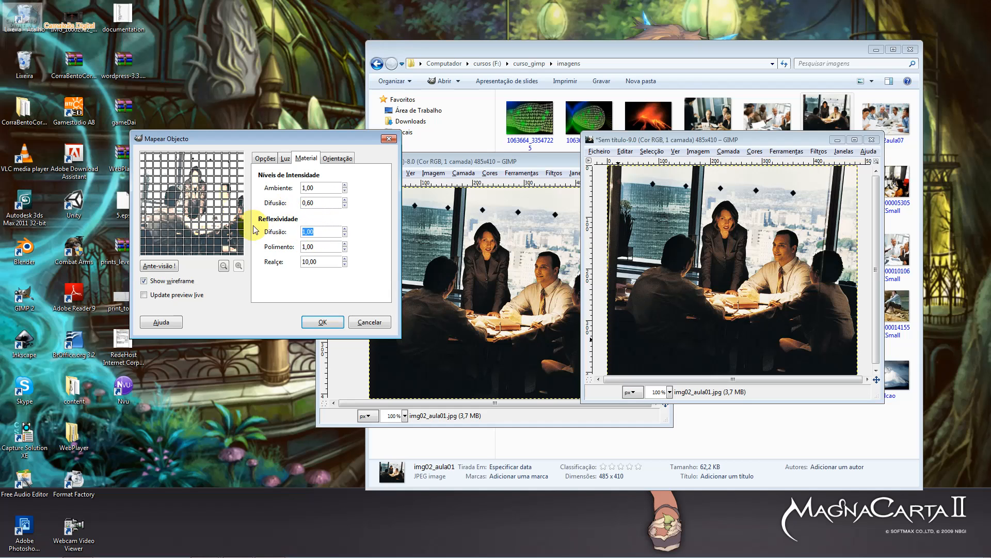
type("0,50")
- Apply the plane mapping to generate a new image and place its window between the original and the duplicate for comparison
left_click(324, 322)
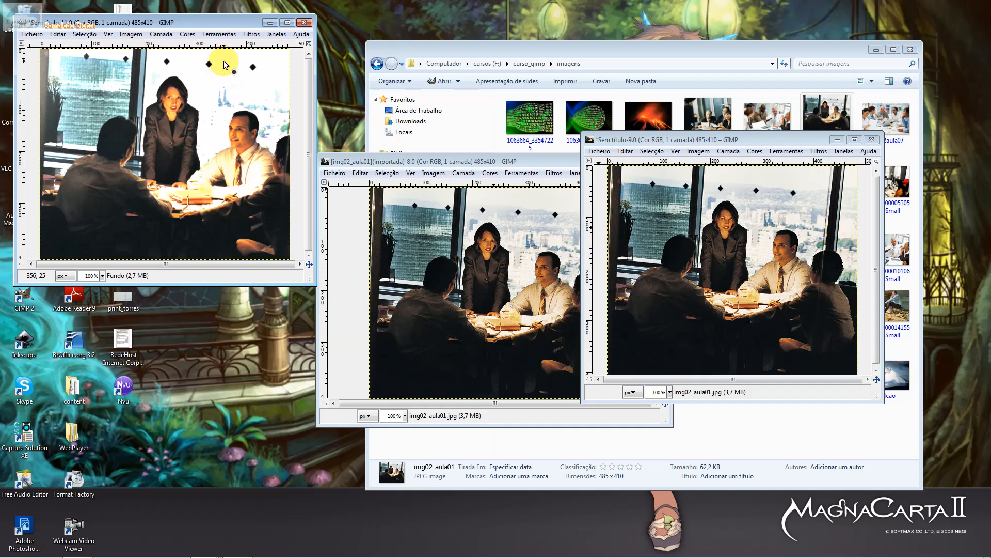
left_click_drag(221, 24, 542, 145)
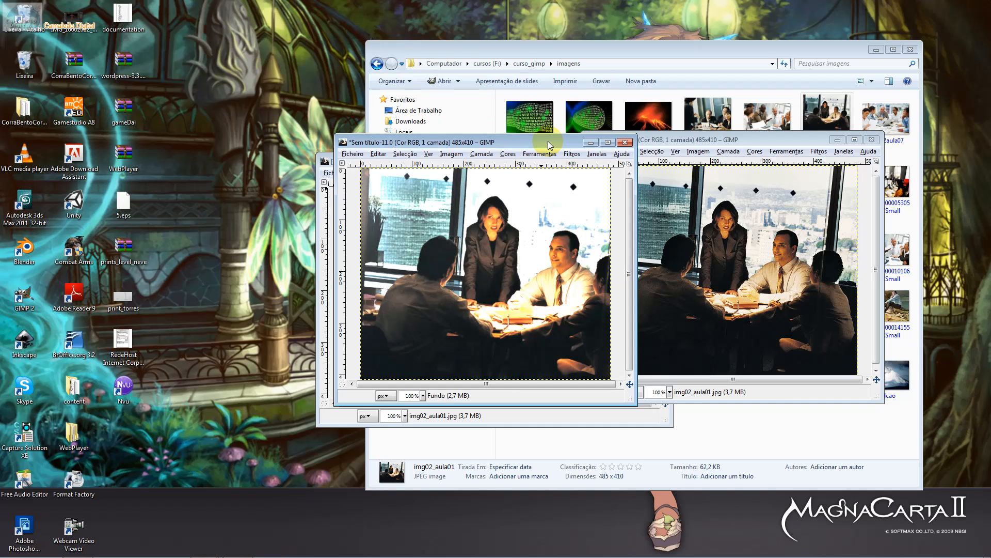
left_click_drag(548, 141, 595, 154)
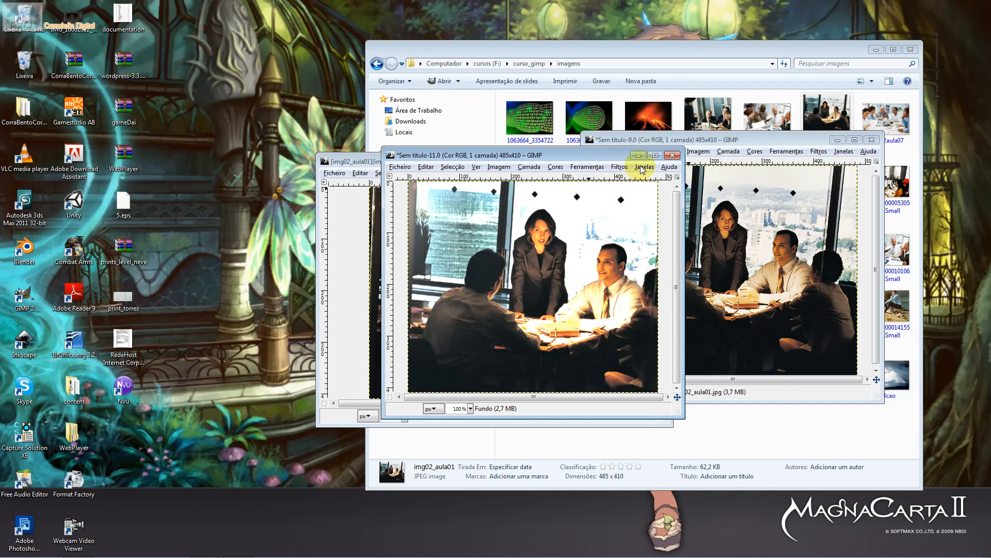
left_click(618, 168)
mouse_move(690, 324)
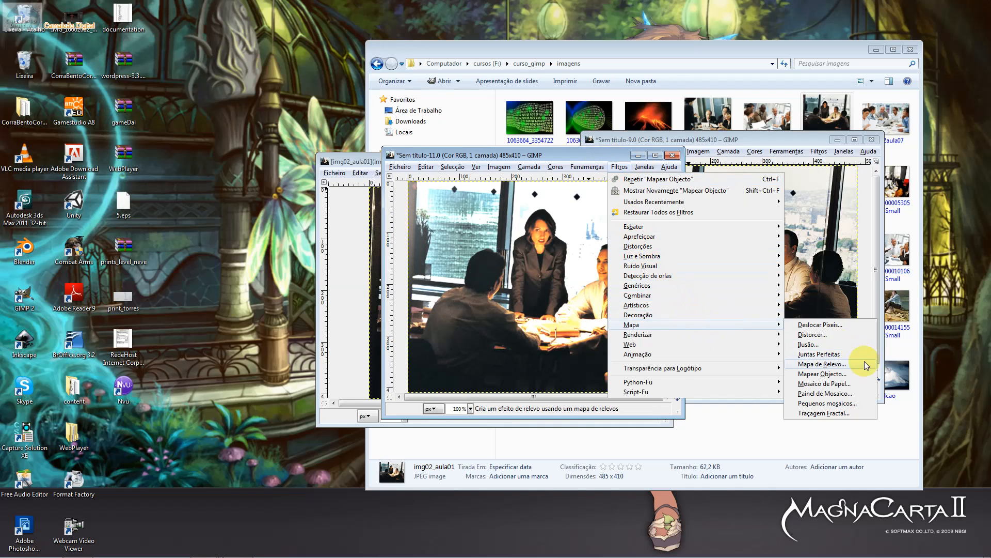
left_click(864, 377)
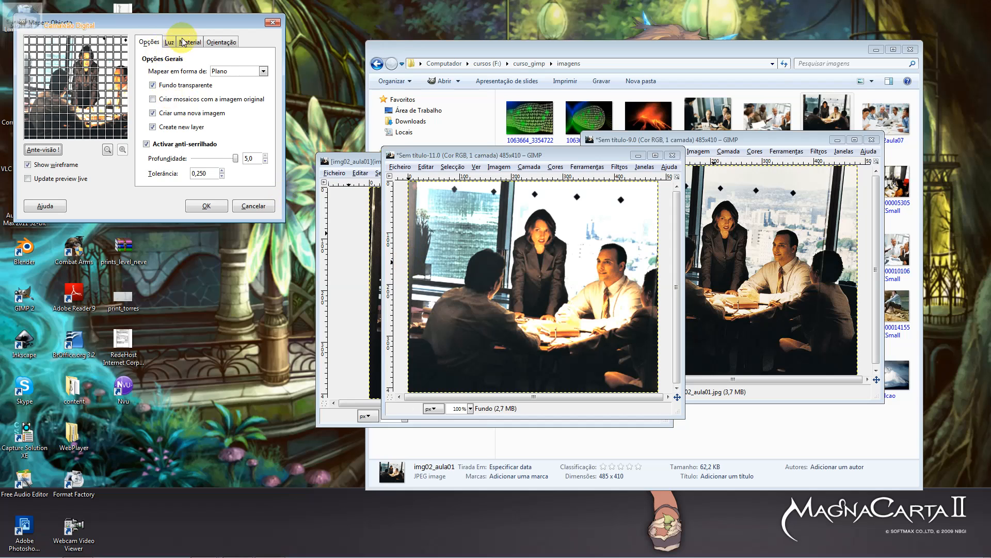
left_click(200, 42)
double_click(209, 87)
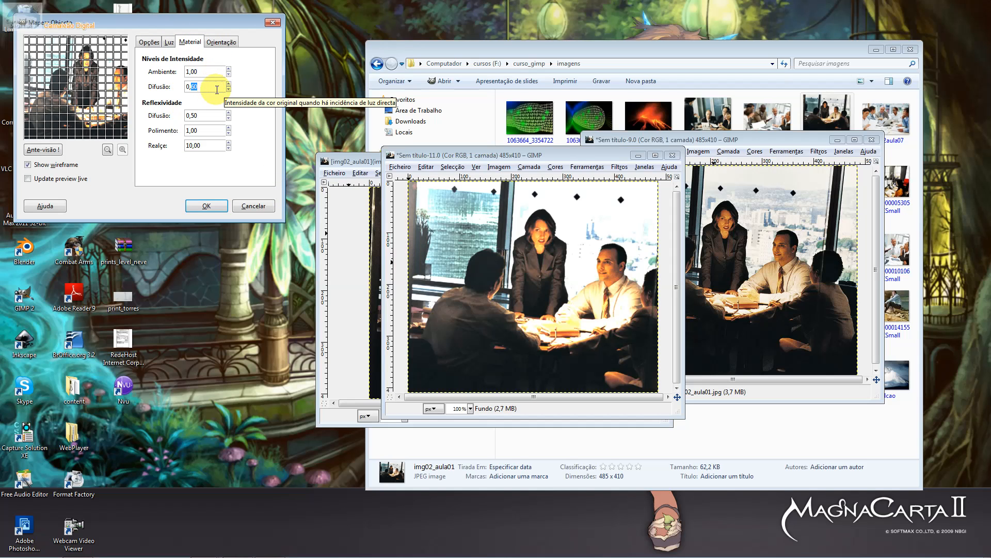
left_click(253, 205)
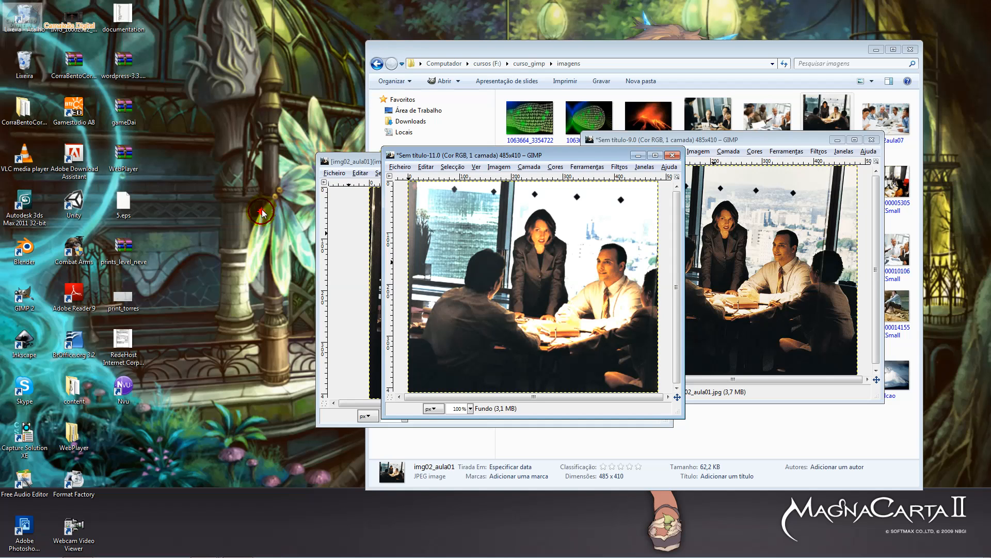
- Close the newly generated image and the duplicated photo without saving either one
left_click(673, 155)
left_click(530, 327)
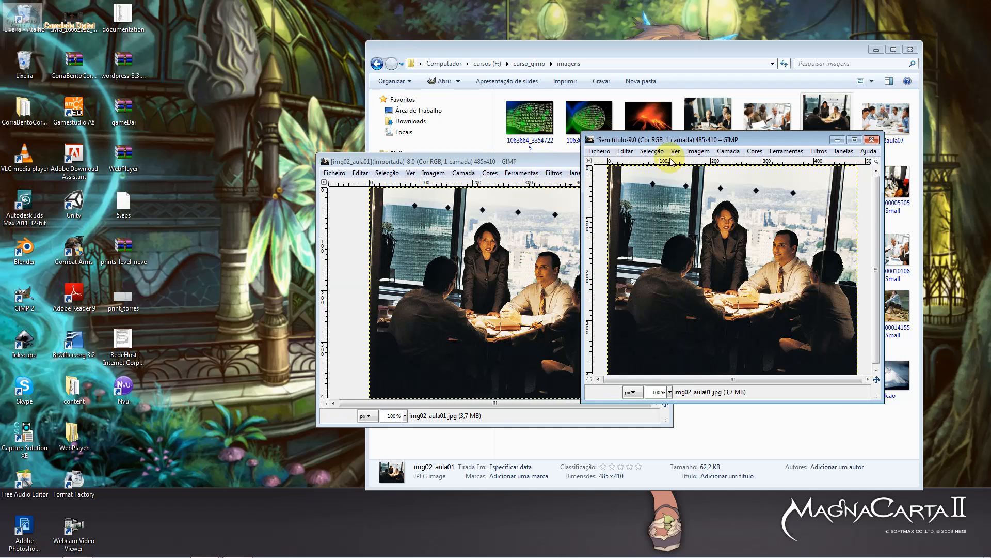
left_click(871, 140)
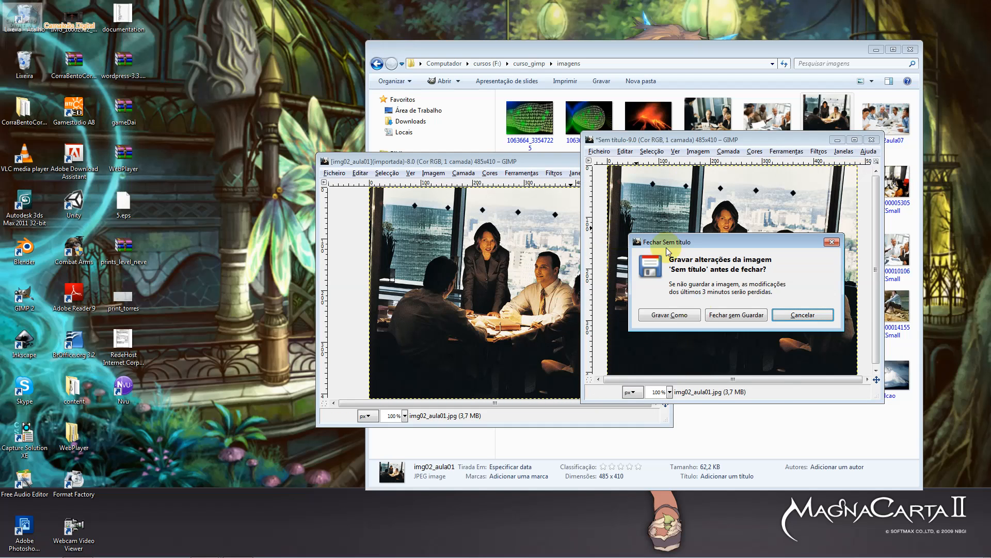
left_click(702, 315)
- Try the Explorador Fractal filter with the Mandelbrot type on the img02_aula01 photo and undo the effect
left_click(549, 177)
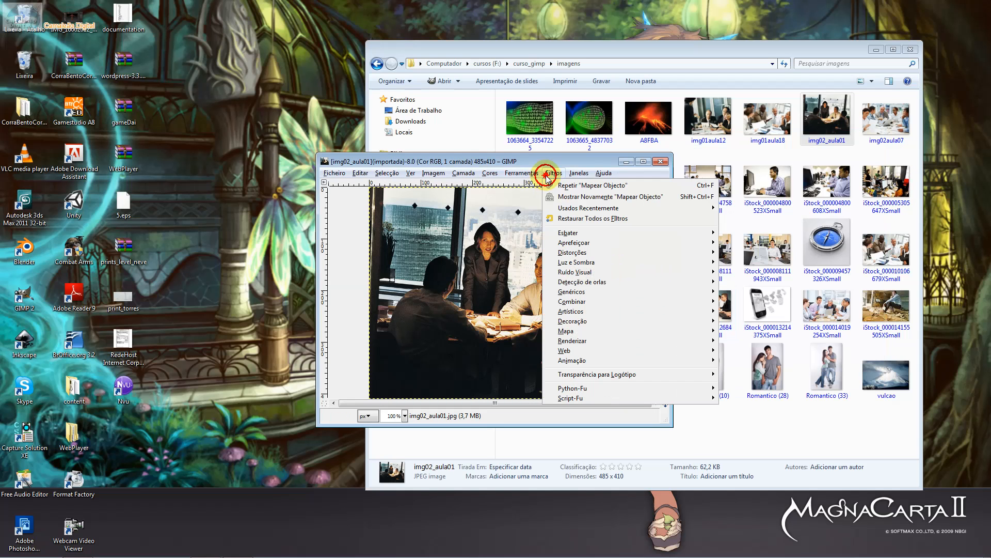
mouse_move(613, 320)
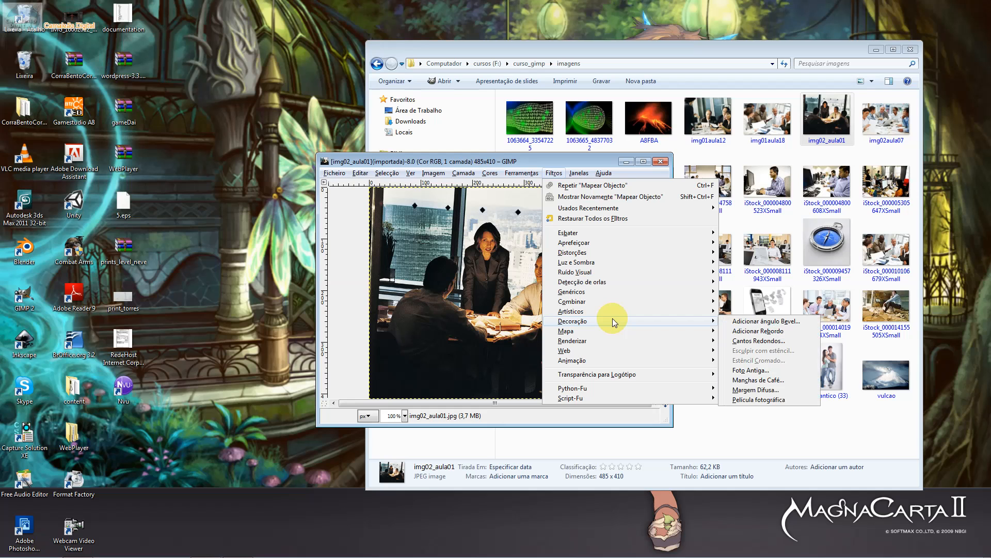
mouse_move(617, 341)
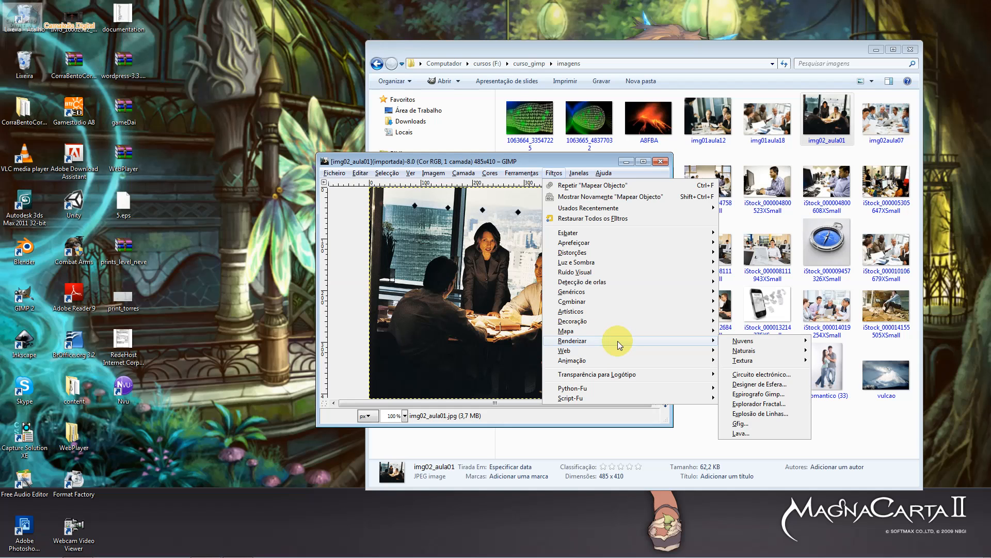
left_click(759, 403)
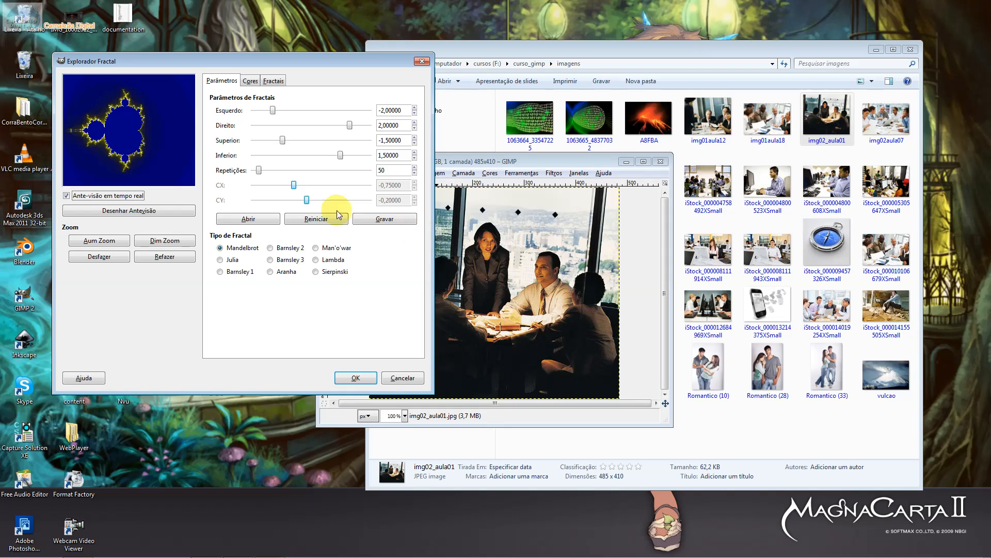
left_click(353, 378)
key("ctrl+z")
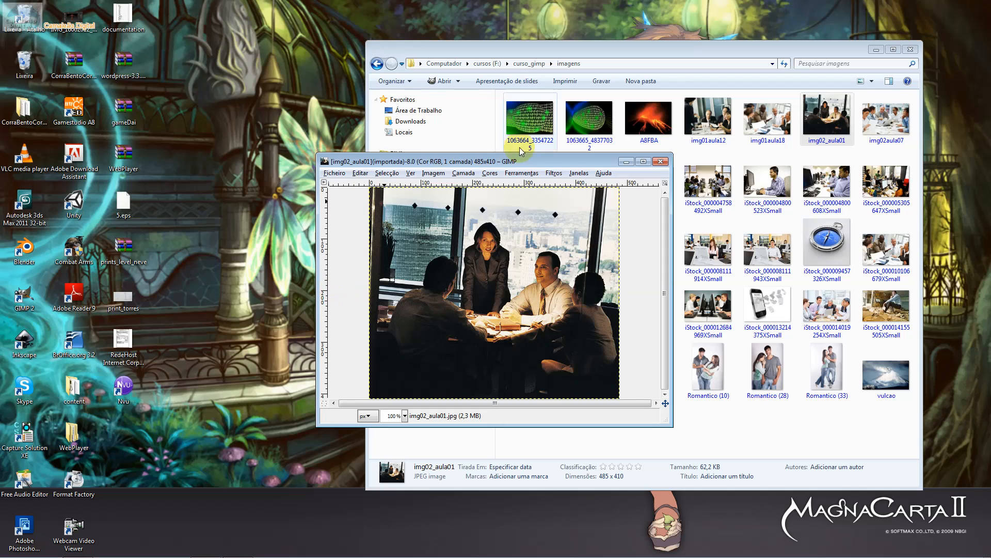
- Try Mosaico de Papel on the photo with an increased tile height and an inverted-image background, and undo it
left_click(554, 173)
mouse_move(606, 330)
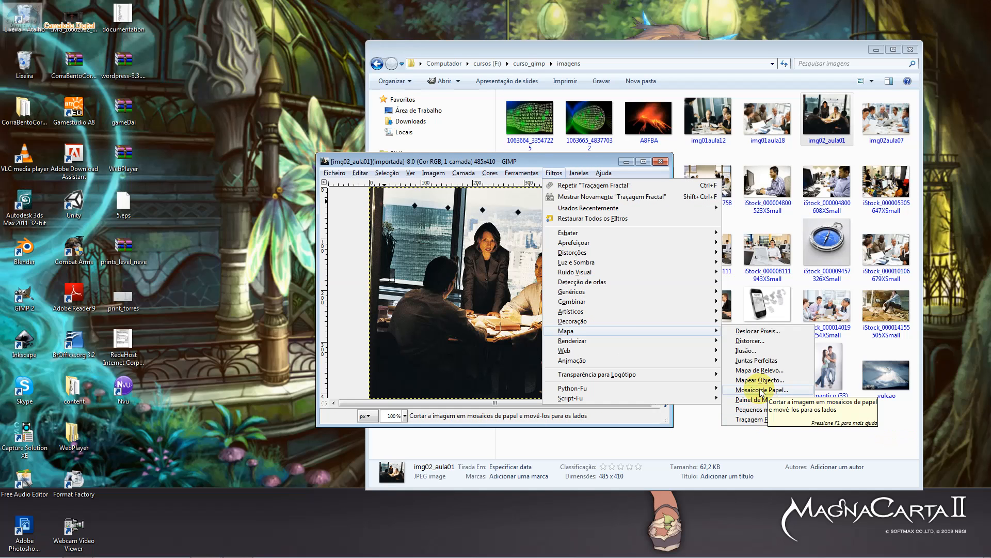
left_click(760, 390)
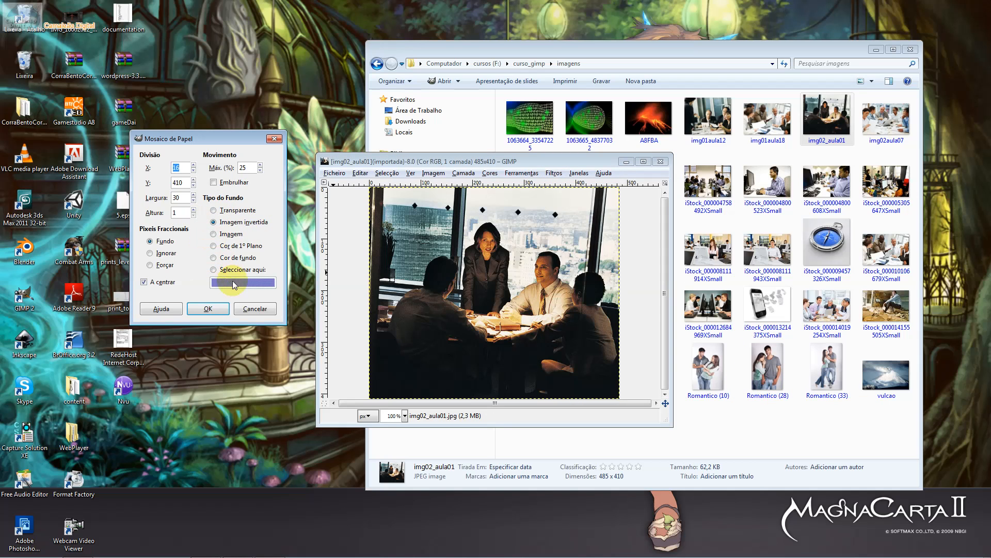
left_click(192, 209)
left_click(192, 209)
left_click(208, 309)
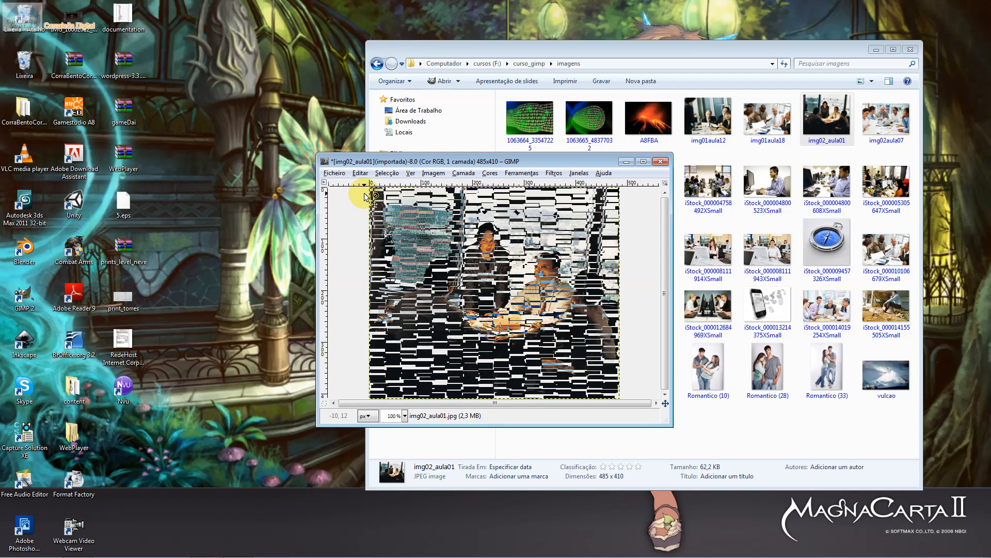
key("ctrl+z")
- Try Pequenos mosaicos on the photo with 2 segments and no flipping
left_click(554, 173)
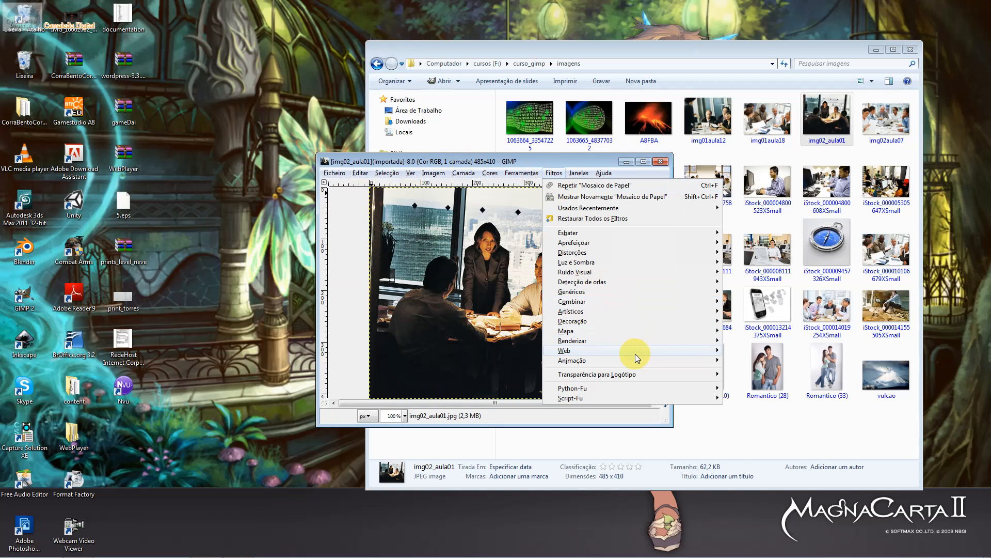
mouse_move(637, 339)
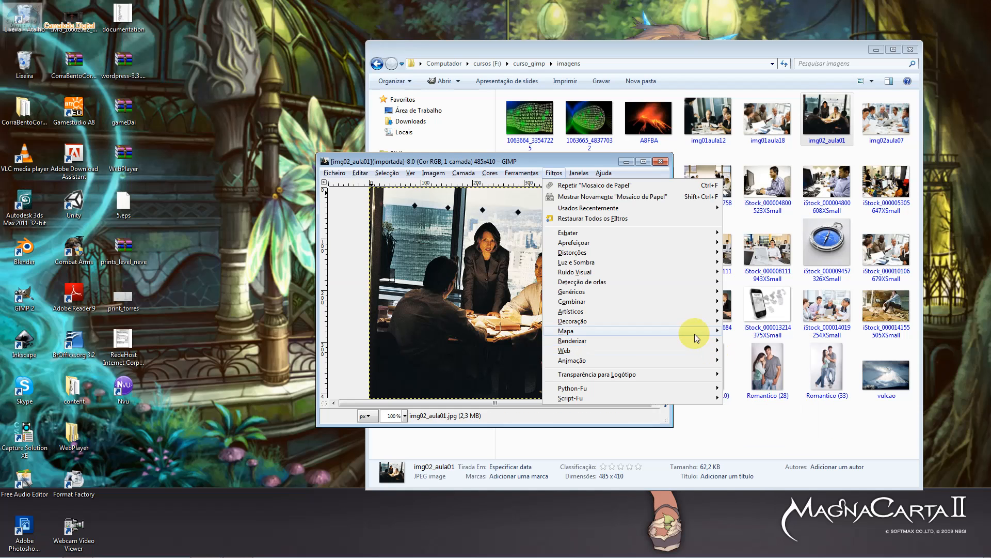
mouse_move(691, 333)
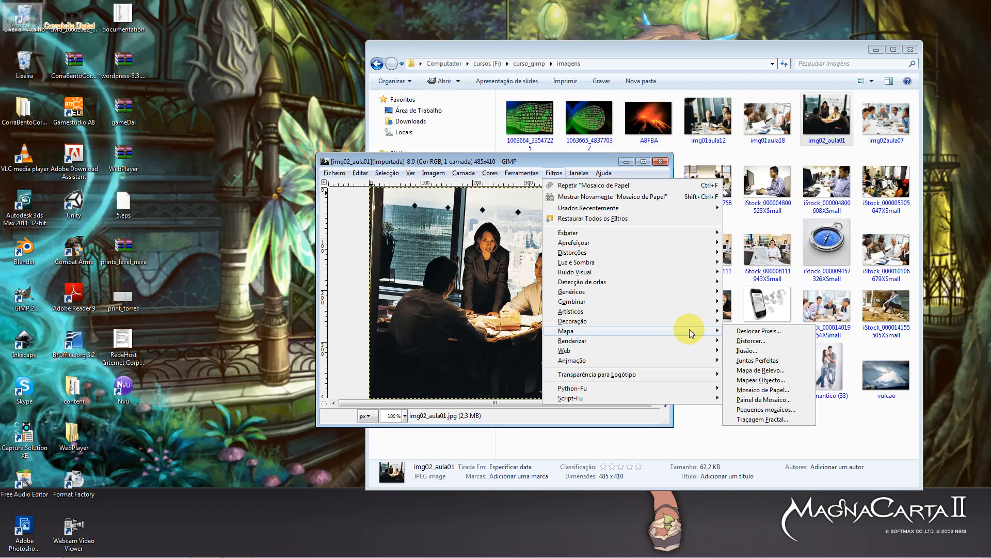
left_click(795, 408)
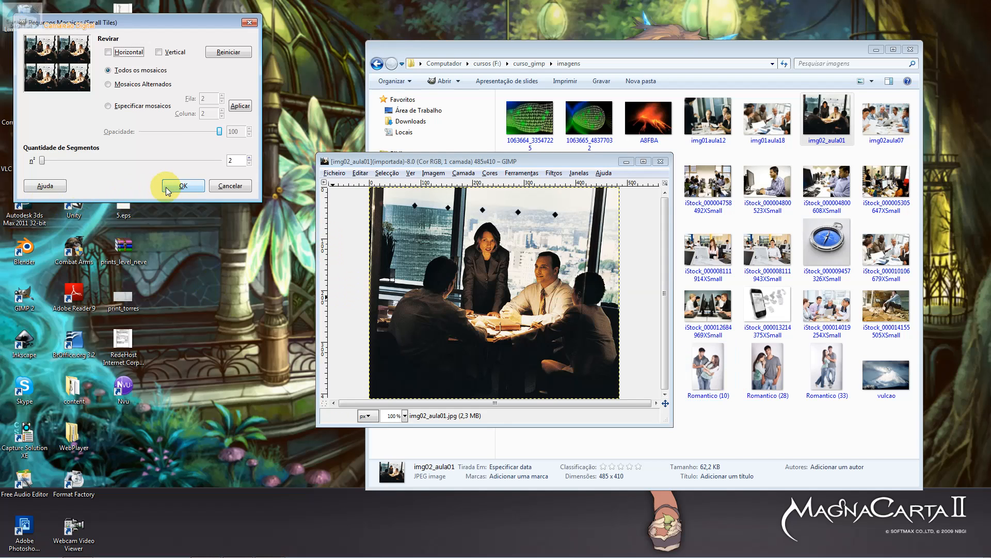
left_click(182, 186)
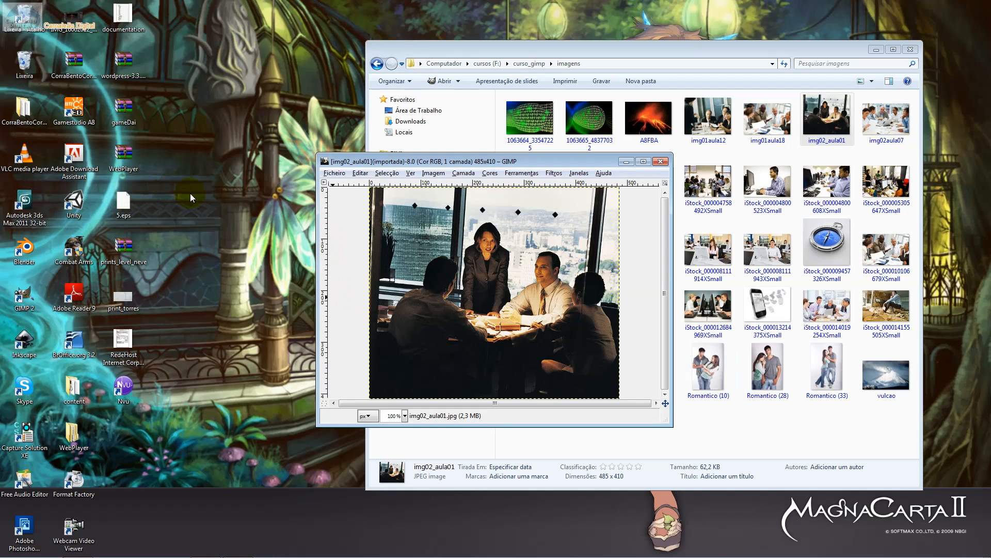
- Reopen Pequenos mosaicos over the photo and enable horizontal and vertical flipping for all tiles
left_click(554, 173)
mouse_move(579, 173)
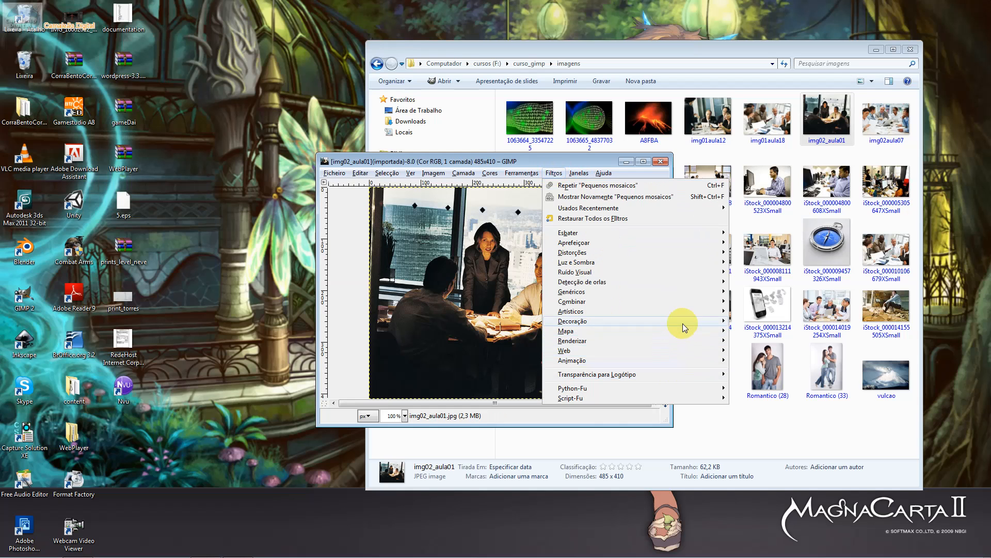
mouse_move(680, 330)
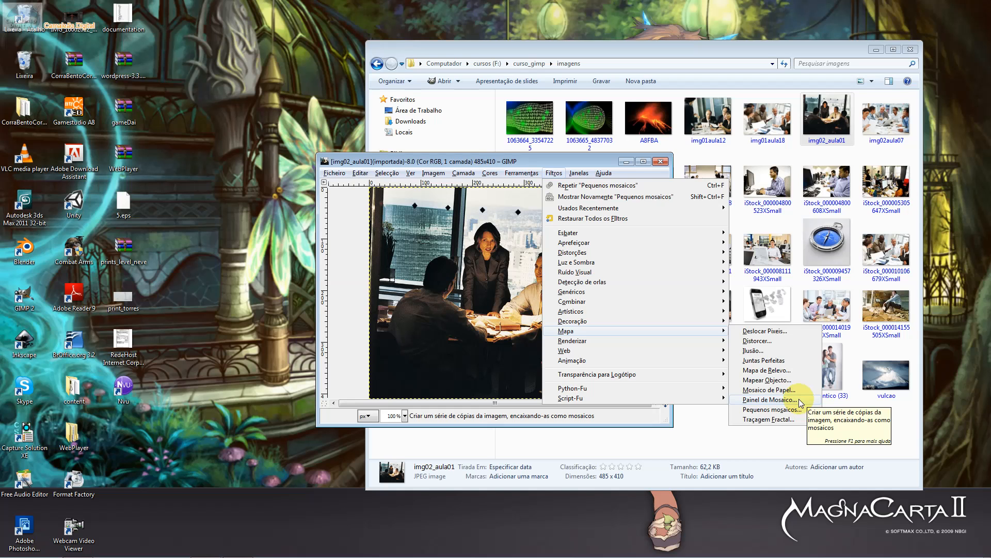
left_click(773, 408)
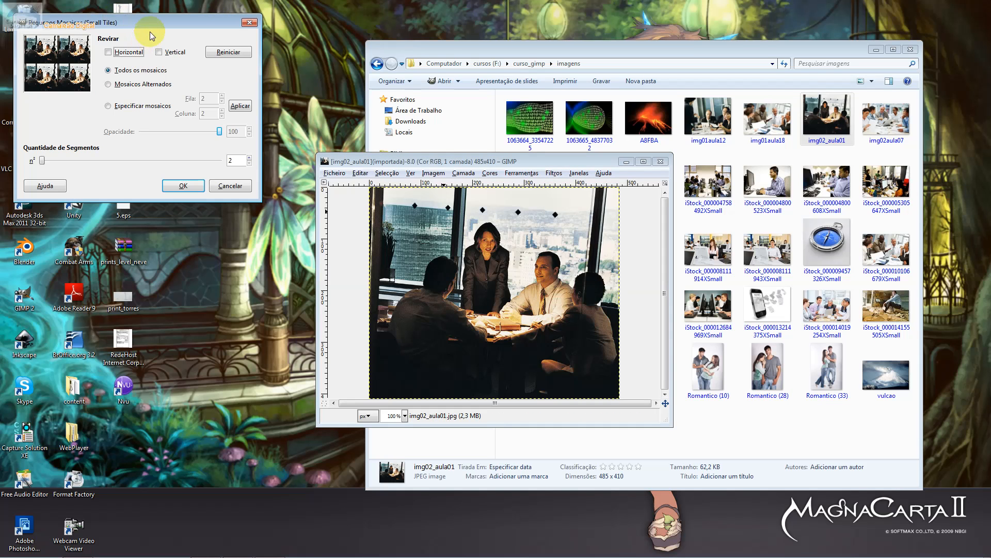
left_click_drag(153, 24, 578, 227)
left_click(588, 294)
left_click(558, 280)
left_click(544, 260)
left_click(591, 261)
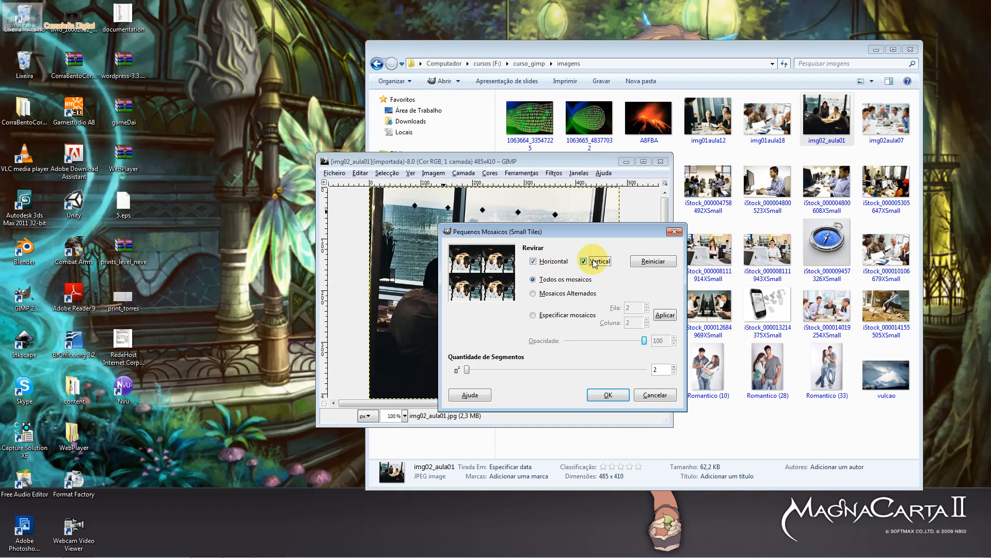
- Try Pequenos mosaicos with only horizontal flipping and 5 segments on the photo, and undo the effect
left_click(594, 262)
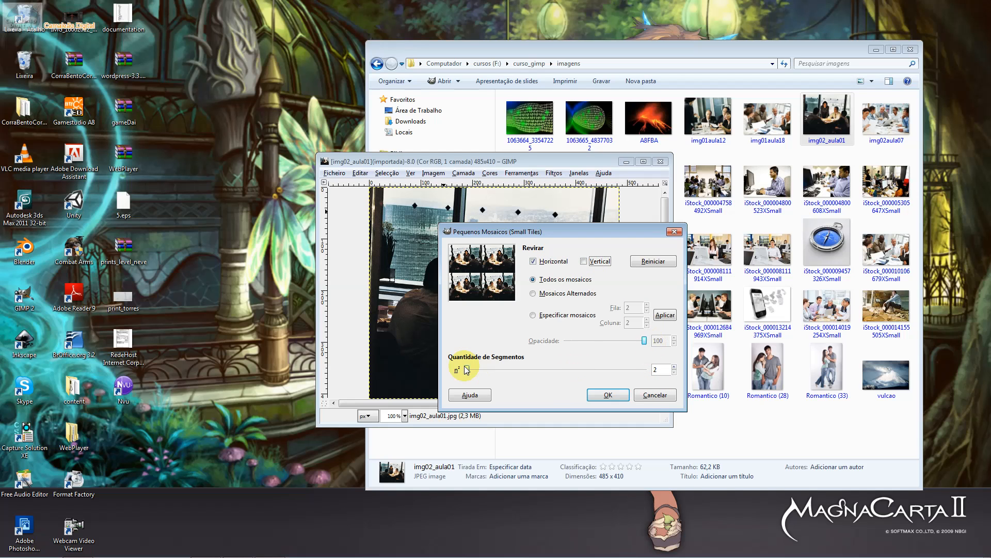
left_click_drag(467, 370, 556, 367)
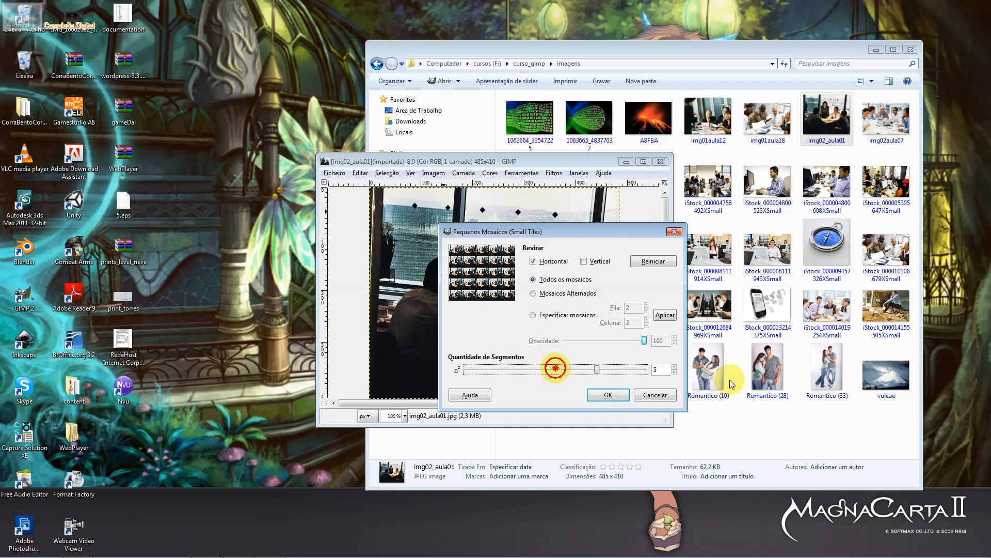
left_click(612, 394)
key("ctrl+z")
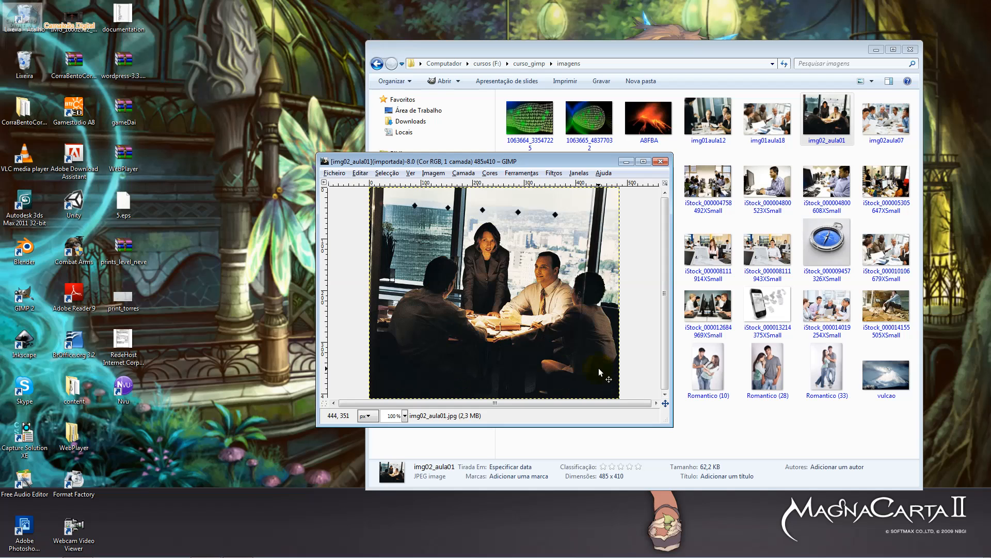
- Open Traçagem Fractal for the photo and preview the Transparente, Preto and Branco exterior types, ending on Envolver
left_click(553, 173)
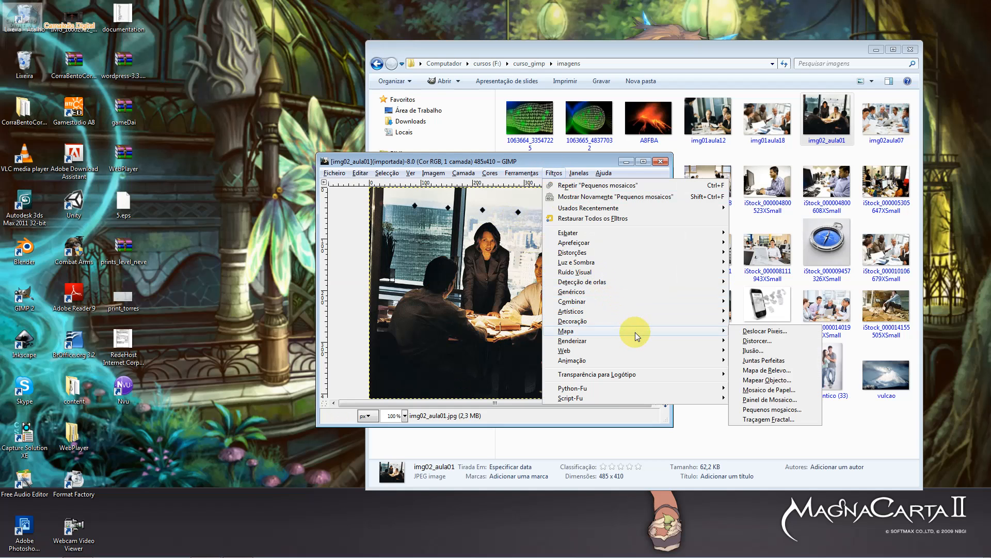
left_click(755, 420)
left_click_drag(126, 36, 727, 247)
left_click(765, 285)
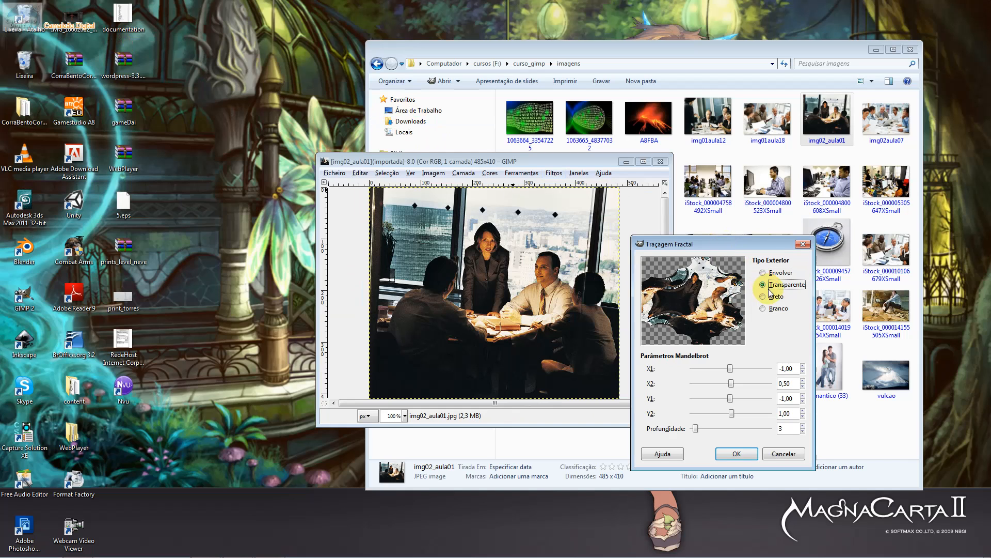
left_click(776, 298)
left_click(778, 309)
left_click(775, 283)
left_click(772, 272)
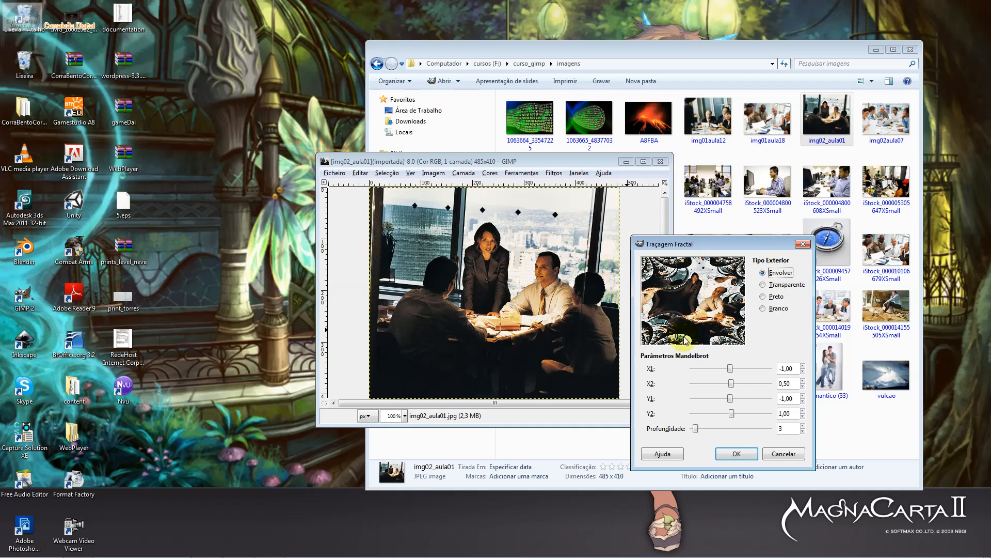
- Try the fractal trace with X1 -0,67, X2 0,67, Y1 0,00, Y2 -0,67 and depth 38, and undo it
left_click_drag(729, 369, 752, 417)
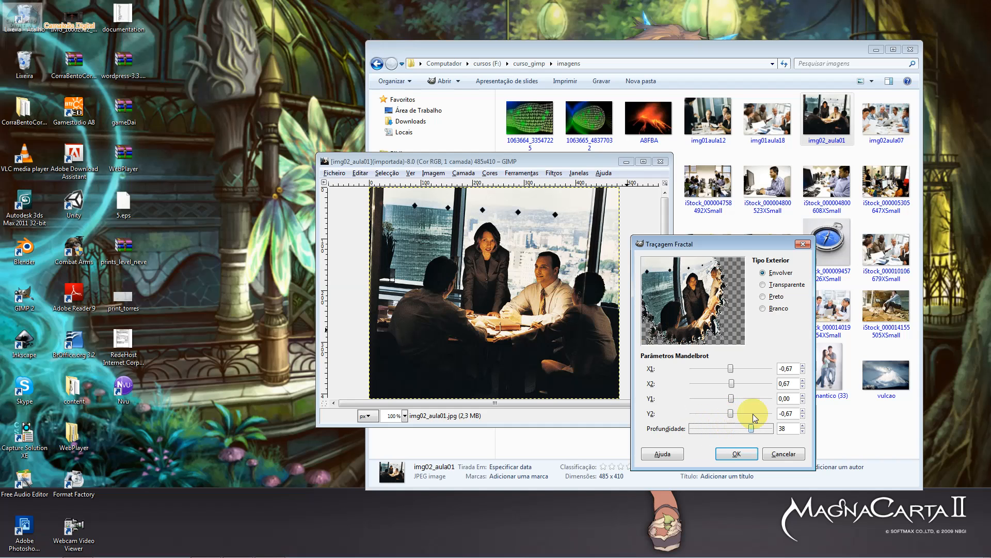
left_click(737, 453)
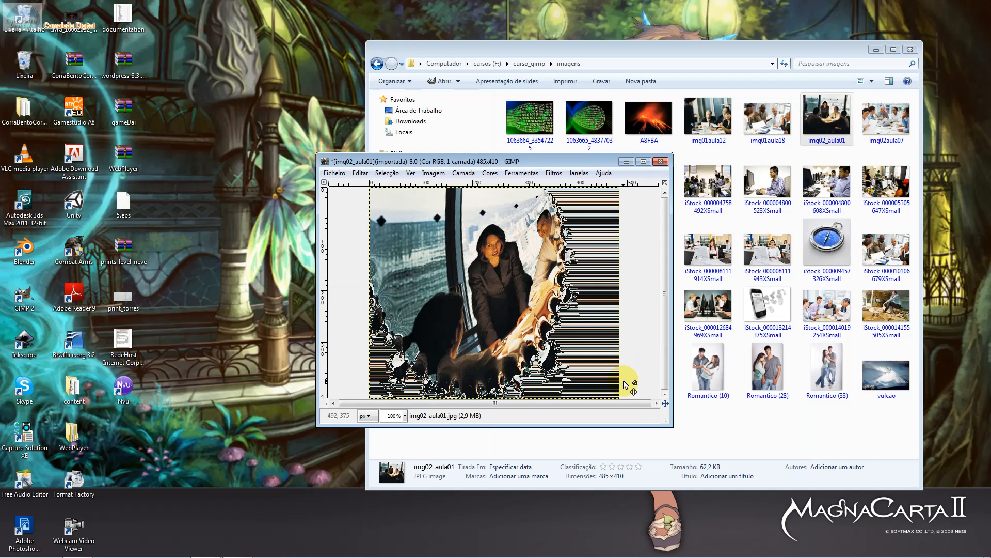
key("ctrl+z")
- Try the Atirar noise filter on the photo and undo the effect
left_click(553, 173)
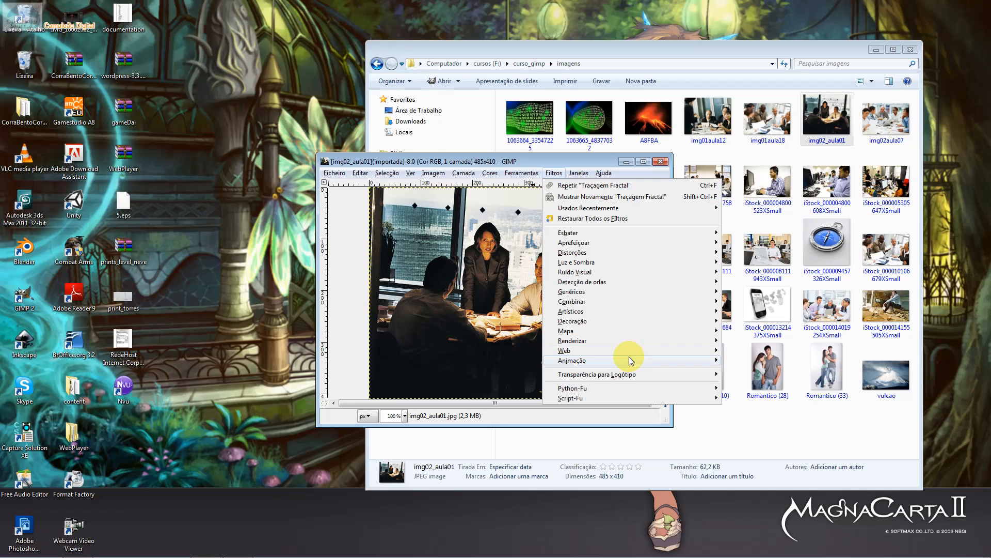
mouse_move(627, 292)
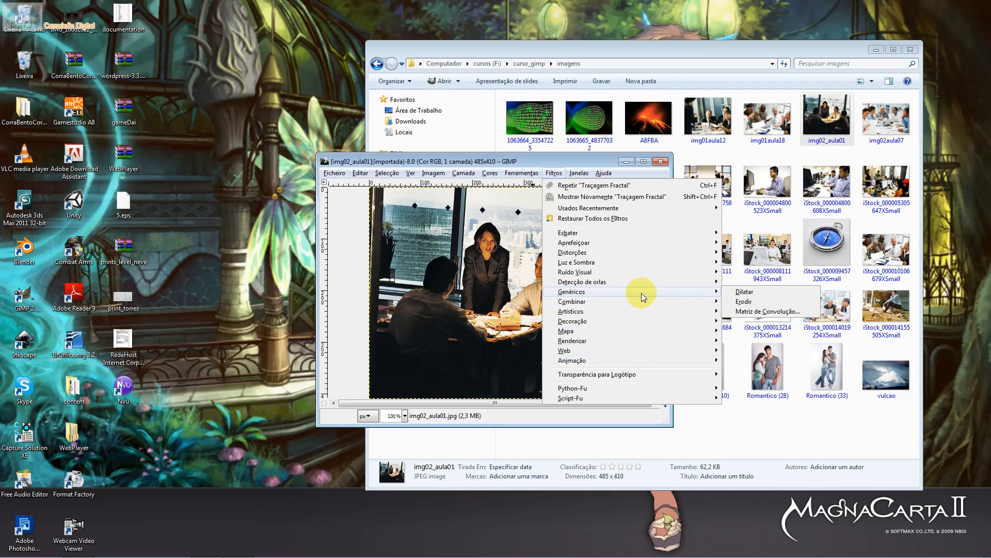
left_click(749, 293)
key("ctrl+z")
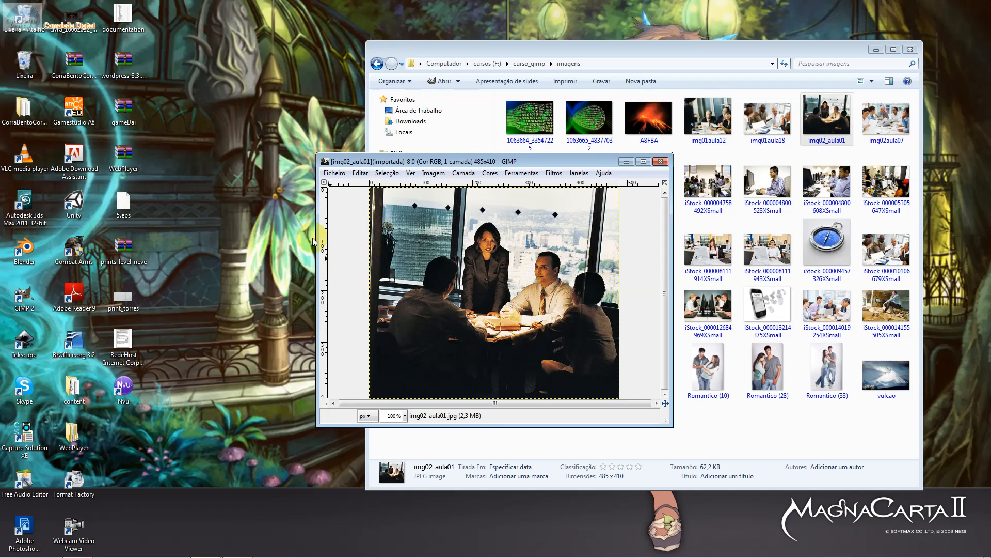
- Try Atirar on the photo with random seed 50, 28% randomness and 2 repetitions, and undo it
left_click(553, 173)
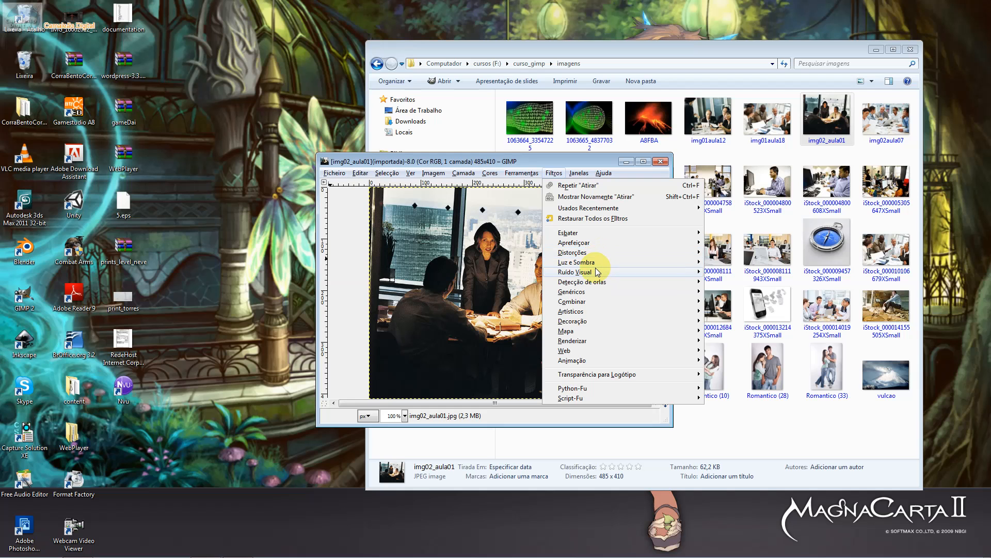
mouse_move(596, 269)
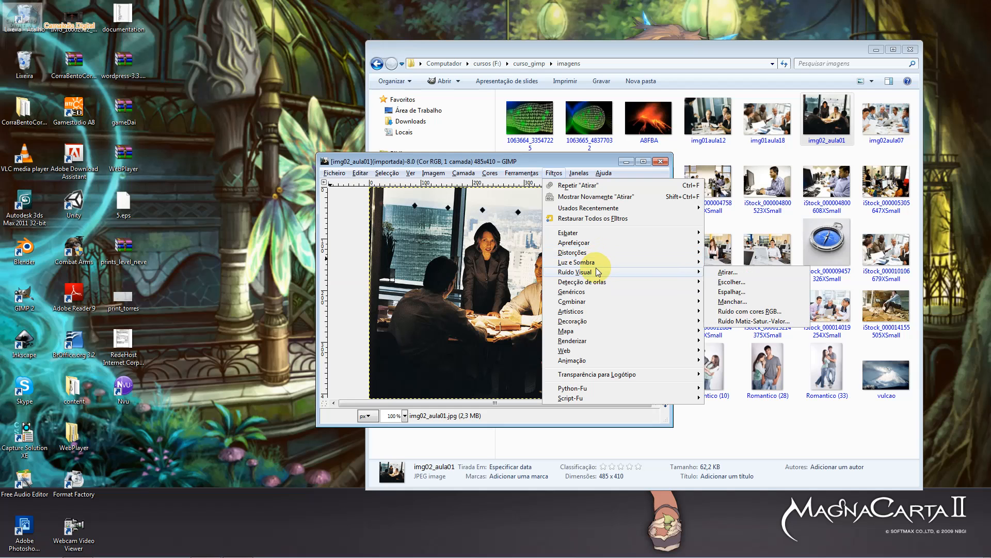
left_click(713, 274)
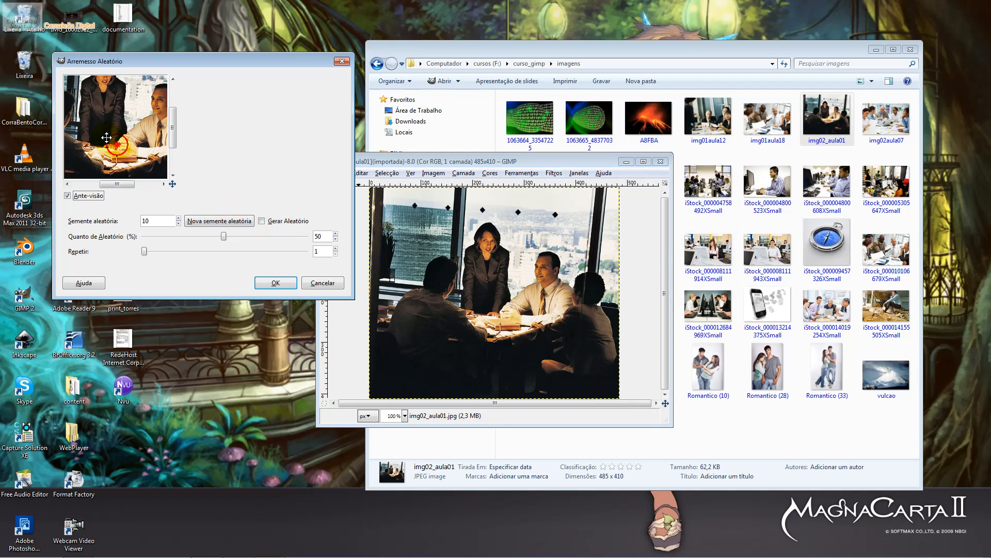
left_click_drag(109, 61, 270, 180)
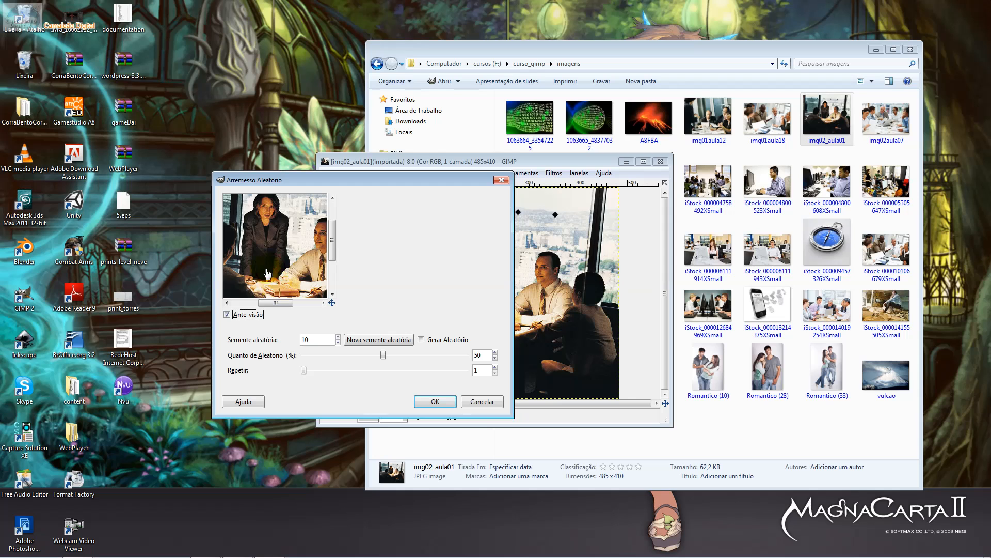
left_click_drag(380, 355, 306, 372)
left_click(332, 340)
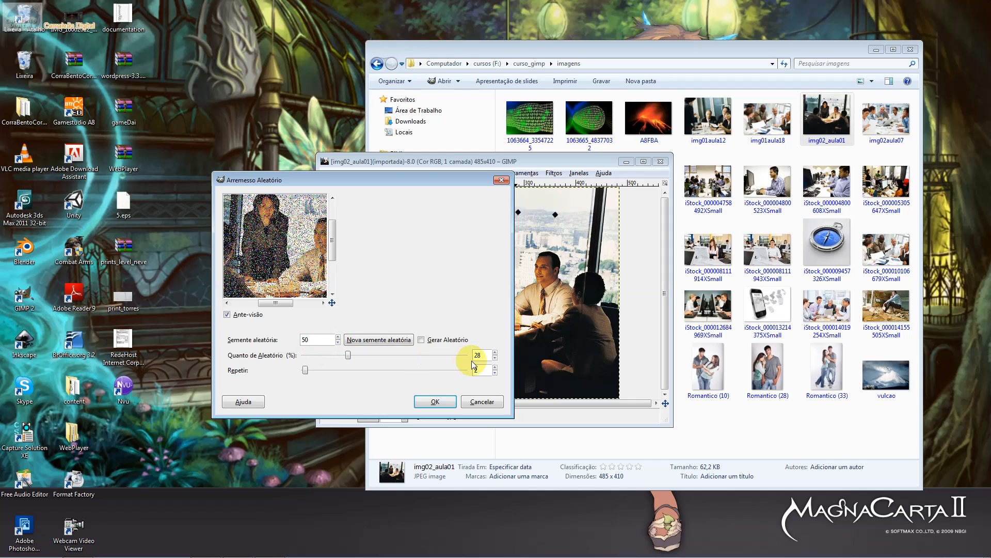
left_click(435, 401)
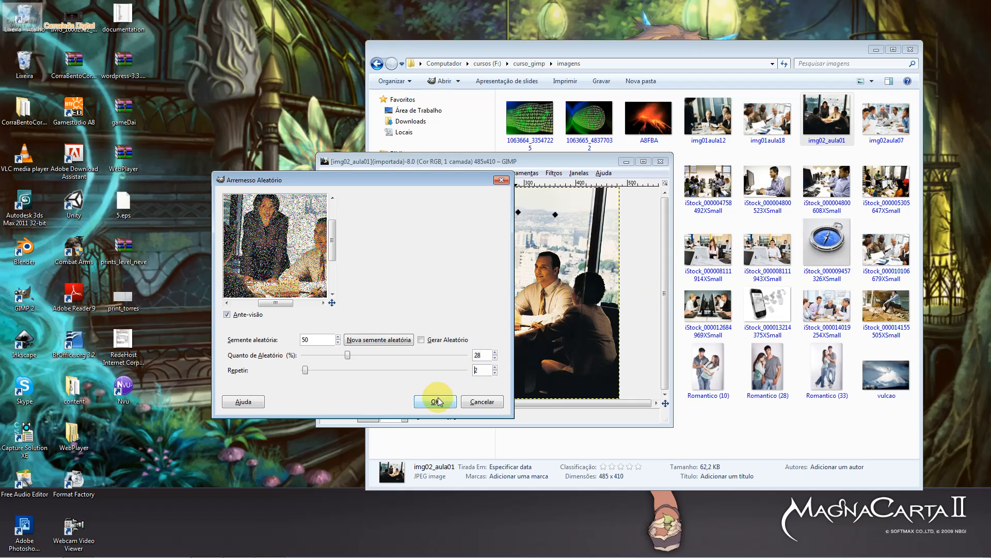
key("ctrl+z")
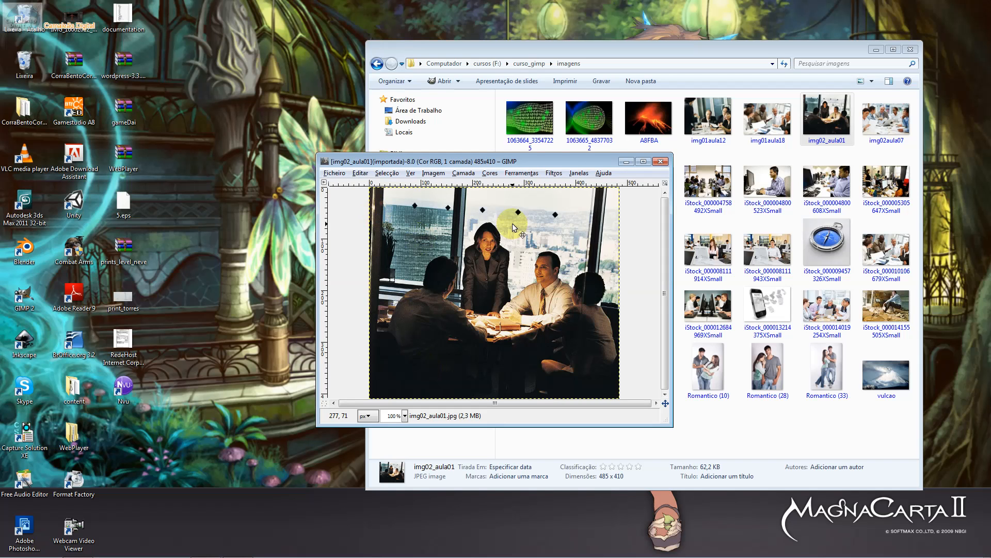
- Try the Escolher noise filter on the photo with 40% randomness and 5 repetitions, and undo it
left_click(554, 172)
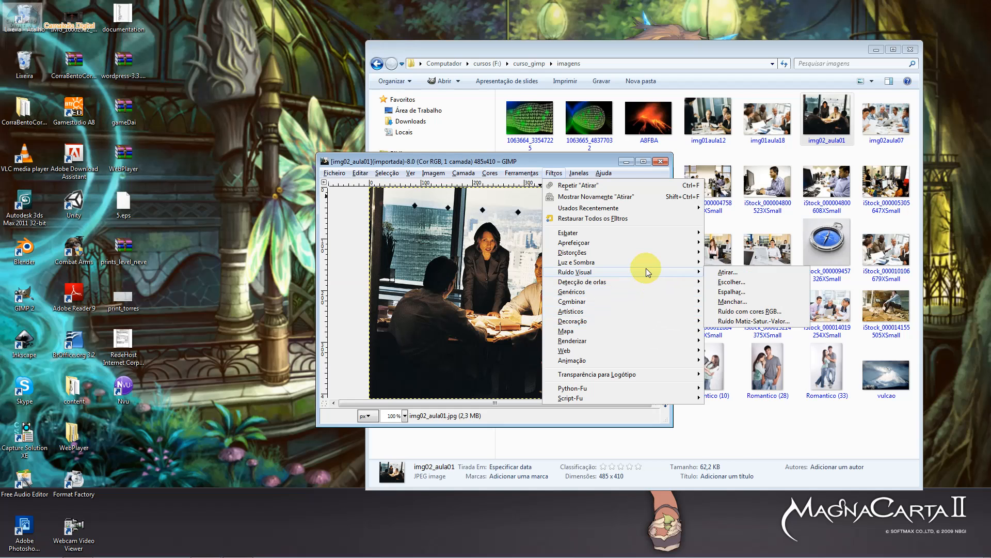
left_click(757, 289)
mouse_move(140, 137)
left_mouse_down()
mouse_move(189, 154)
mouse_move(136, 141)
left_mouse_up()
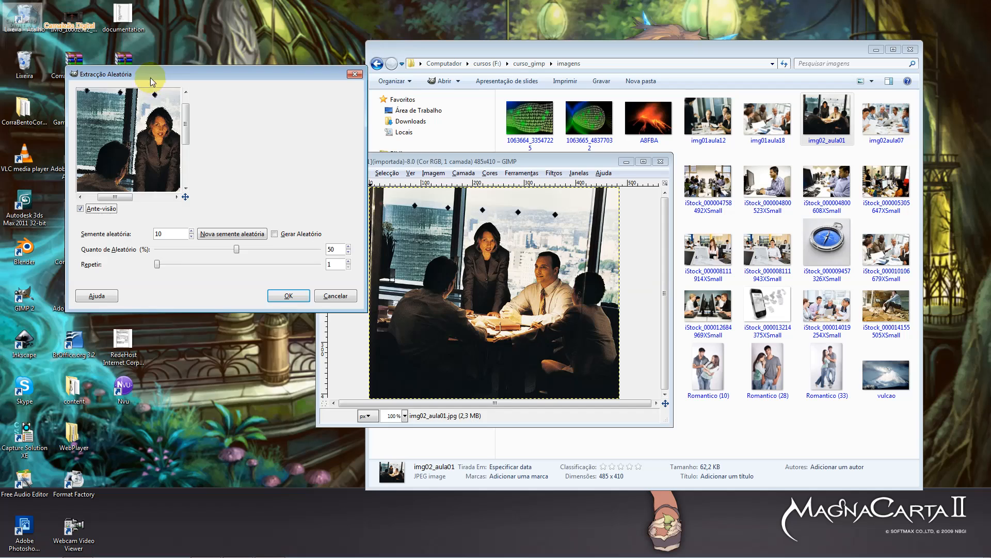
left_click_drag(150, 78, 299, 187)
mouse_move(306, 376)
left_mouse_down()
mouse_move(327, 370)
mouse_move(301, 372)
mouse_move(312, 376)
left_mouse_up()
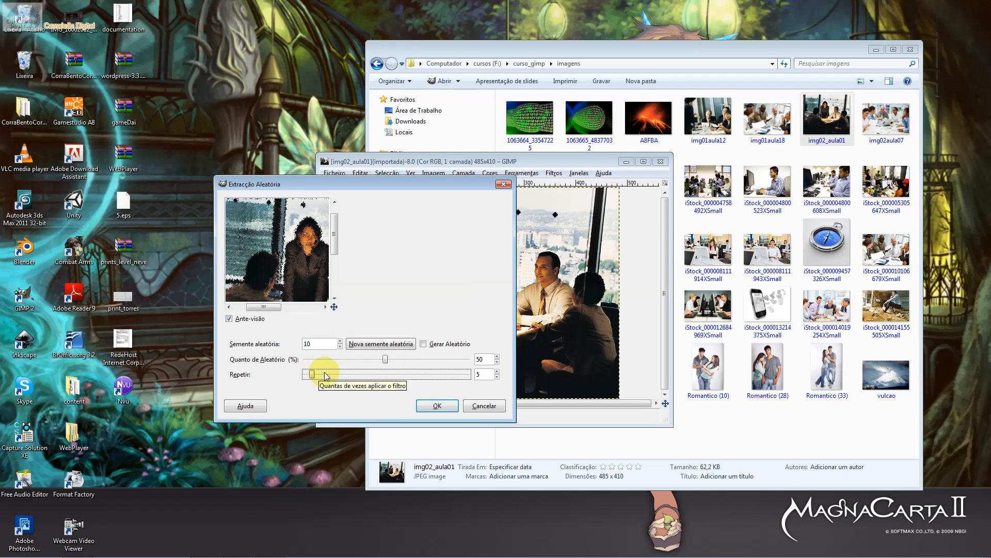
left_click_drag(385, 359, 353, 359)
left_click(397, 355)
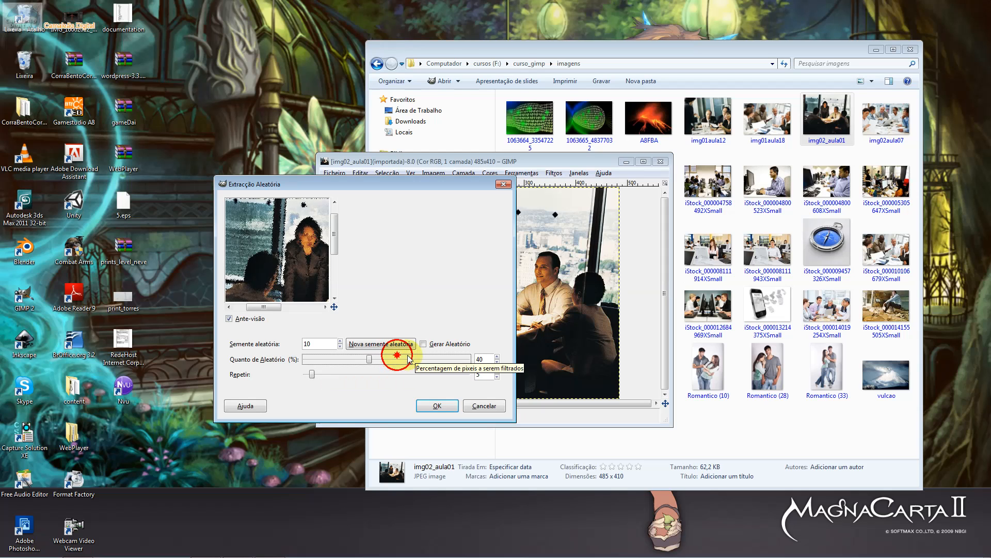
left_click(433, 401)
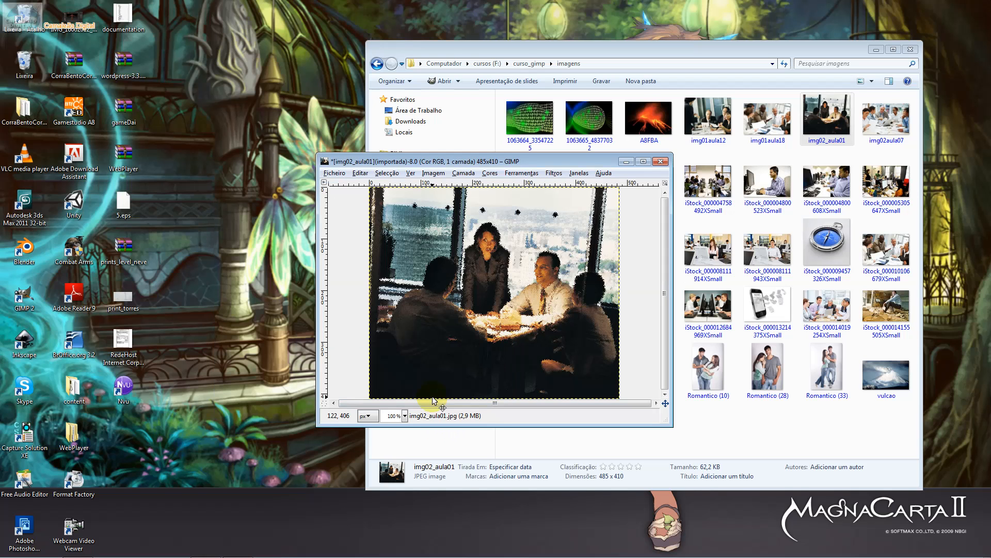
key("ctrl+z")
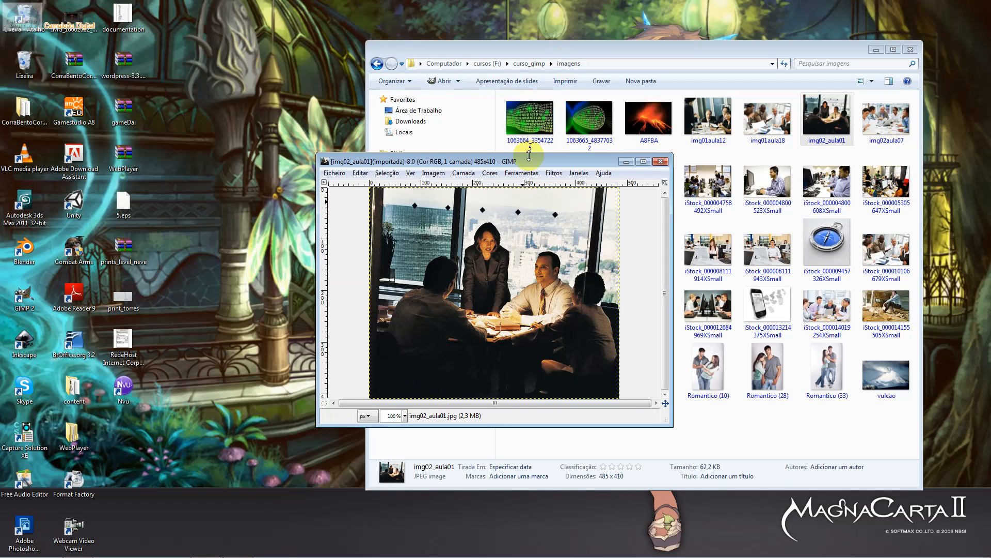
- Try the Manchar noise filter on the photo at its default settings and undo the effect
left_click(554, 173)
mouse_move(628, 296)
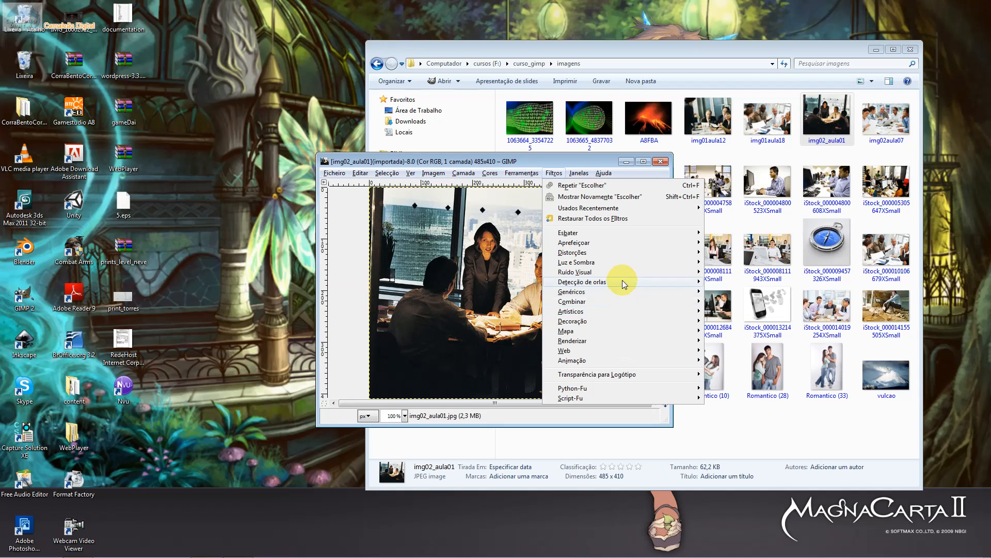
mouse_move(624, 275)
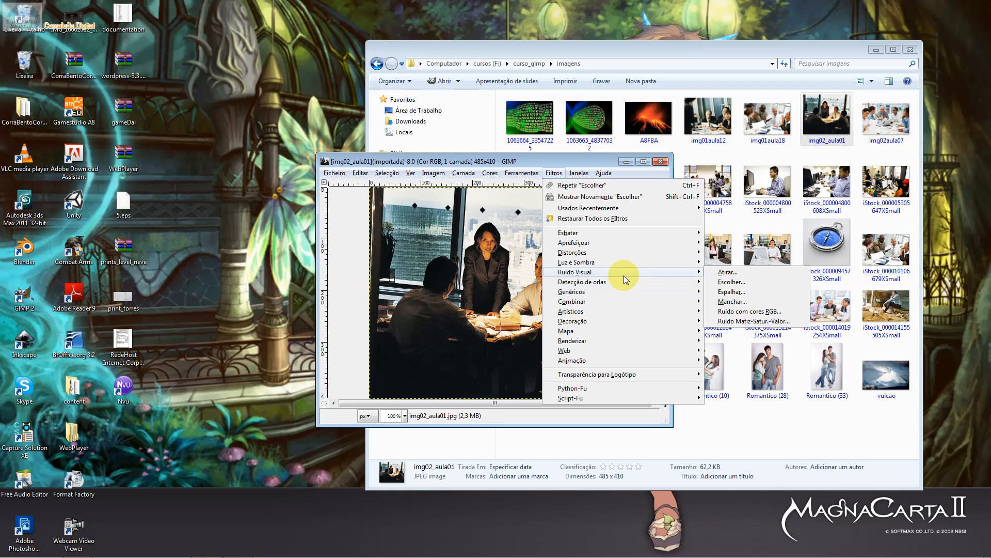
left_click(755, 301)
left_click_drag(166, 150, 257, 232)
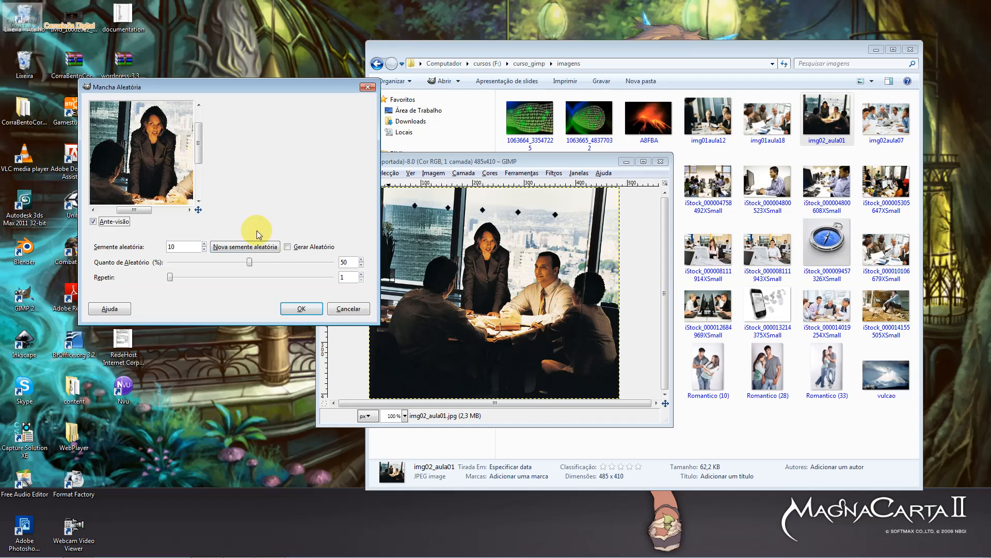
left_click(289, 309)
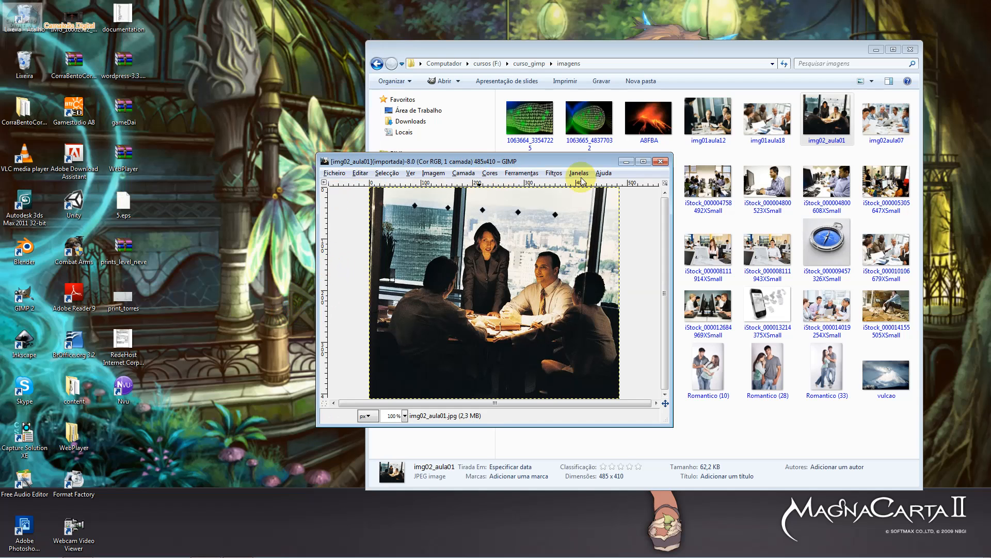
- Try Ruído com cores RGB on the photo with independent channels and adjusted color noise amounts, and undo it
left_click(553, 173)
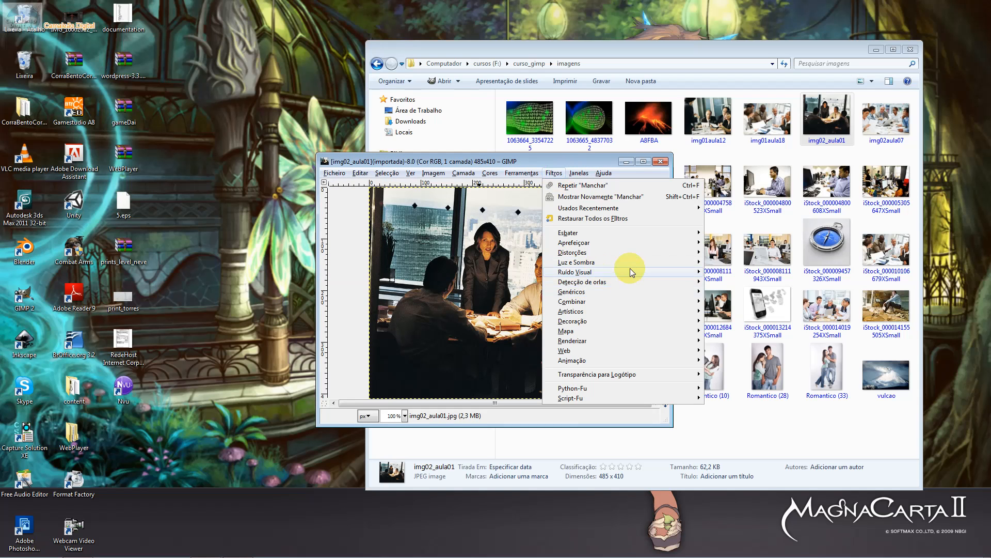
mouse_move(626, 274)
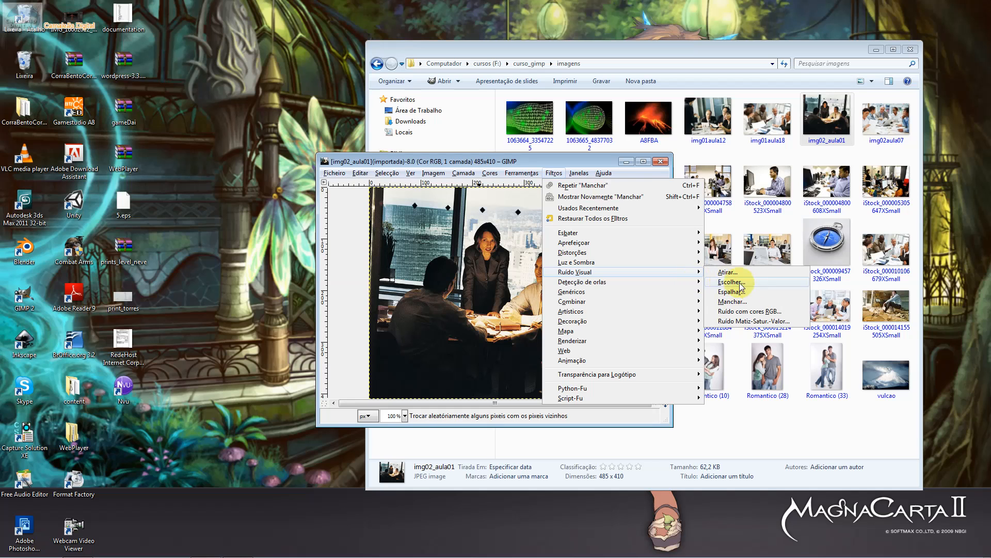
left_click(753, 312)
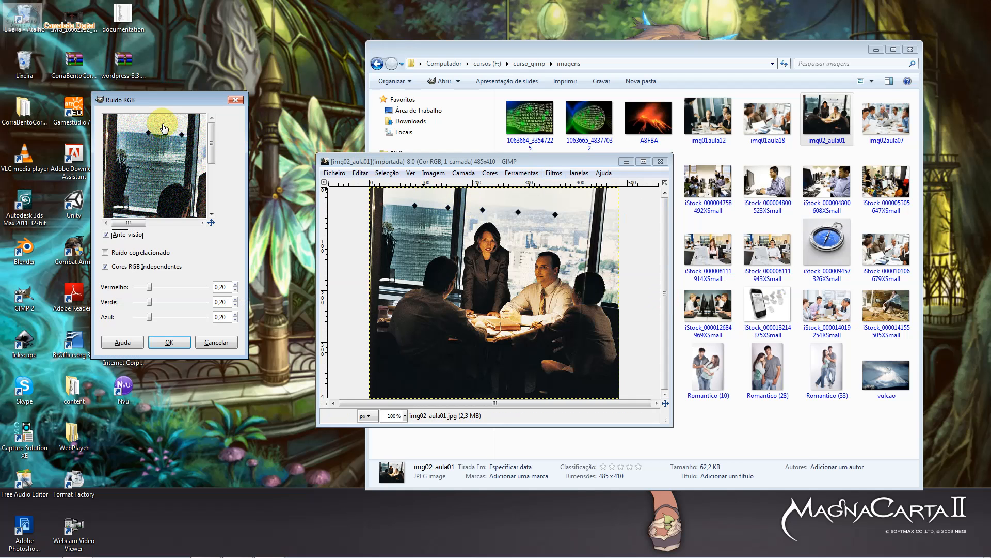
left_click_drag(152, 106, 493, 196)
left_click_drag(493, 249, 413, 211)
left_click_drag(497, 256, 526, 259)
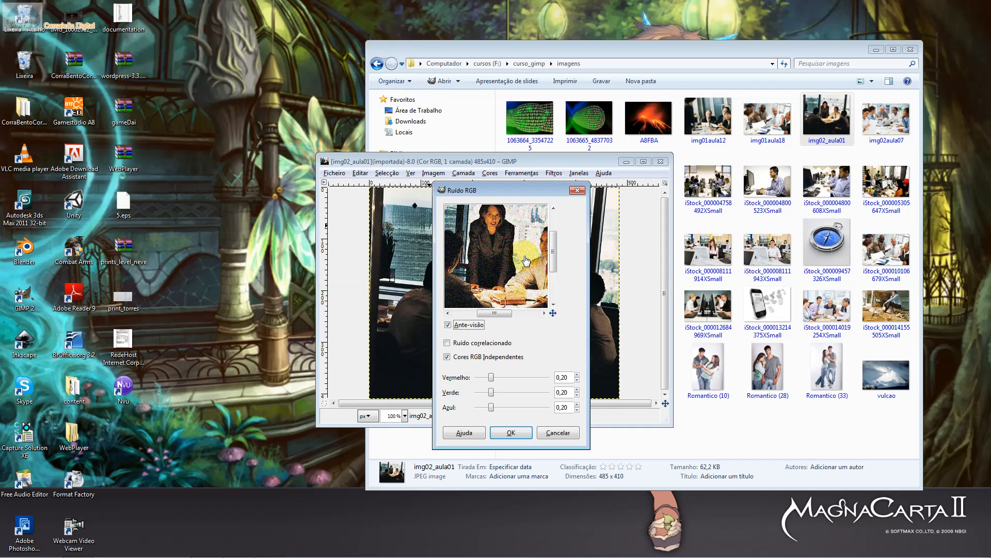
left_click_drag(529, 239, 524, 262)
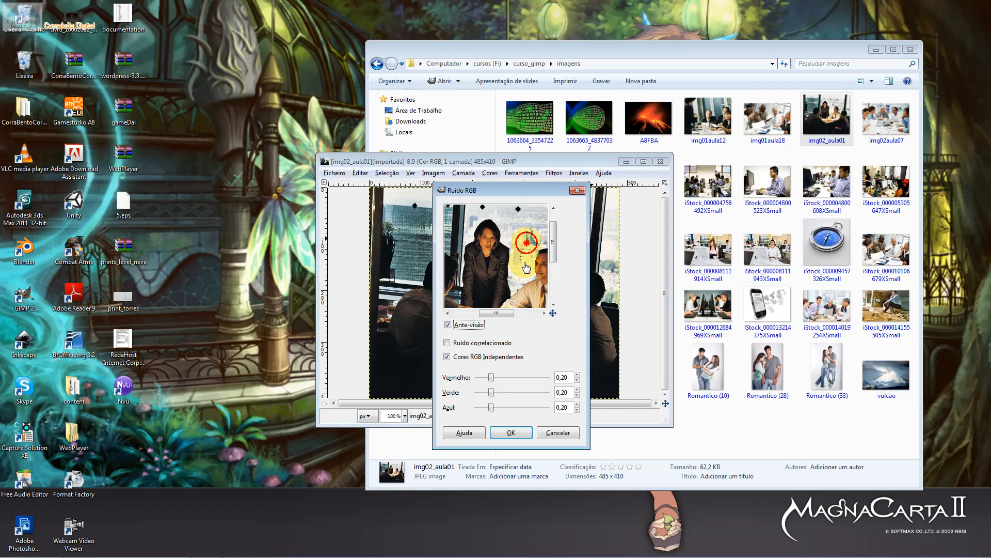
left_click_drag(491, 377, 487, 409)
left_click(499, 432)
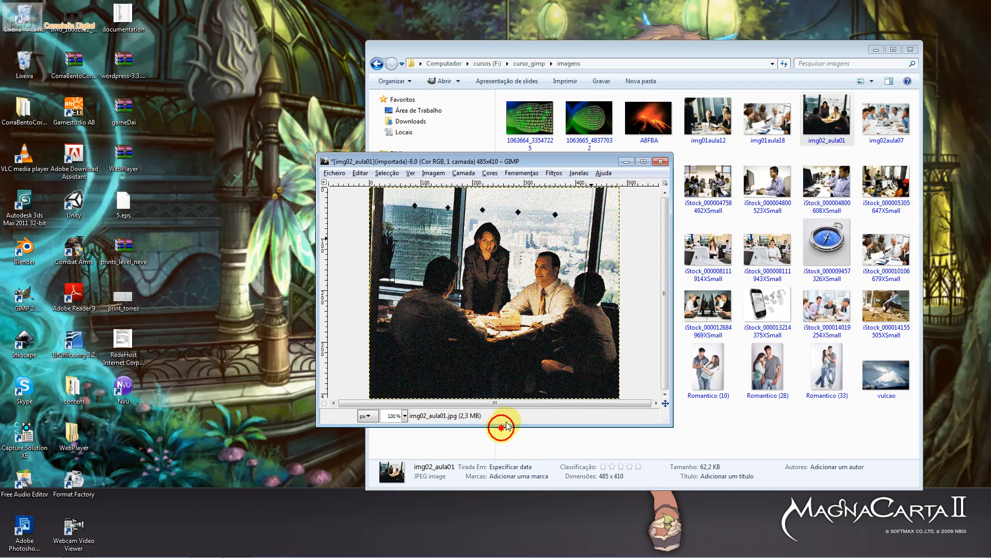
key("ctrl+z")
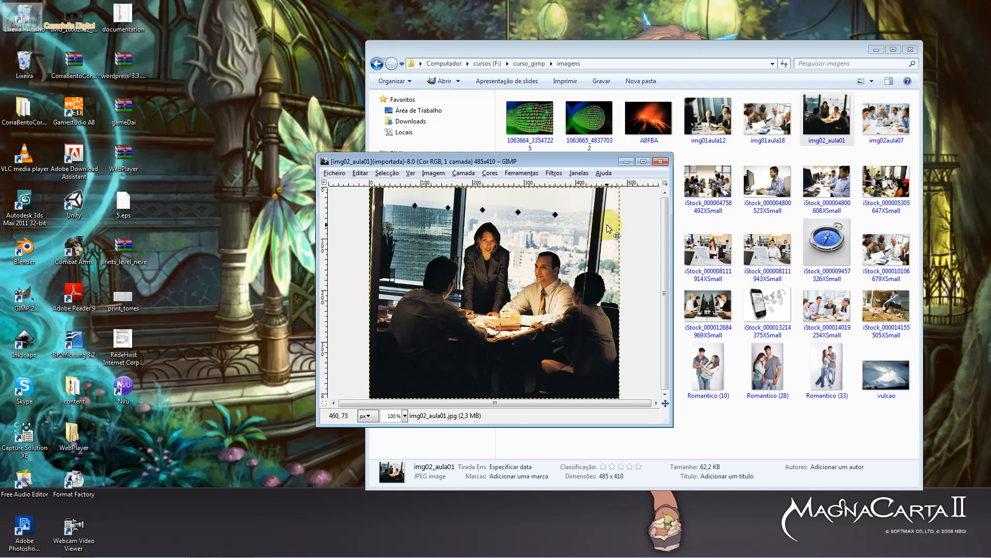
- Try Arestas - Métodos edge detection on the photo with the Sobel algorithm and amount 1.0, and undo it
left_click(553, 173)
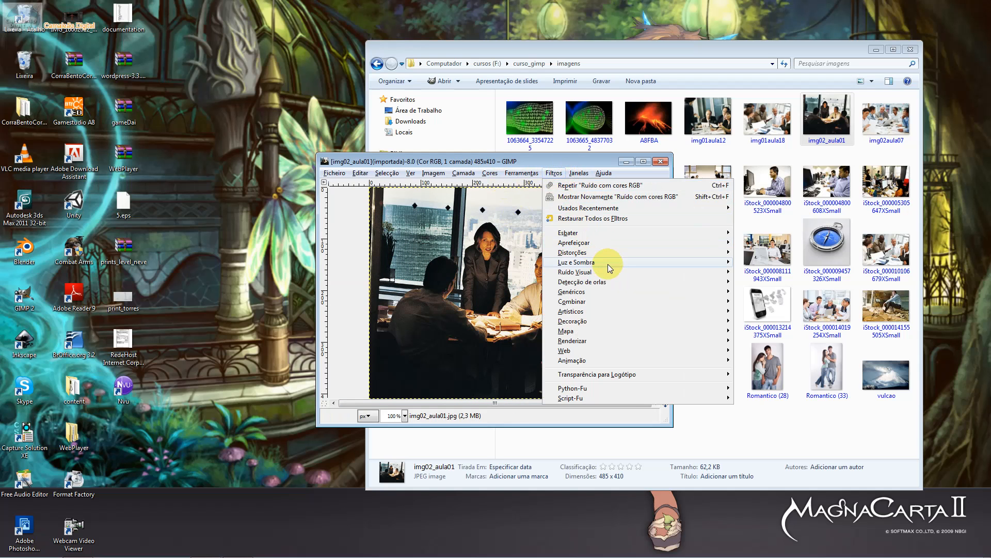
mouse_move(638, 295)
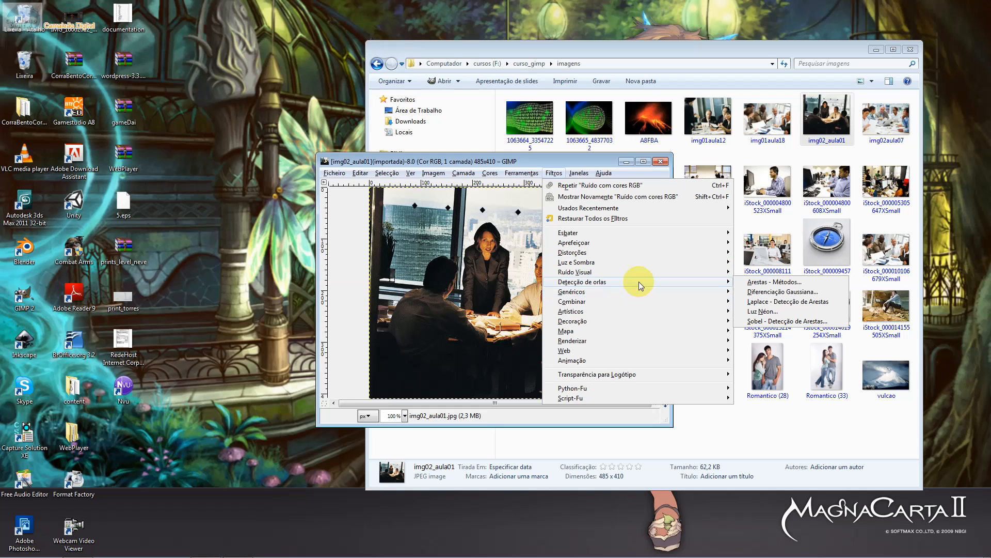
left_click(784, 281)
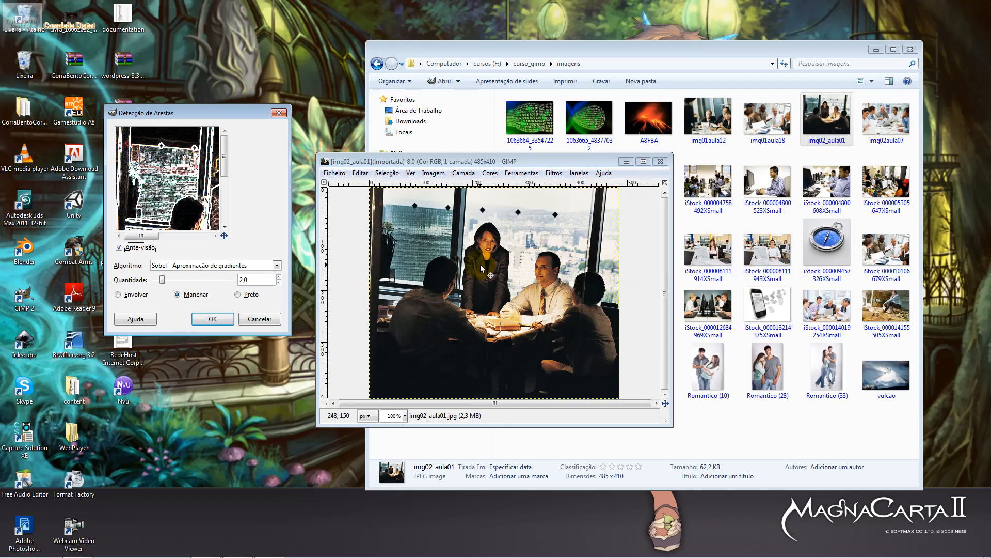
left_click_drag(184, 181, 167, 192)
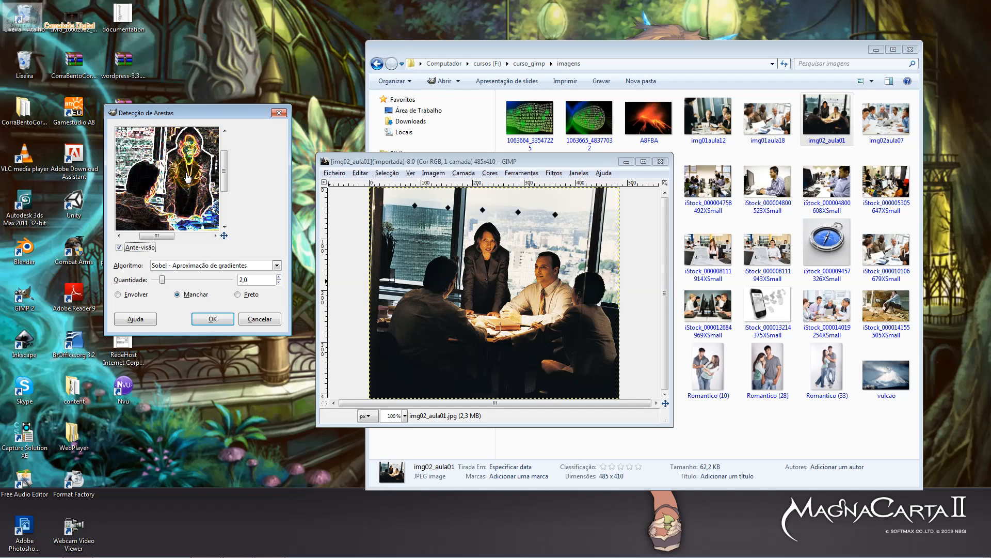
left_click(212, 319)
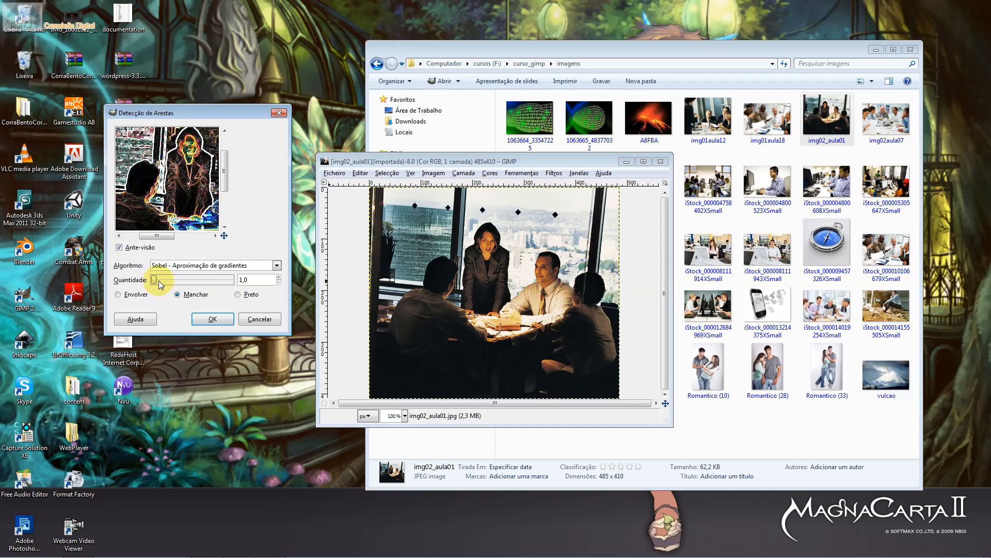
left_click(200, 318)
key("ctrl+z")
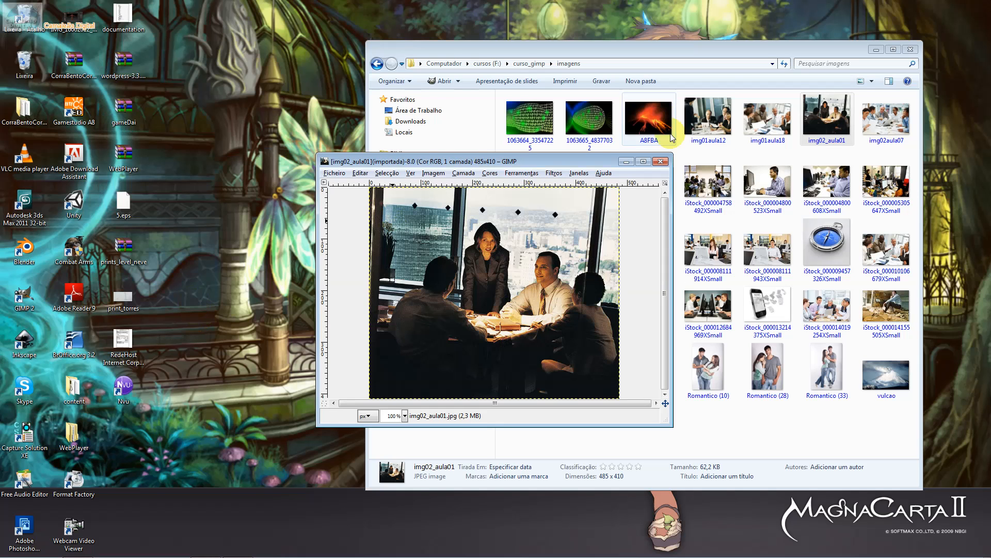
- Try Diferenciação Gaussiana edge detection on the photo with radius 1 set to 0 and a lowered radius 2, and undo it
left_click(551, 175)
left_click(610, 360)
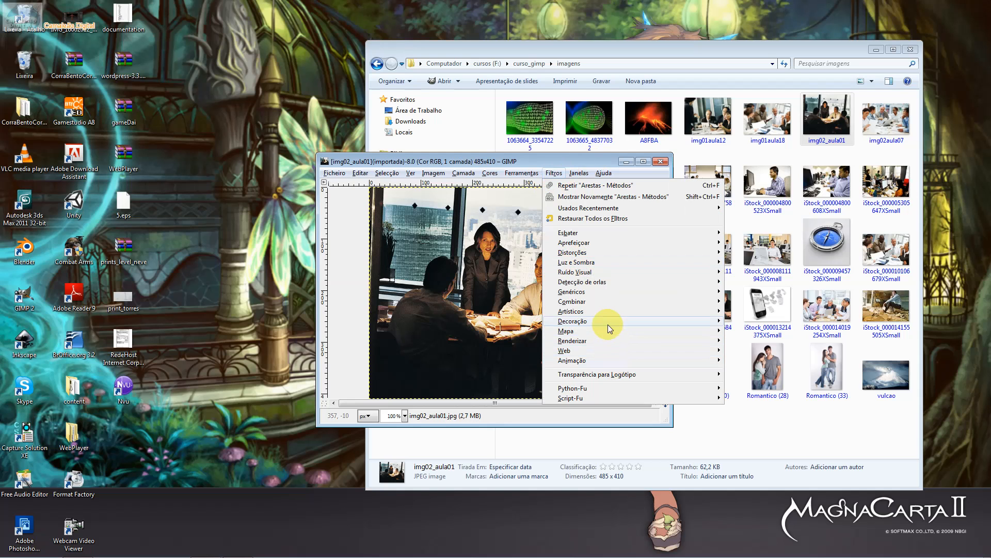
mouse_move(605, 300)
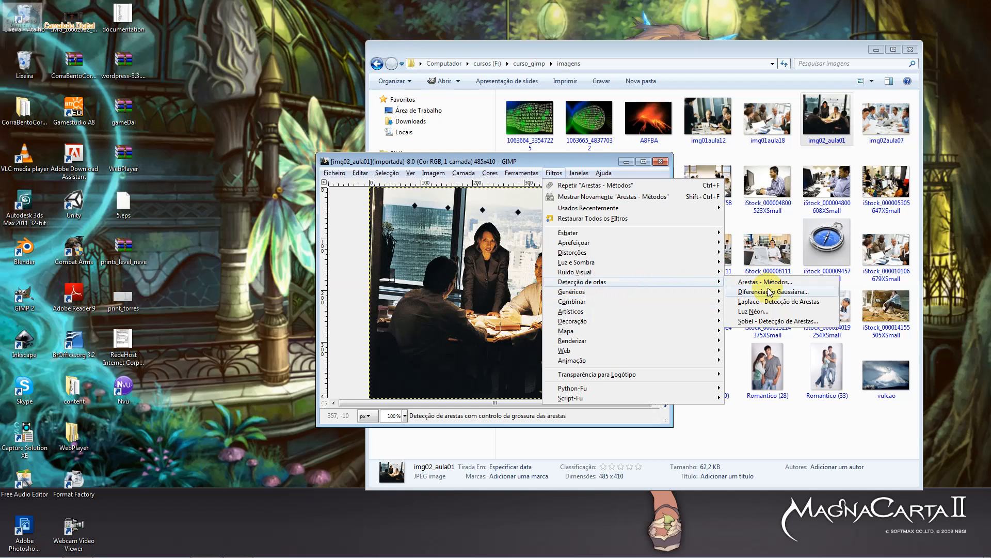
left_click(771, 292)
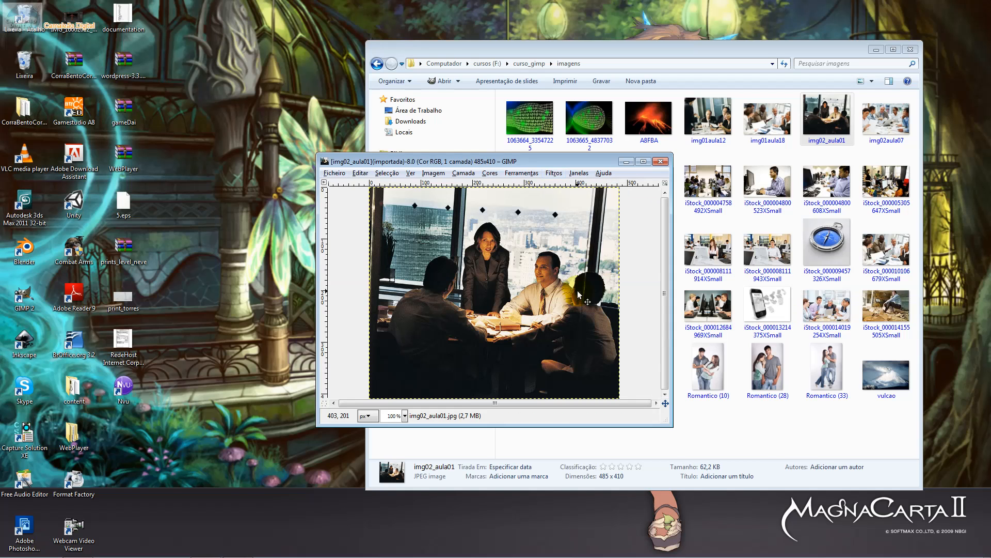
left_click_drag(232, 218, 103, 138)
left_click_drag(158, 208, 197, 229)
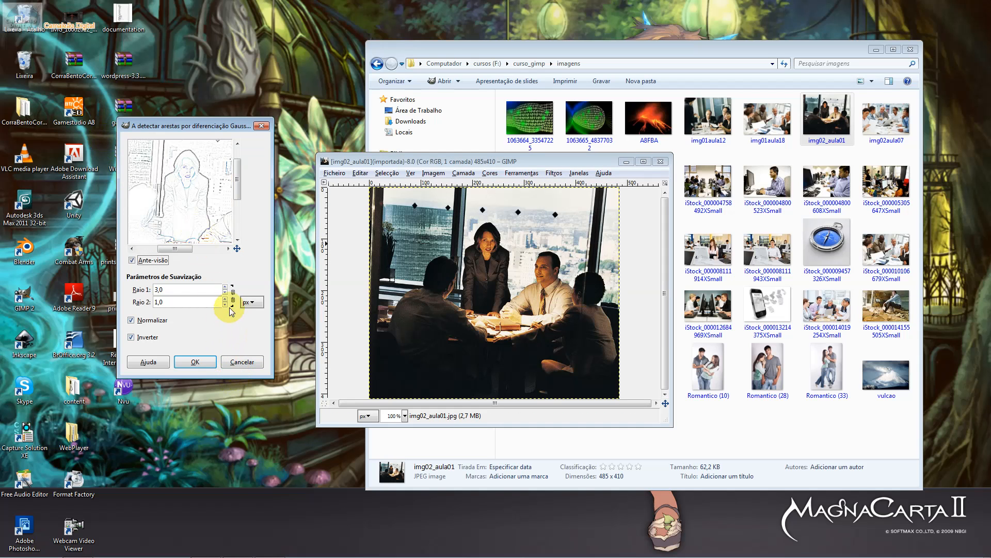
left_click(225, 293)
left_click(225, 293)
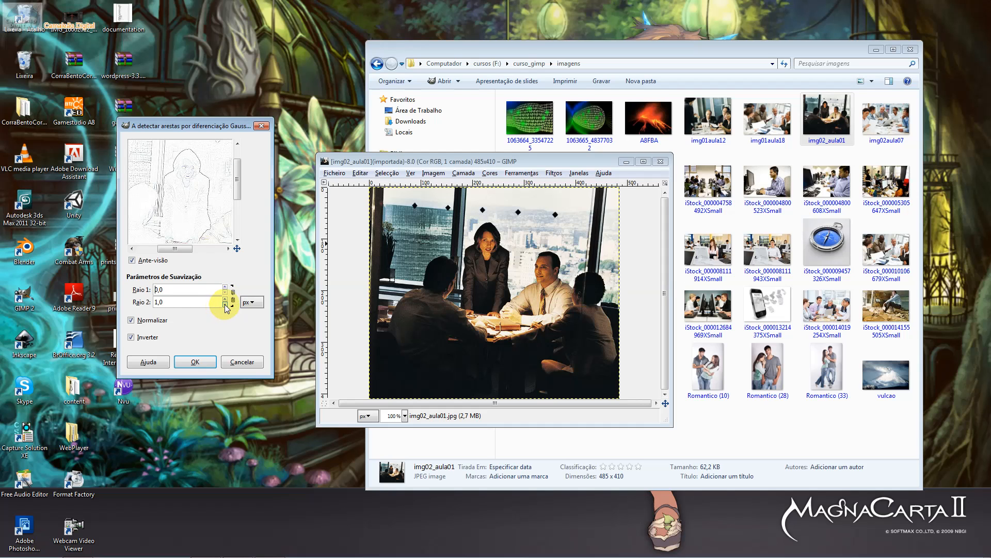
left_click(225, 305)
left_click(196, 361)
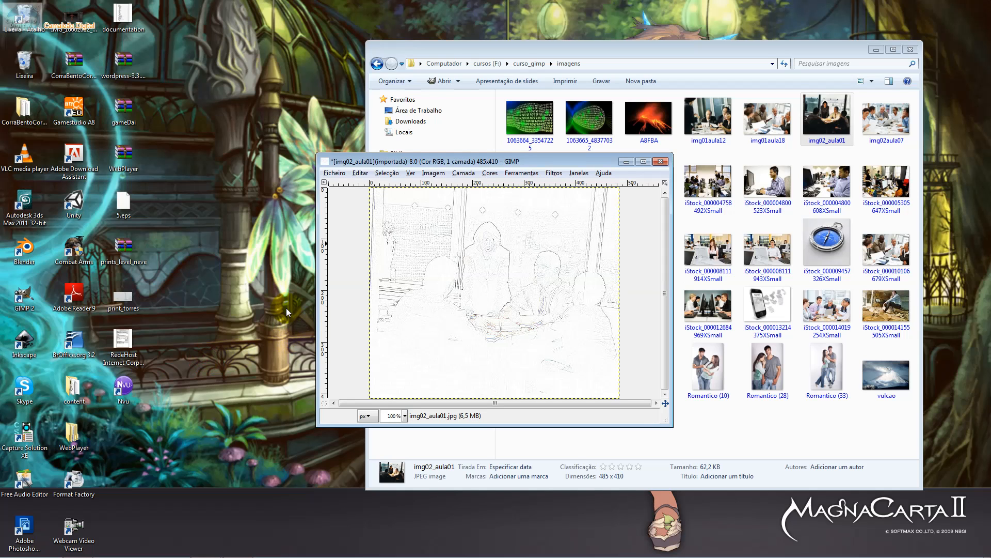
key("ctrl+z")
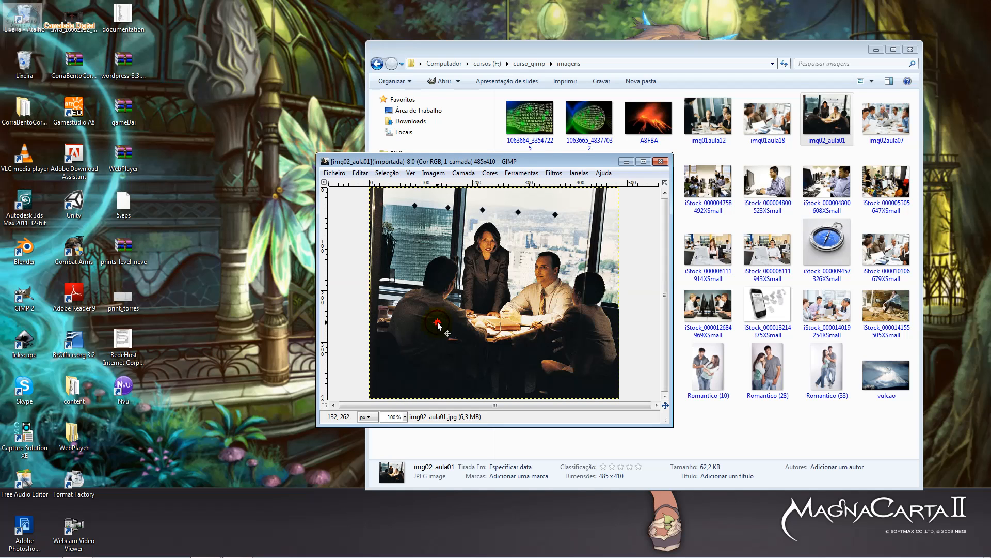
- Try Tira de Película de Filme on the photo with height 256 and a black strip, and close the generated image
left_click(556, 176)
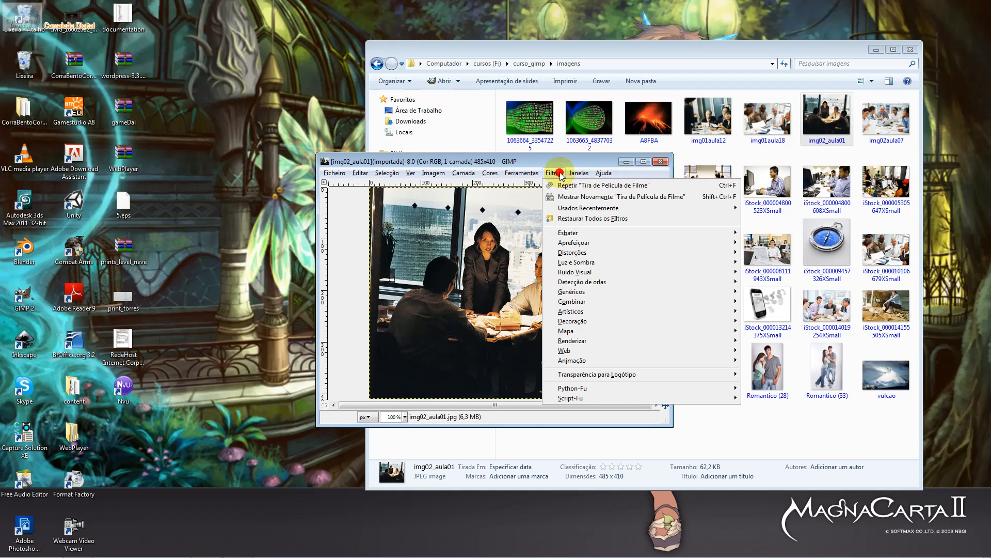
mouse_move(595, 301)
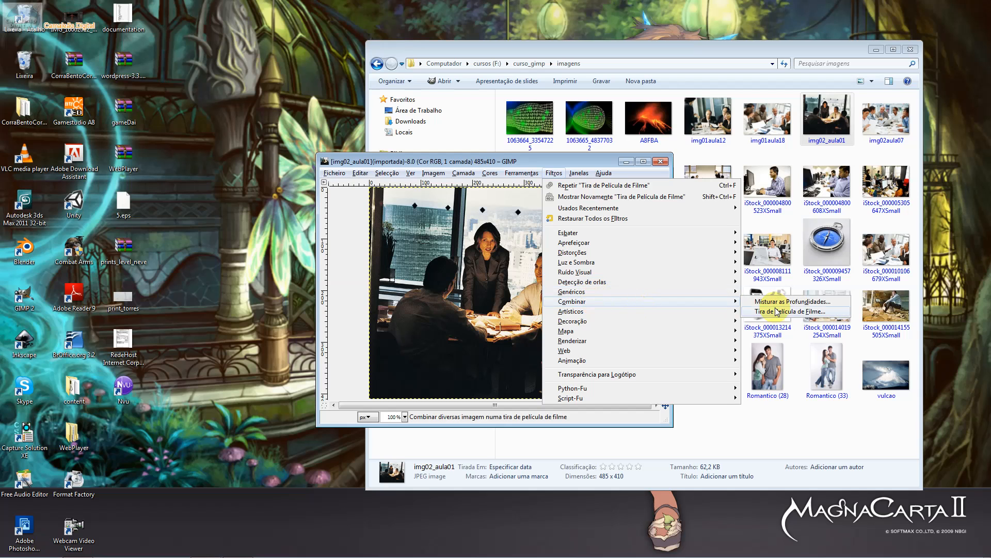
left_click(805, 312)
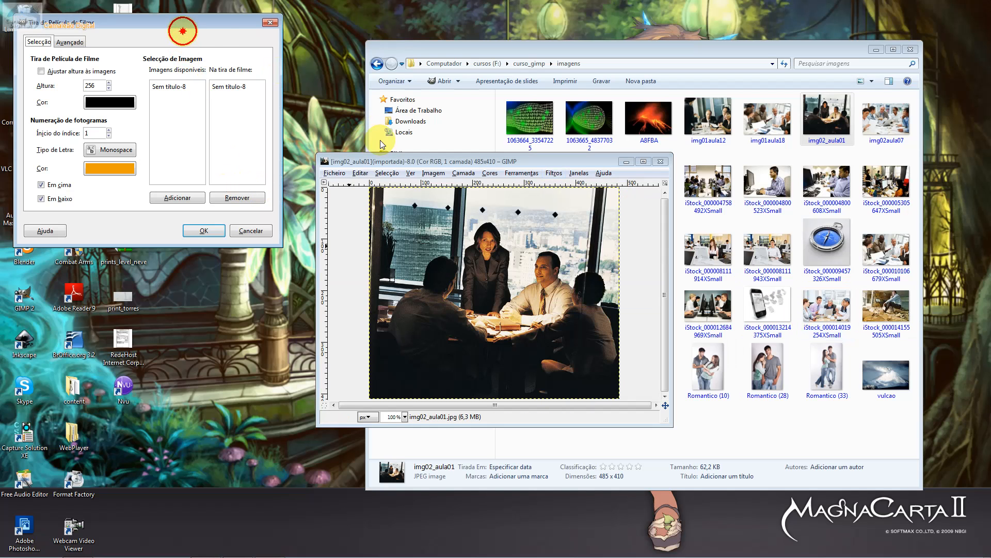
left_click_drag(205, 23, 470, 216)
left_click(451, 283)
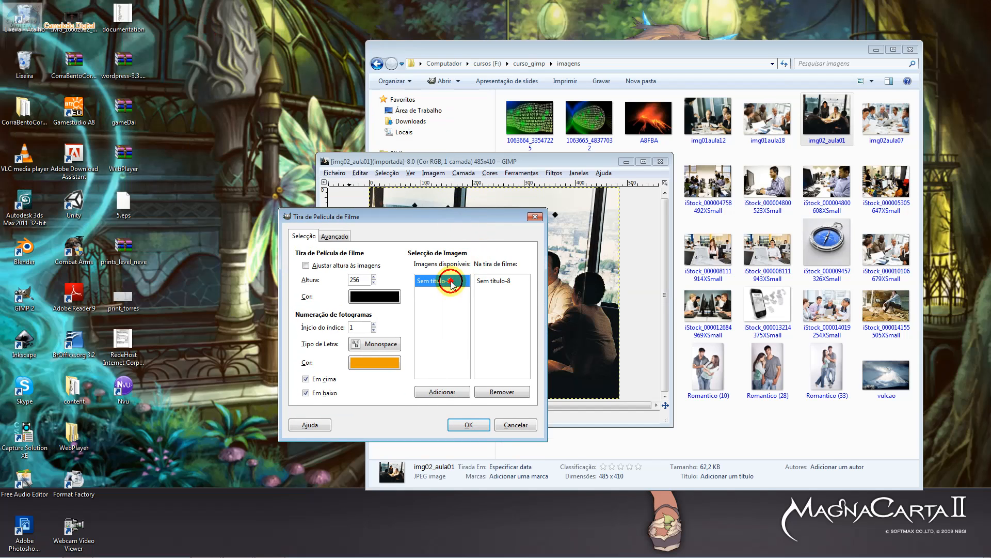
left_click(374, 296)
left_click(249, 181)
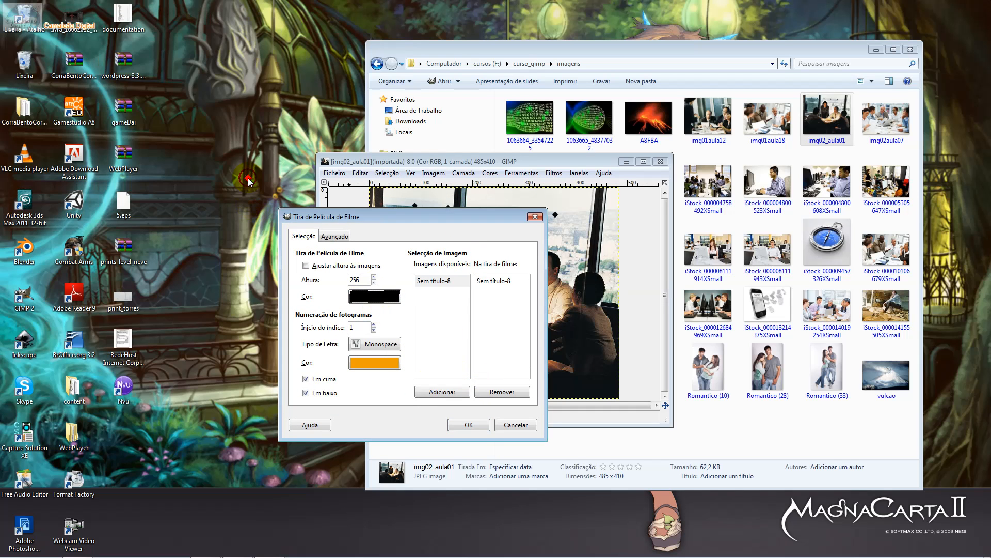
left_click(463, 419)
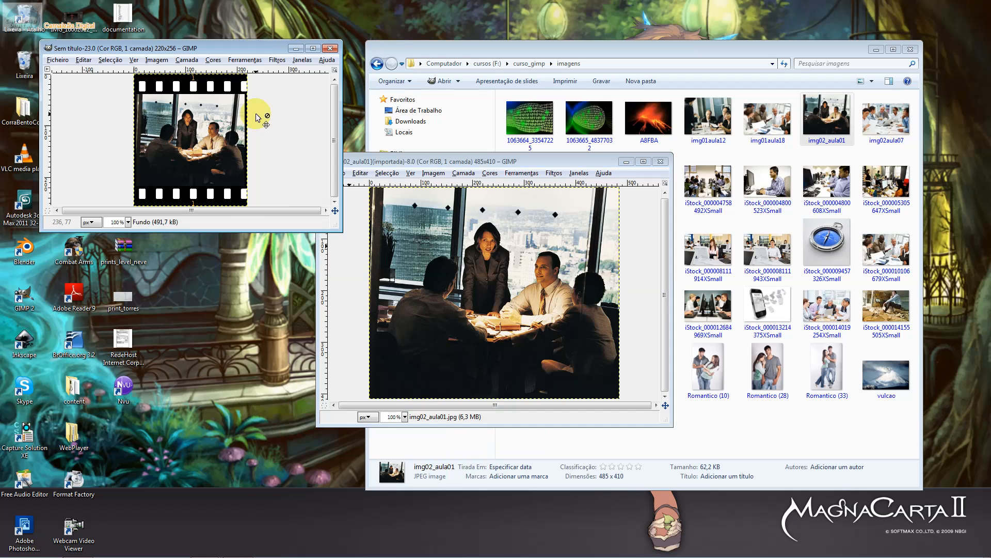
left_click_drag(208, 51, 696, 218)
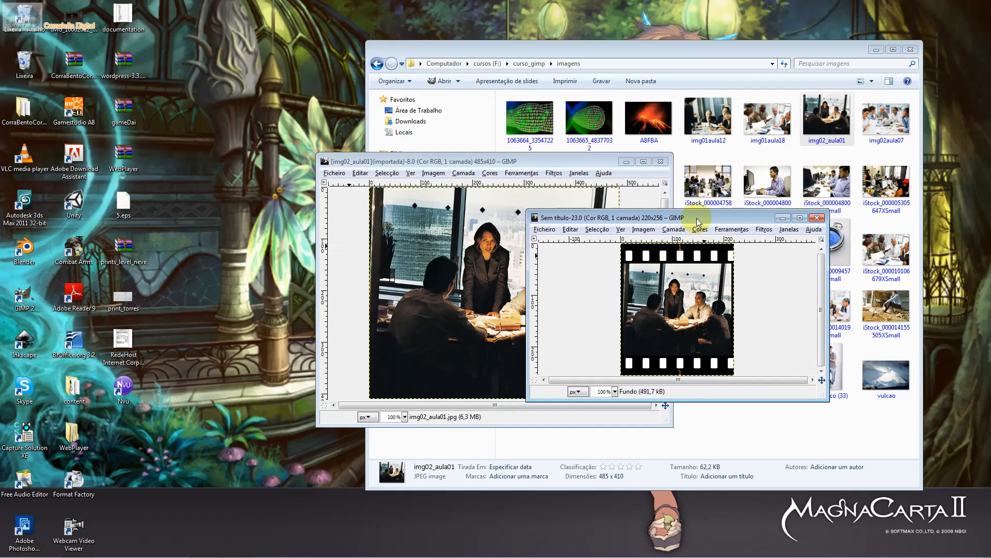
left_click(817, 217)
- Set Tira de Película de Filme to fit the height to the images, with number color 573900 and a pink strip color
left_click(556, 173)
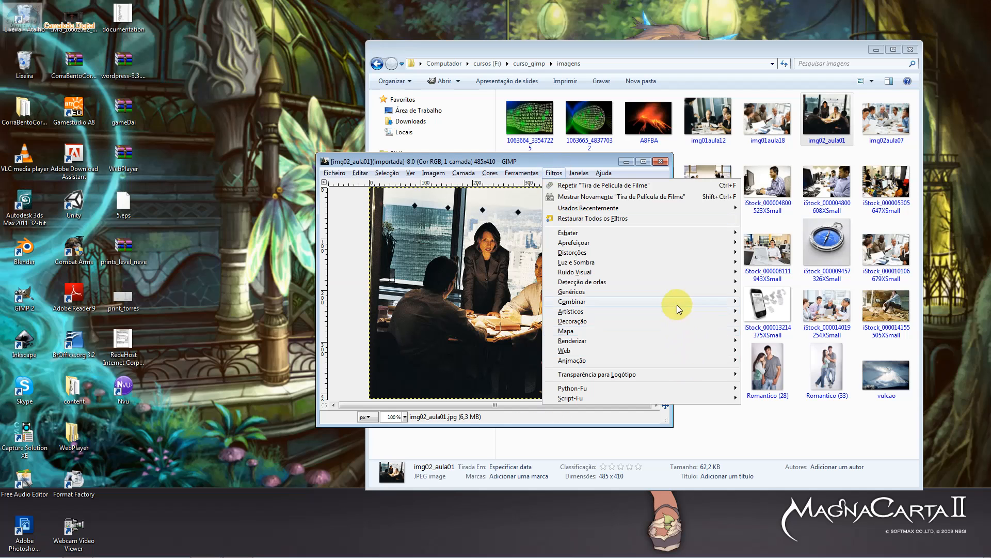
mouse_move(674, 300)
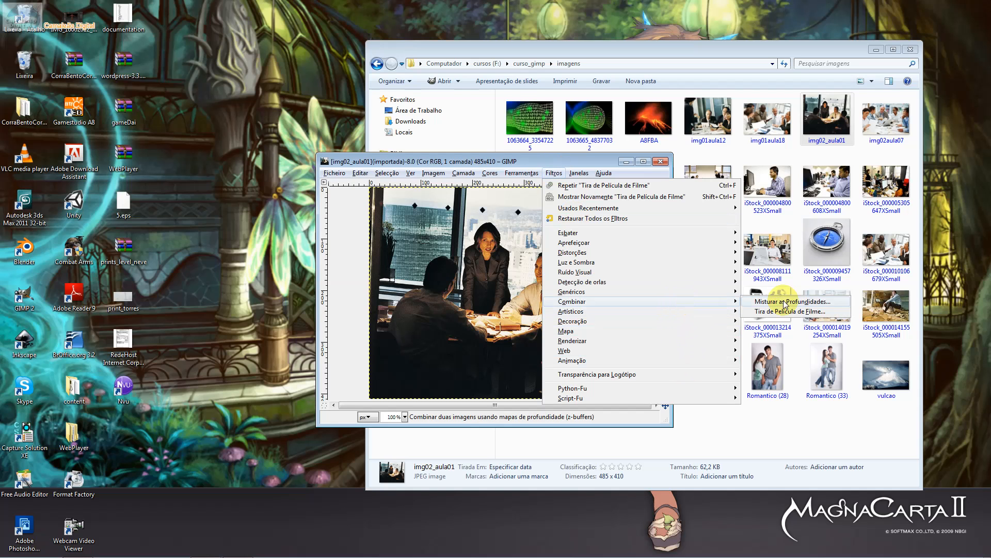
left_click(821, 312)
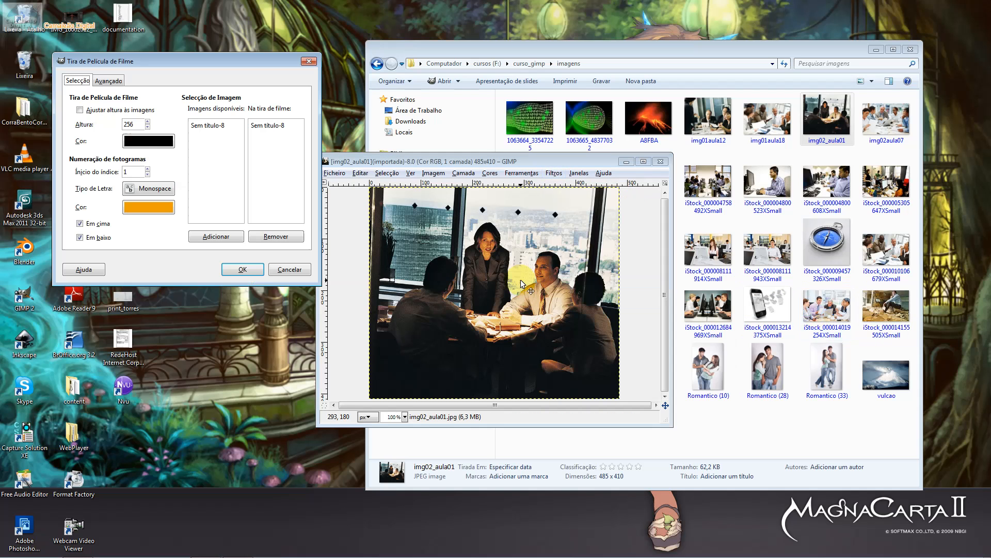
left_click(132, 109)
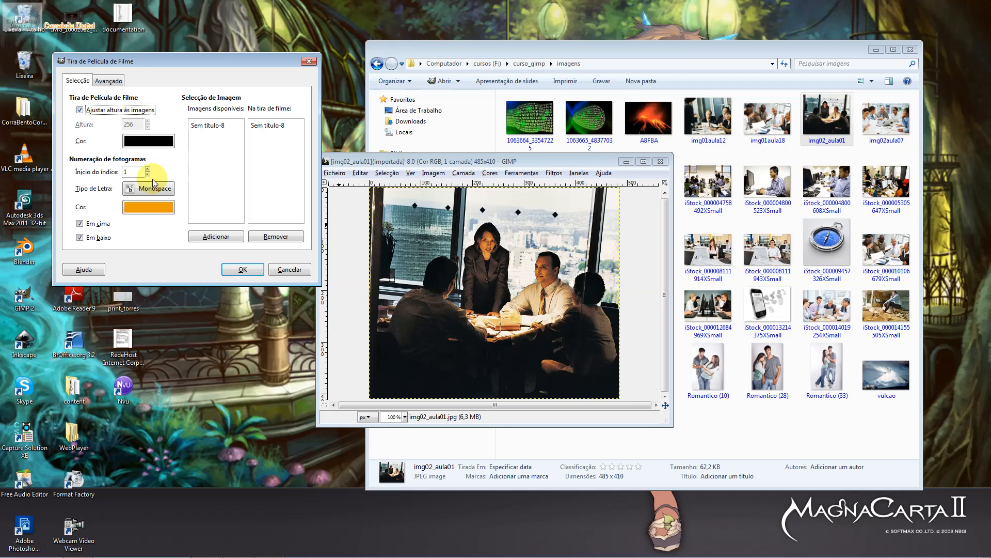
left_click(156, 205)
left_click(128, 135)
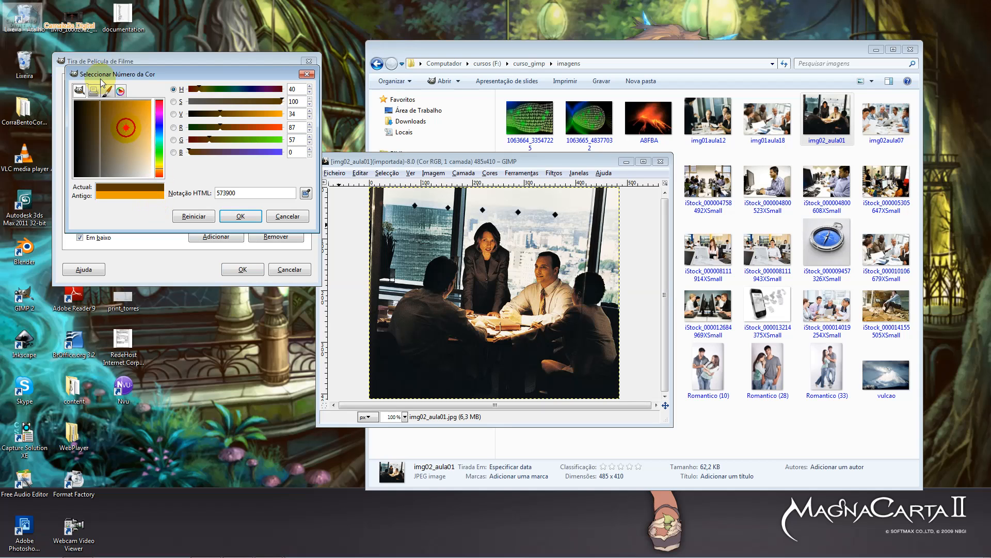
left_click(231, 212)
left_click(148, 140)
left_click(158, 161)
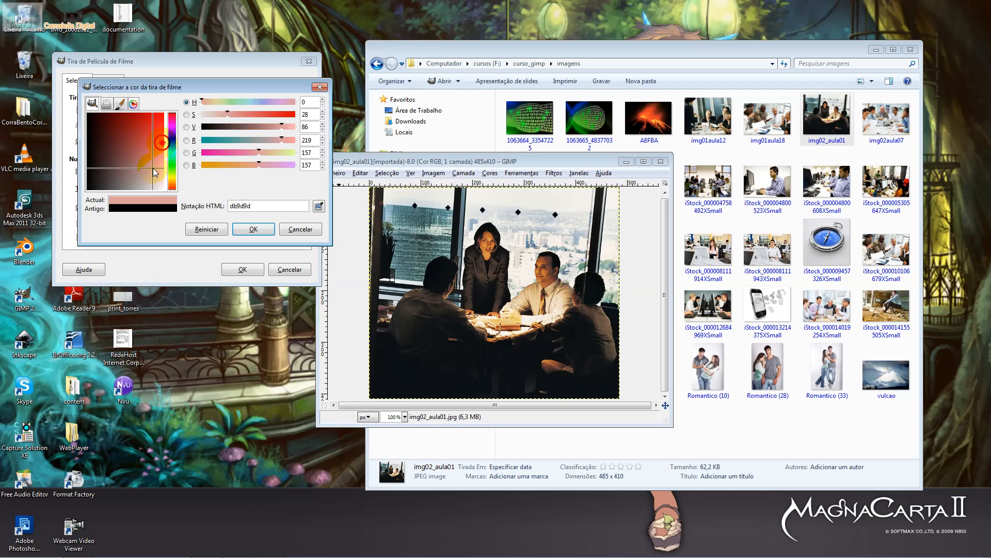
left_click(173, 112)
left_click(253, 229)
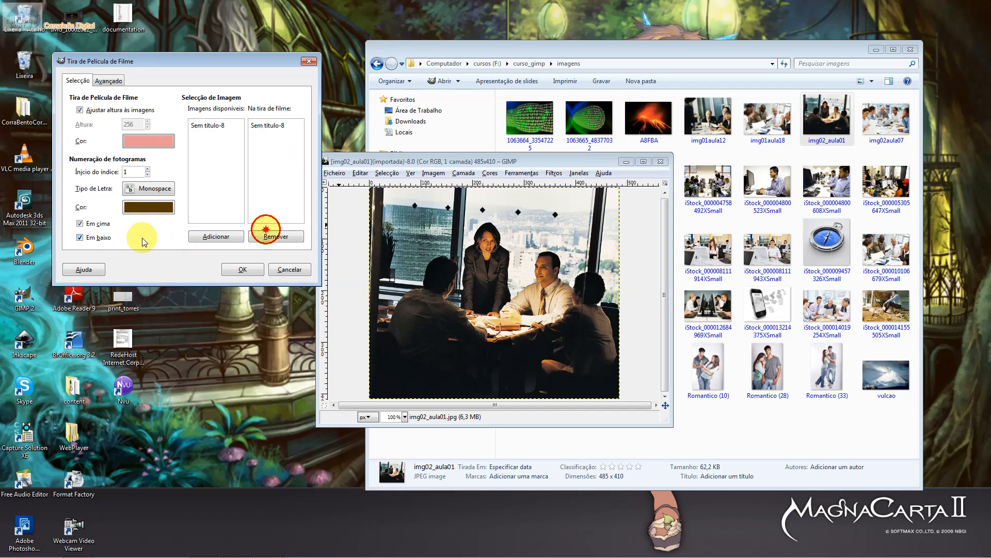
left_click(108, 223)
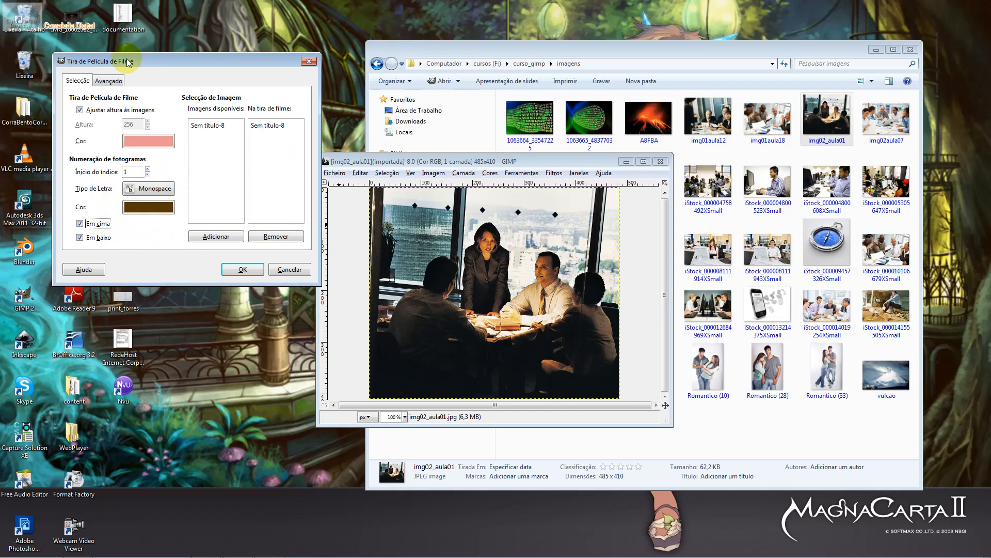
- Generate a strip with image spacing 0.290, hole offset 0.467, width 0.195, height 0.181, hole spacing 0.113 and number height 0.063, and close it
left_click(109, 81)
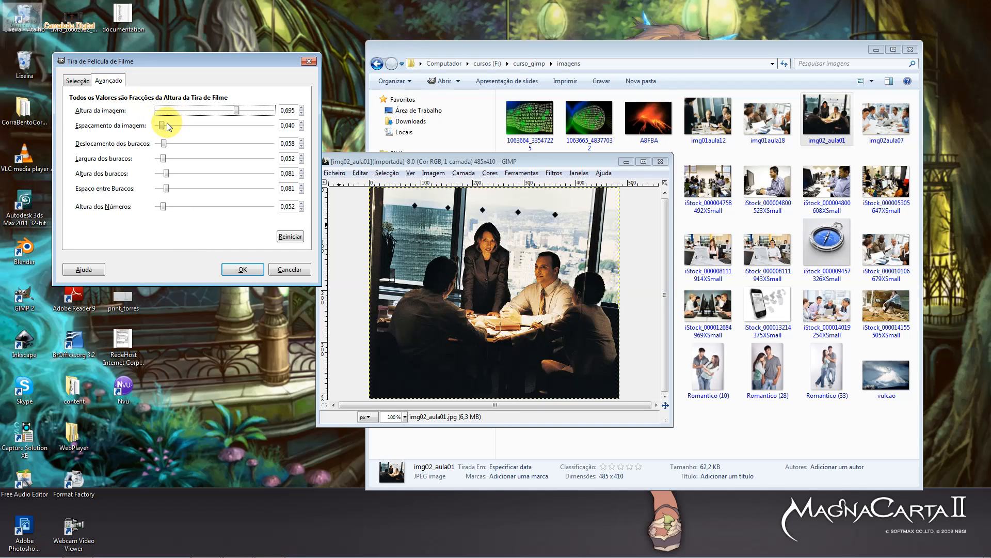
left_click_drag(167, 124, 207, 141)
left_click(166, 158)
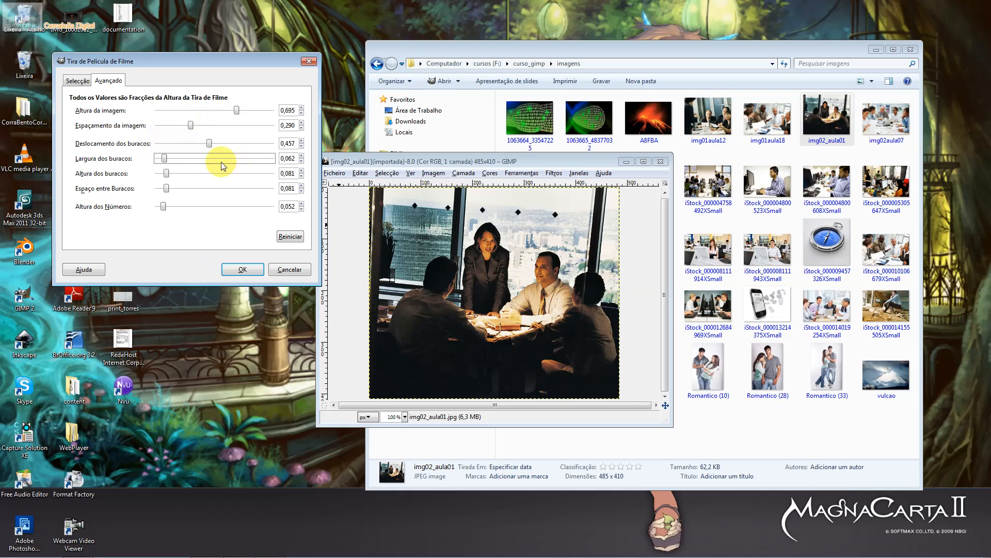
left_click_drag(209, 159, 170, 188)
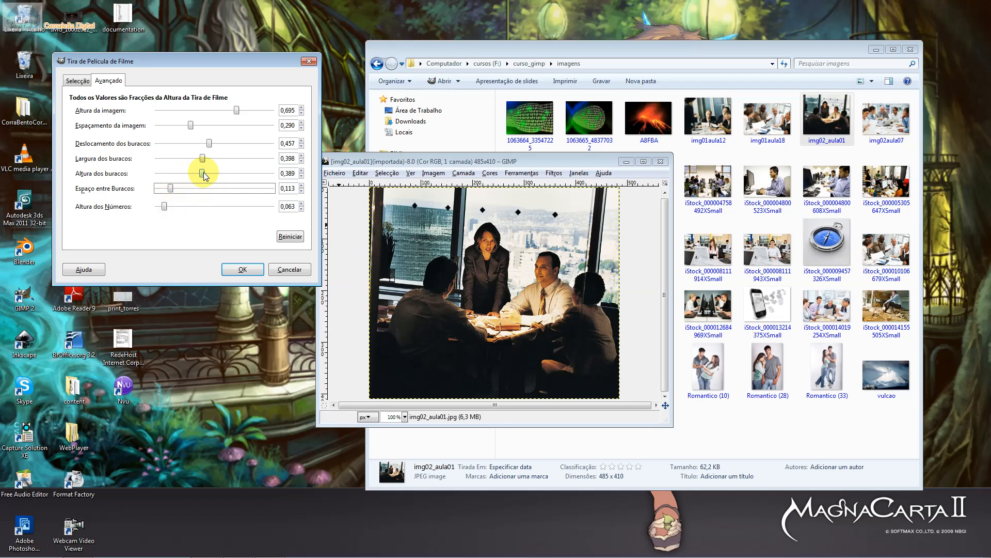
mouse_move(203, 158)
left_mouse_down()
mouse_move(180, 158)
mouse_move(210, 140)
mouse_move(207, 149)
left_mouse_up()
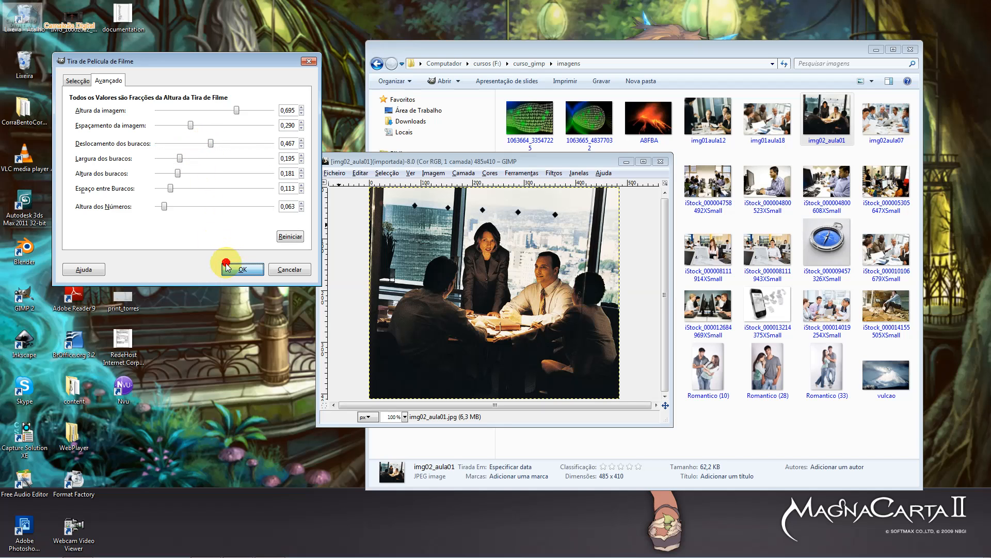
left_click(227, 265)
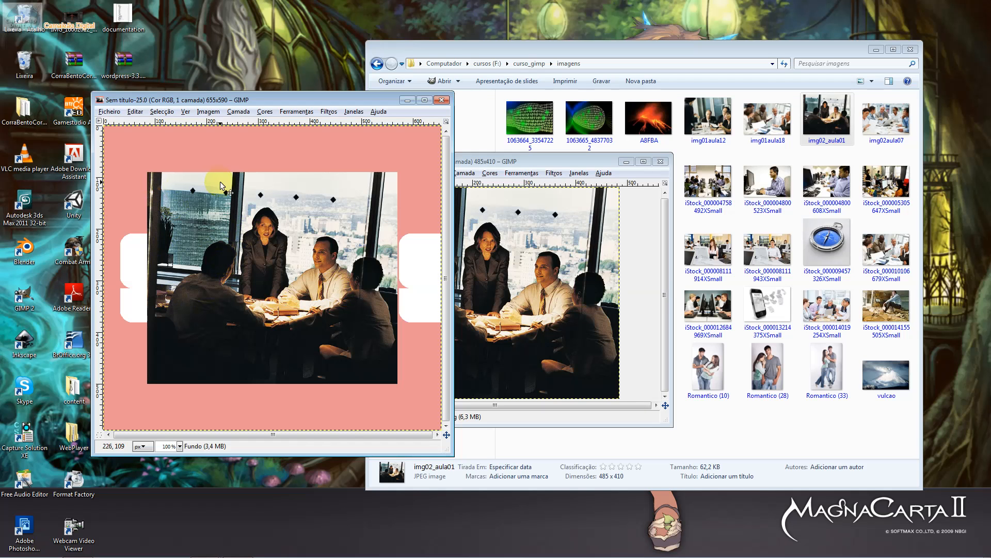
left_click(441, 100)
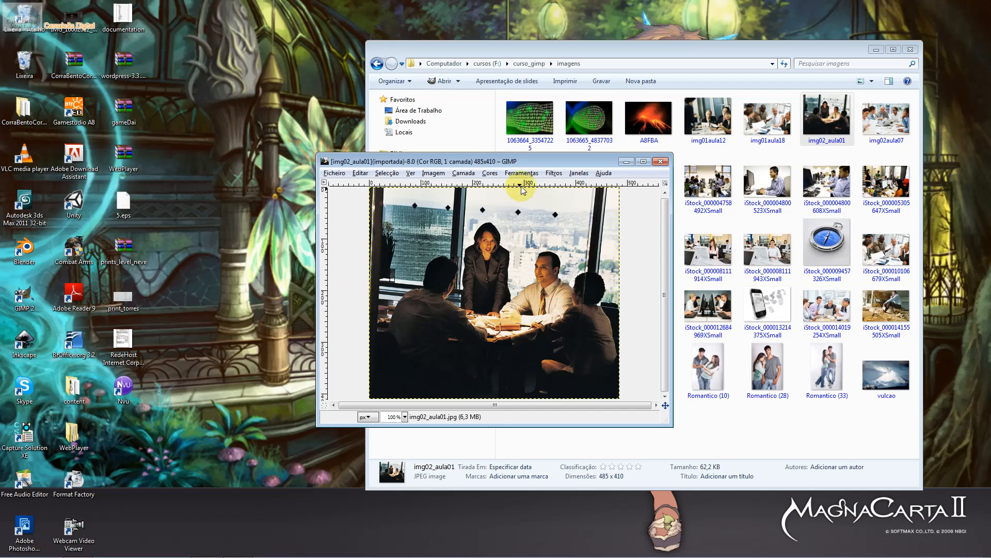
- Reopen Tira de Película de Filme and reduce the hole offset, image spacing and image height fractions
left_click(554, 172)
mouse_move(655, 310)
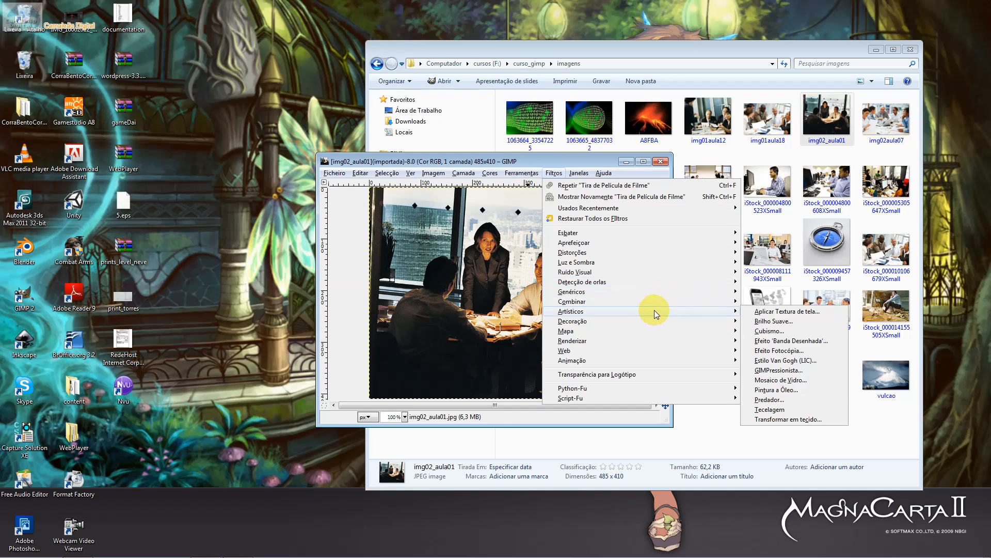
mouse_move(714, 304)
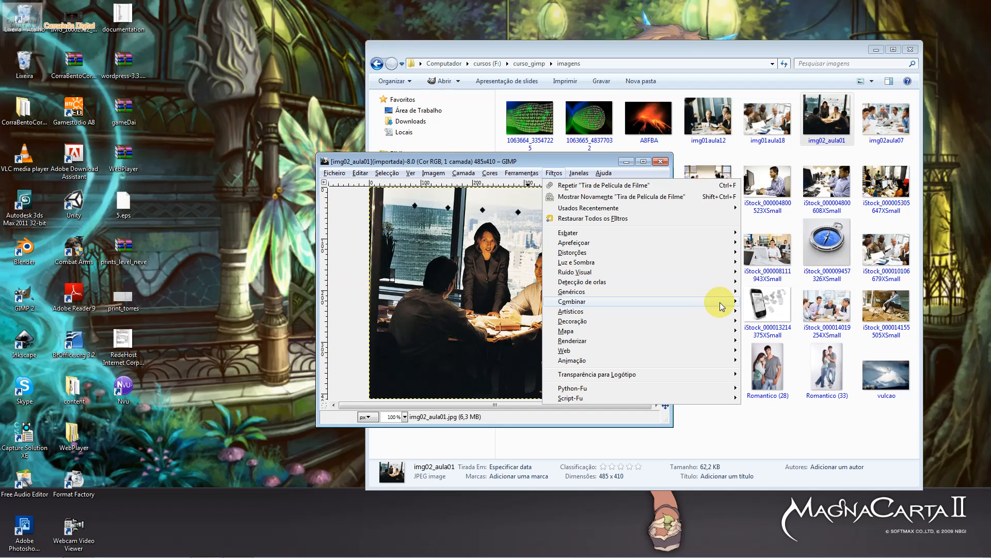
left_click(759, 311)
left_click(161, 132)
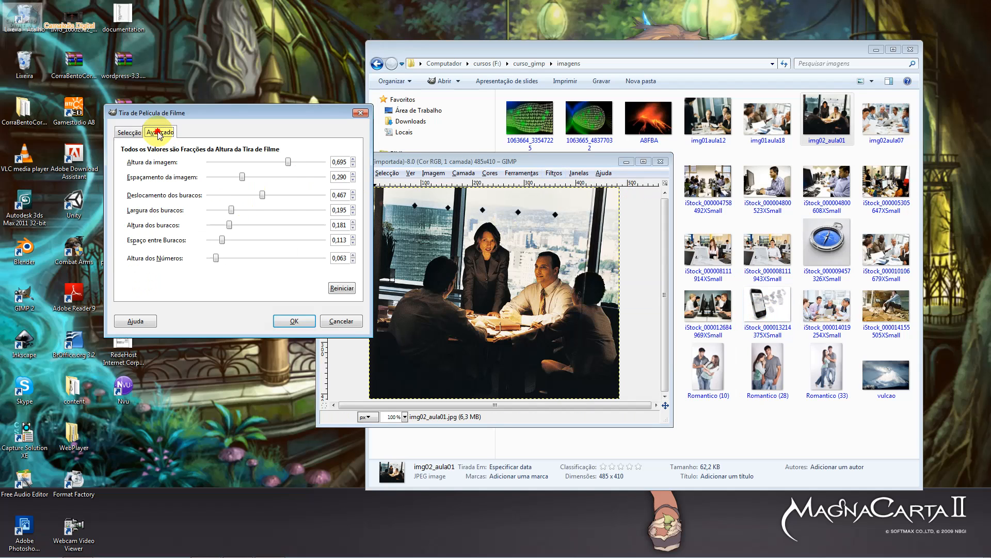
left_click_drag(262, 196, 211, 242)
left_click_drag(242, 177, 213, 177)
left_click_drag(288, 165, 119, 131)
- Generate the film strip keeping the pink strip color, and close the resulting image
left_click(129, 132)
left_click(202, 190)
left_click(290, 267)
left_click(298, 317)
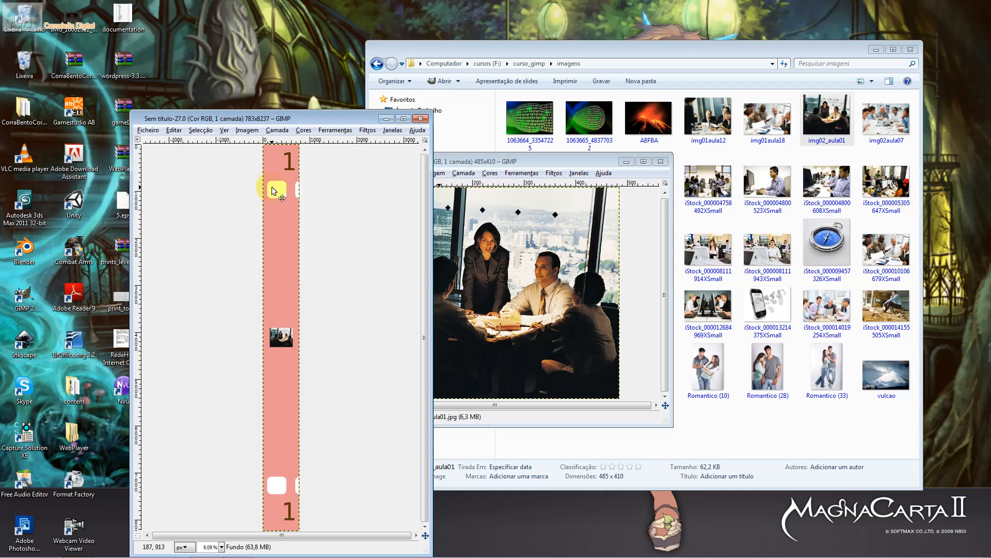
left_click(273, 188)
left_click(290, 333)
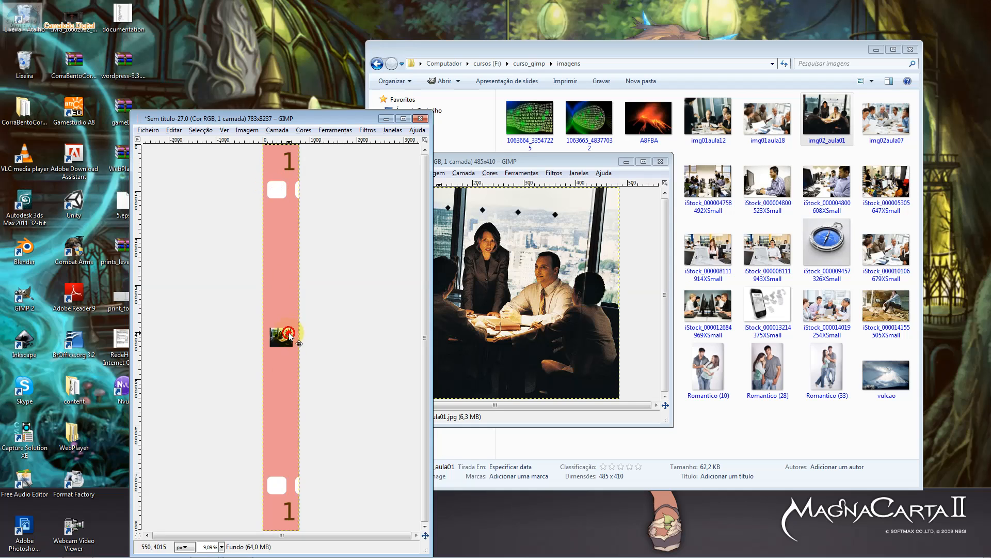
left_click(425, 122)
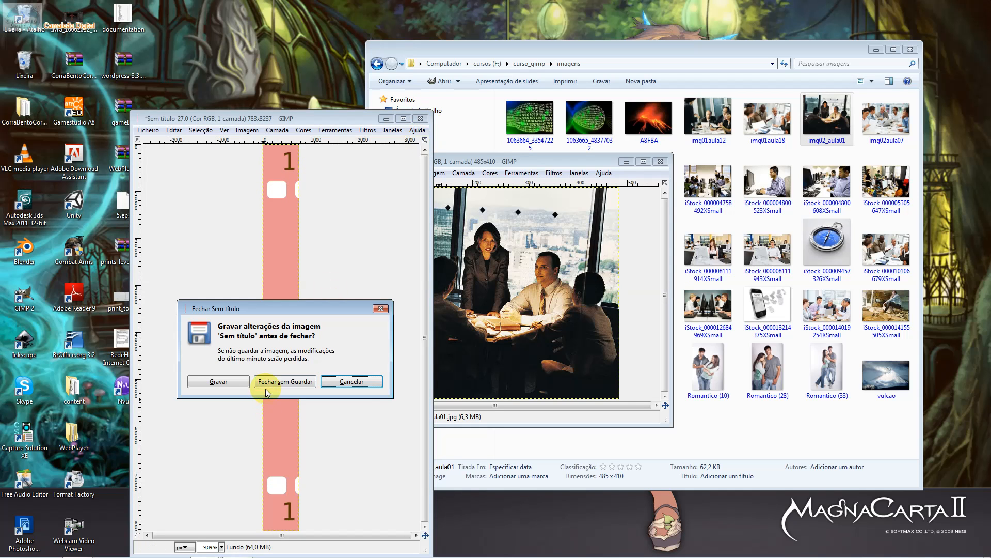